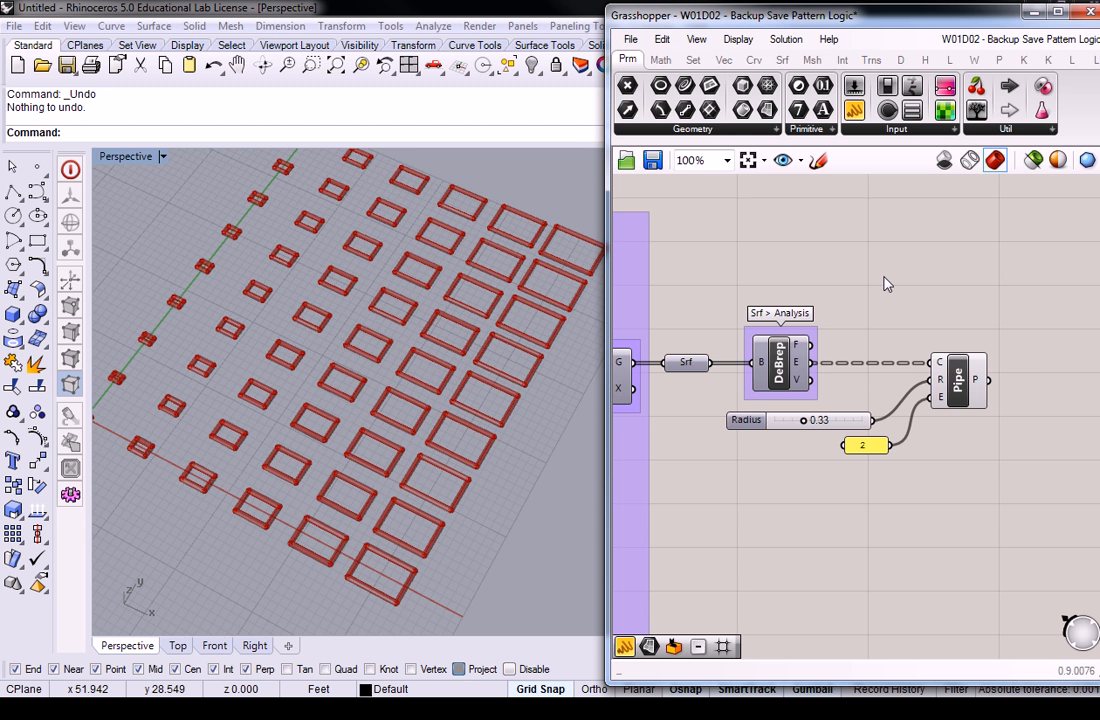
Connect a text panel to the Edges output of the DeBrep component.
{"action": "right_click_drag", "start_coordinate": [689, 262], "coordinate": [740, 311]}
{"action": "left_click_drag", "start_coordinate": [876, 318], "coordinate": [835, 392]}
{"action": "right_click_drag", "start_coordinate": [931, 285], "coordinate": [807, 354]}
{"action": "left_click_drag", "start_coordinate": [843, 360], "coordinate": [916, 393]}
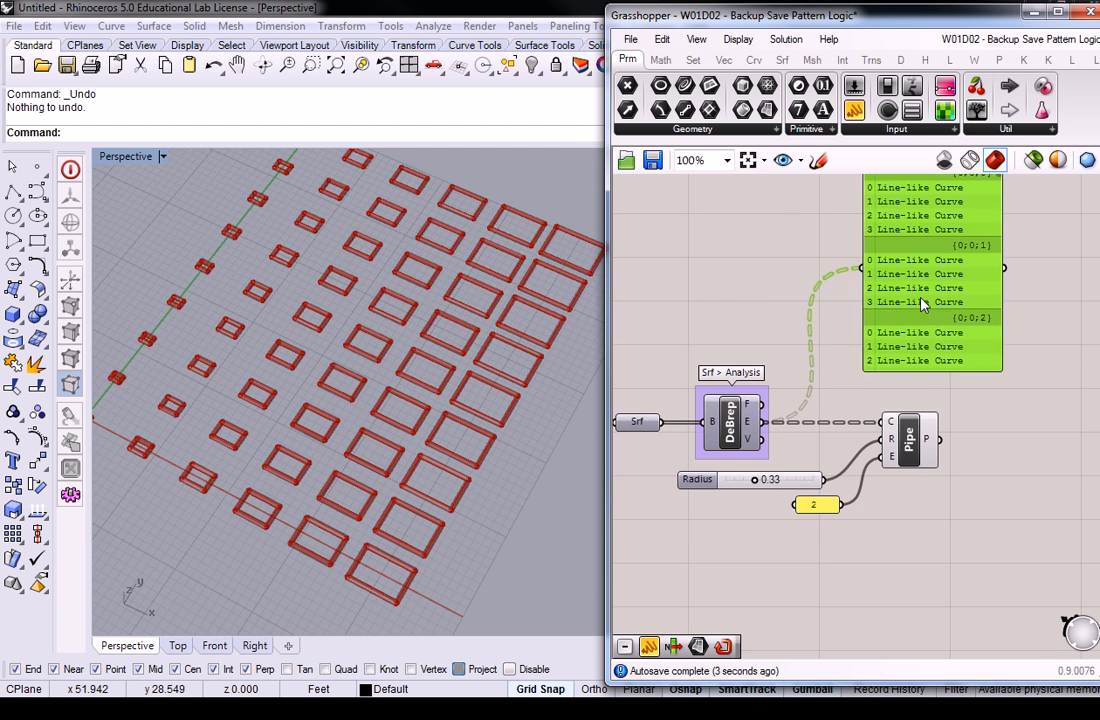
Move the edge list panel farther up, clear of the DeBrep and Pipe components, and deselect it.
{"action": "right_click_drag", "start_coordinate": [898, 345], "coordinate": [872, 370]}
{"action": "right_click_drag", "start_coordinate": [768, 306], "coordinate": [710, 321]}
{"action": "left_click", "coordinate": [710, 321]}
{"action": "left_click_drag", "start_coordinate": [840, 352], "coordinate": [897, 293]}
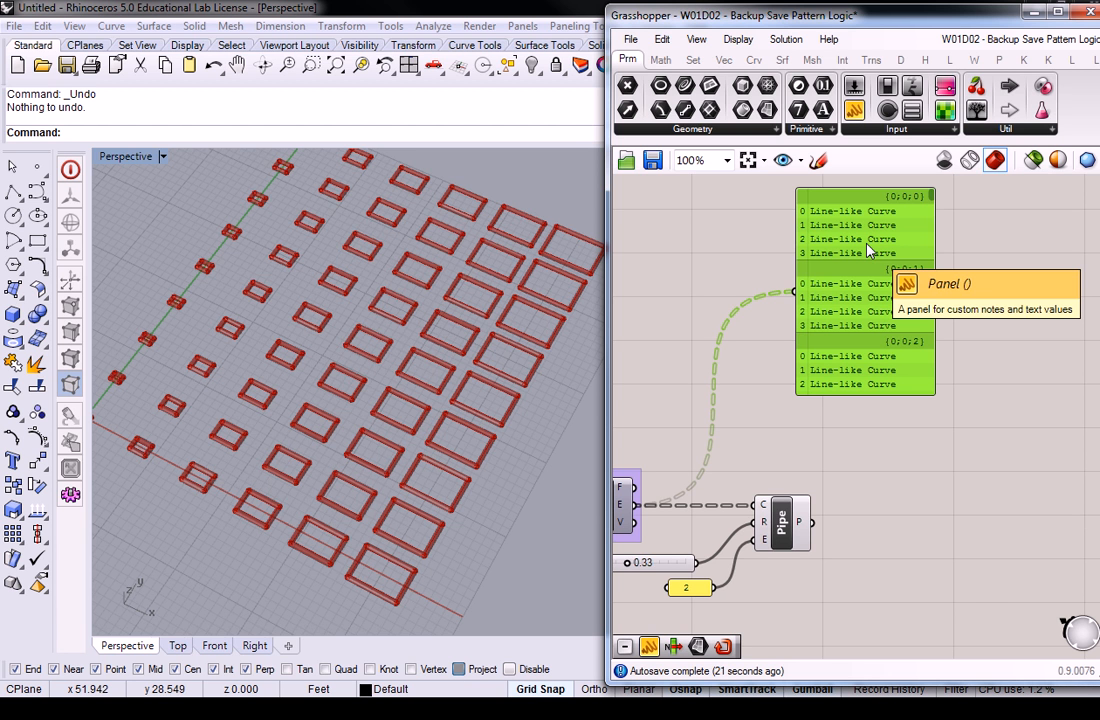
{"action": "left_click", "coordinate": [773, 368]}
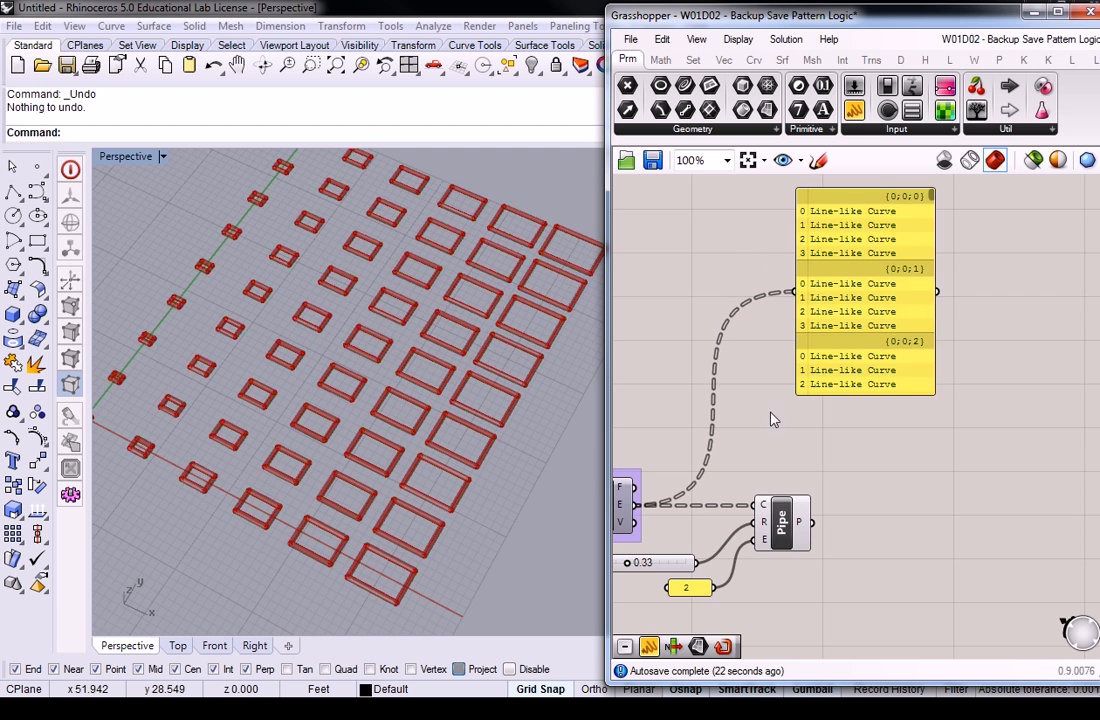
Move the Pipe component down and place its Radius slider beneath the panel holding 2.
{"action": "right_click_drag", "start_coordinate": [792, 470], "coordinate": [842, 410]}
{"action": "left_click", "coordinate": [842, 478]}
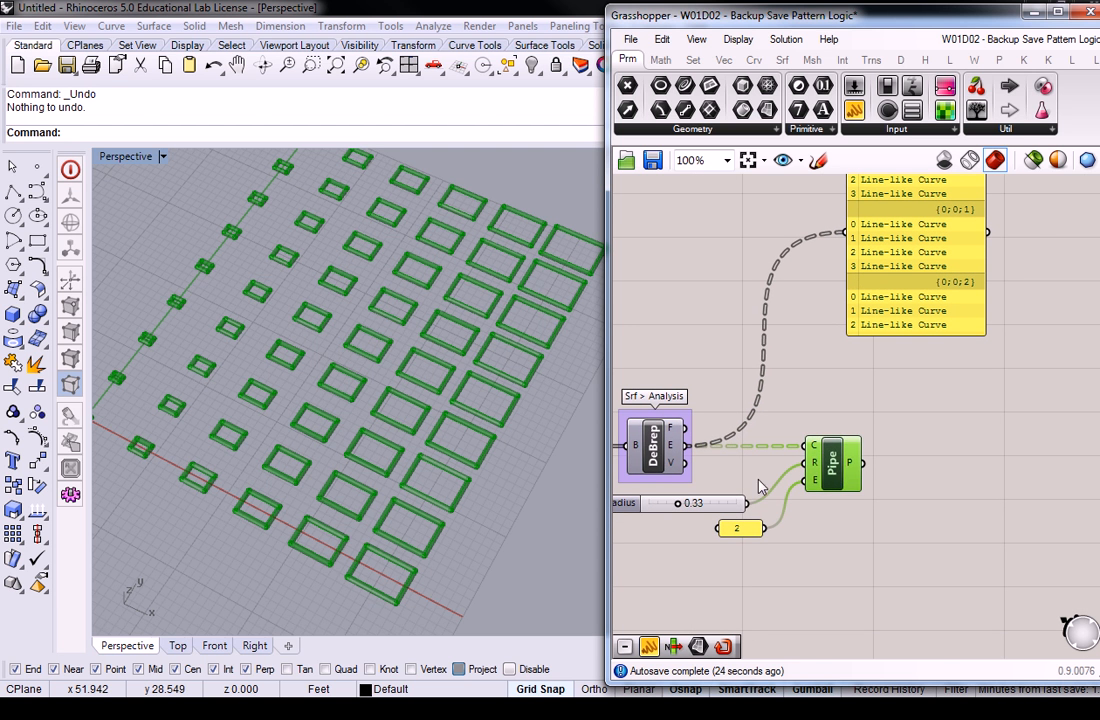
{"action": "left_click_drag", "start_coordinate": [842, 478], "coordinate": [848, 530]}
{"action": "right_click_drag", "start_coordinate": [776, 518], "coordinate": [873, 525]}
{"action": "left_click_drag", "start_coordinate": [836, 510], "coordinate": [838, 567]}
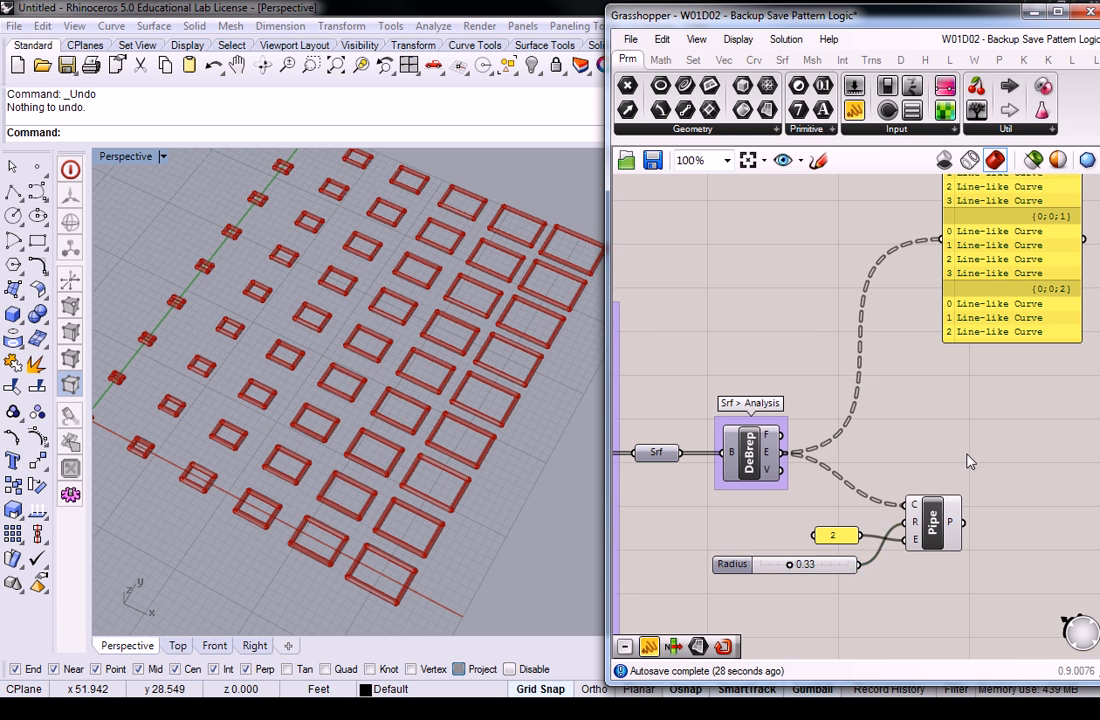
{"action": "left_click", "coordinate": [972, 457]}
Examine the grid of piped rectangles in the Perspective view and the data structure of DeBrep's Edges output.
{"action": "right_click_drag", "start_coordinate": [990, 422], "coordinate": [940, 458]}
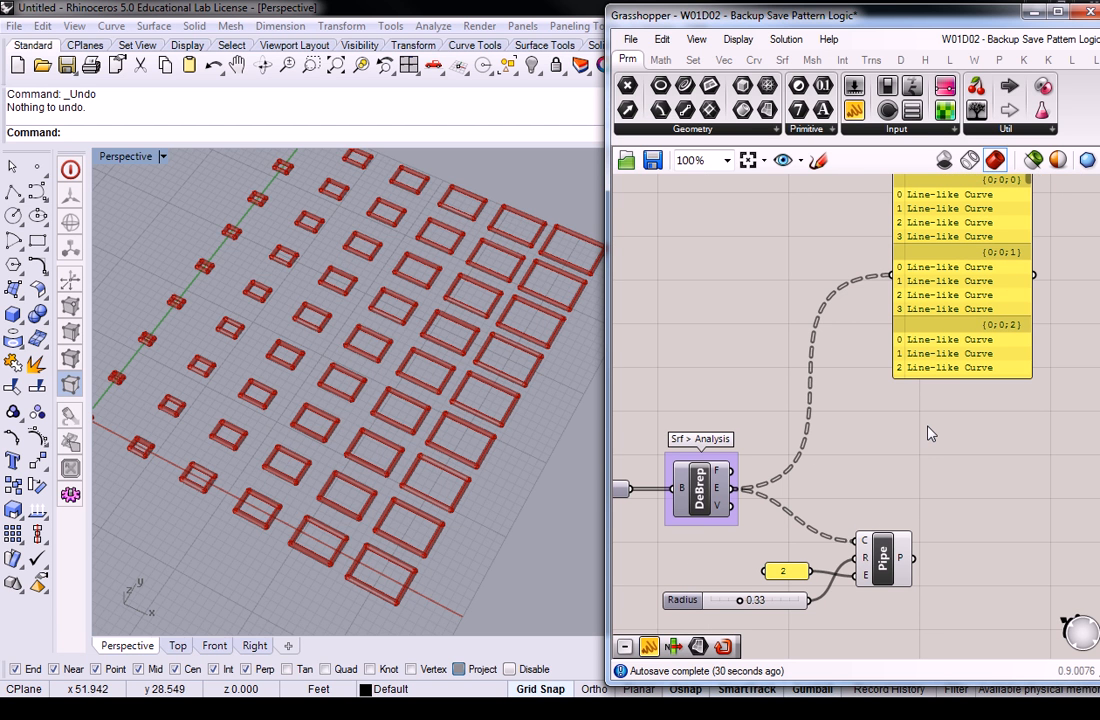
{"action": "right_click_drag", "start_coordinate": [930, 434], "coordinate": [910, 449]}
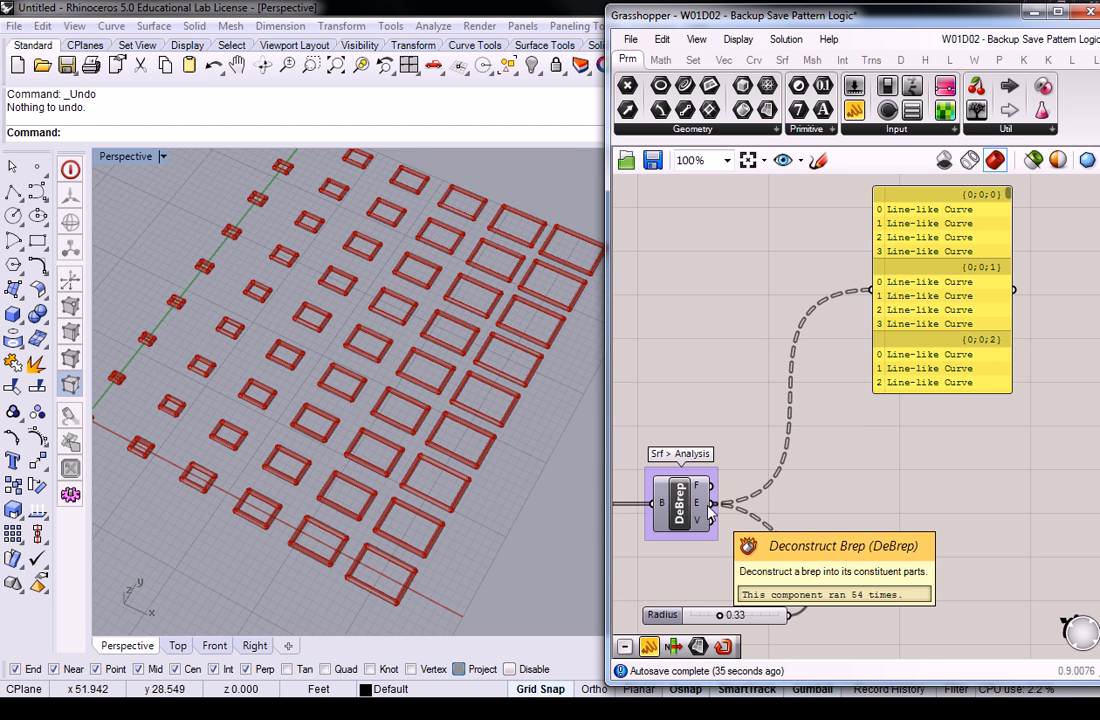
{"action": "right_click_drag", "start_coordinate": [351, 226], "coordinate": [313, 245]}
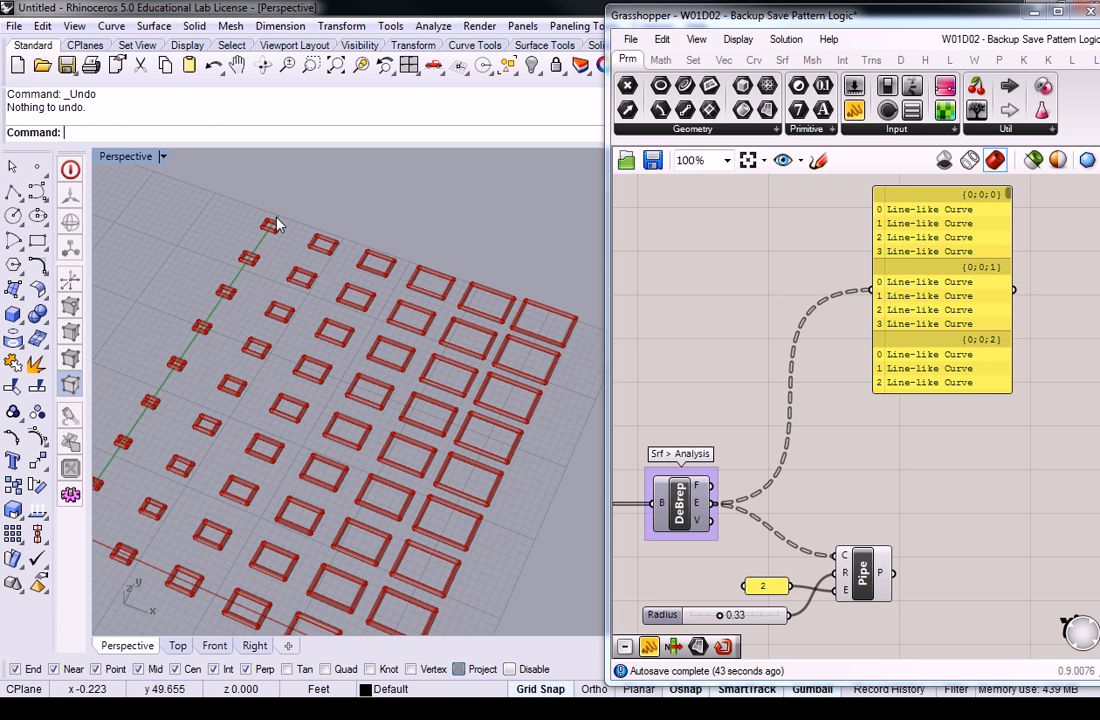
{"action": "scroll", "coordinate": [512, 300], "scroll_direction": "down", "scroll_amount": 3}
{"action": "scroll", "coordinate": [512, 300], "scroll_direction": "up", "scroll_amount": 2}
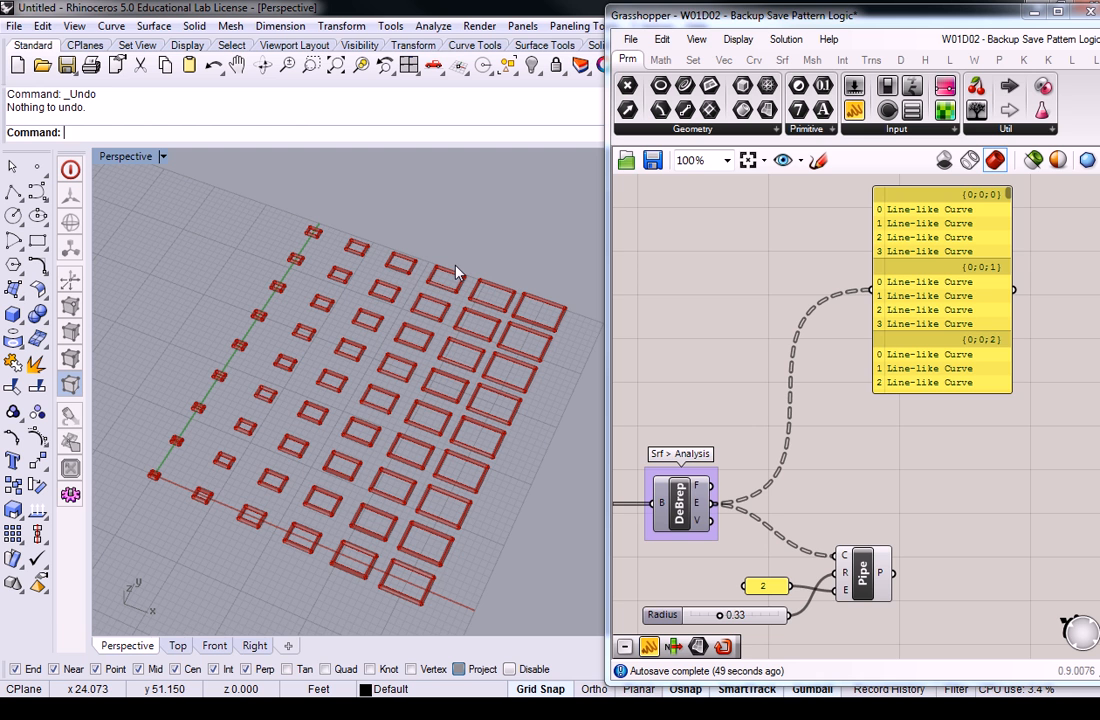
{"action": "right_click_drag", "start_coordinate": [772, 444], "coordinate": [953, 344]}
{"action": "scroll", "coordinate": [960, 335], "scroll_direction": "down", "scroll_amount": 2}
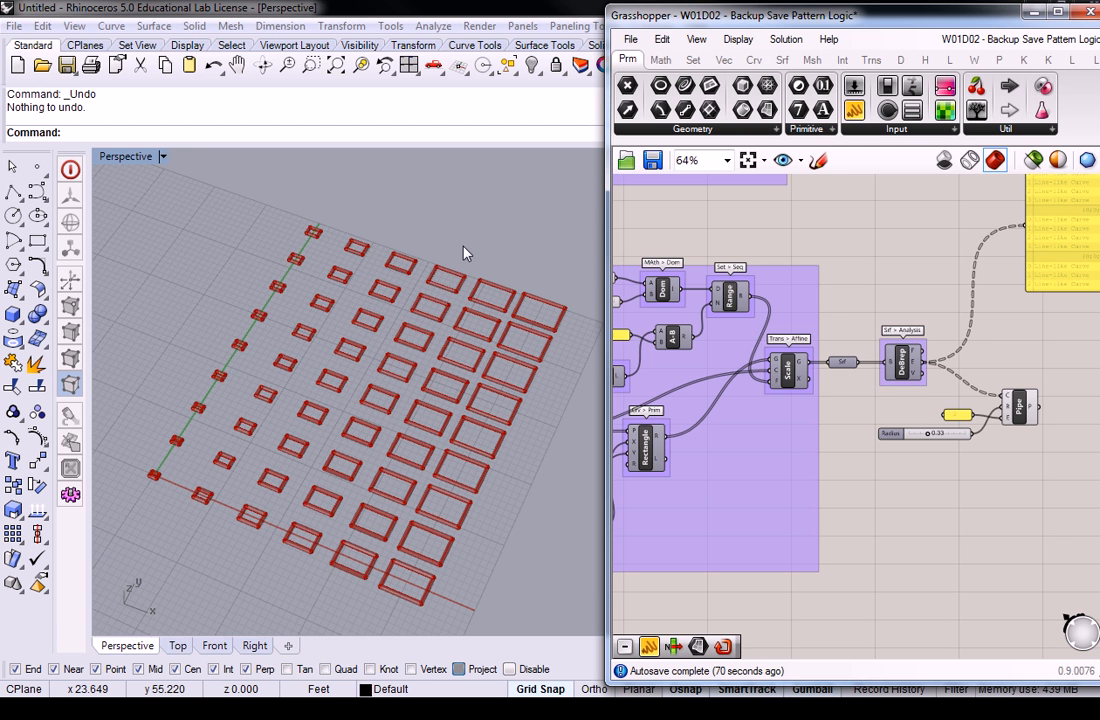
{"action": "right_click_drag", "start_coordinate": [869, 300], "coordinate": [814, 269]}
{"action": "scroll", "coordinate": [850, 306], "scroll_direction": "up", "scroll_amount": 3}
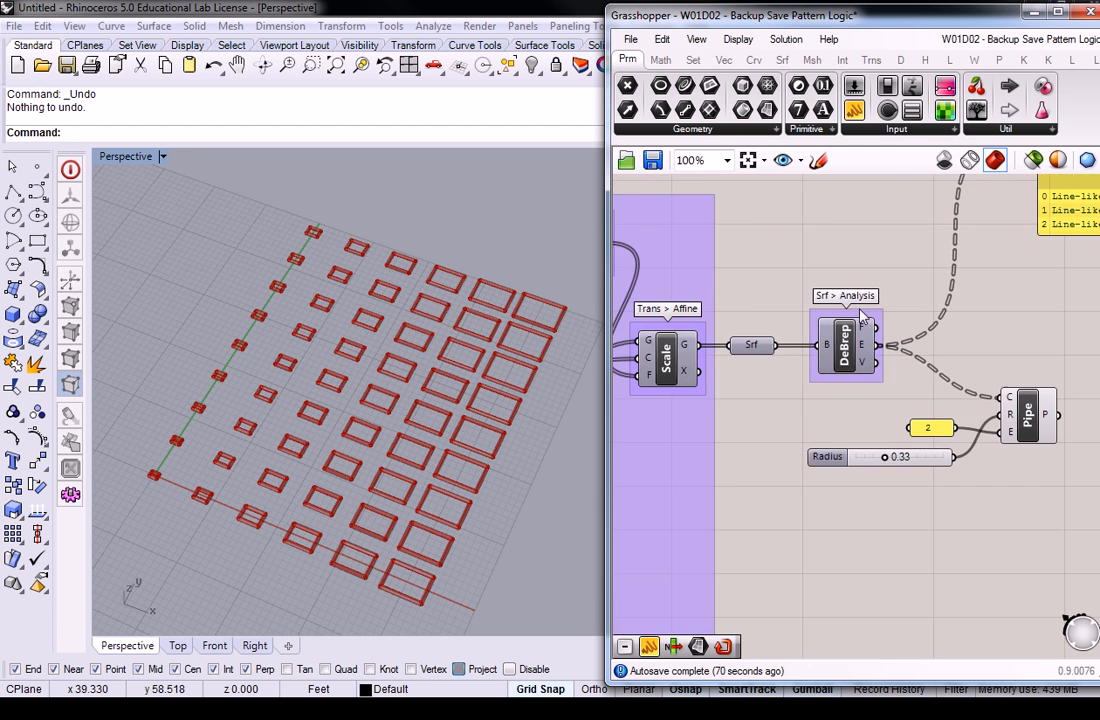
{"action": "mouse_move", "coordinate": [866, 346]}
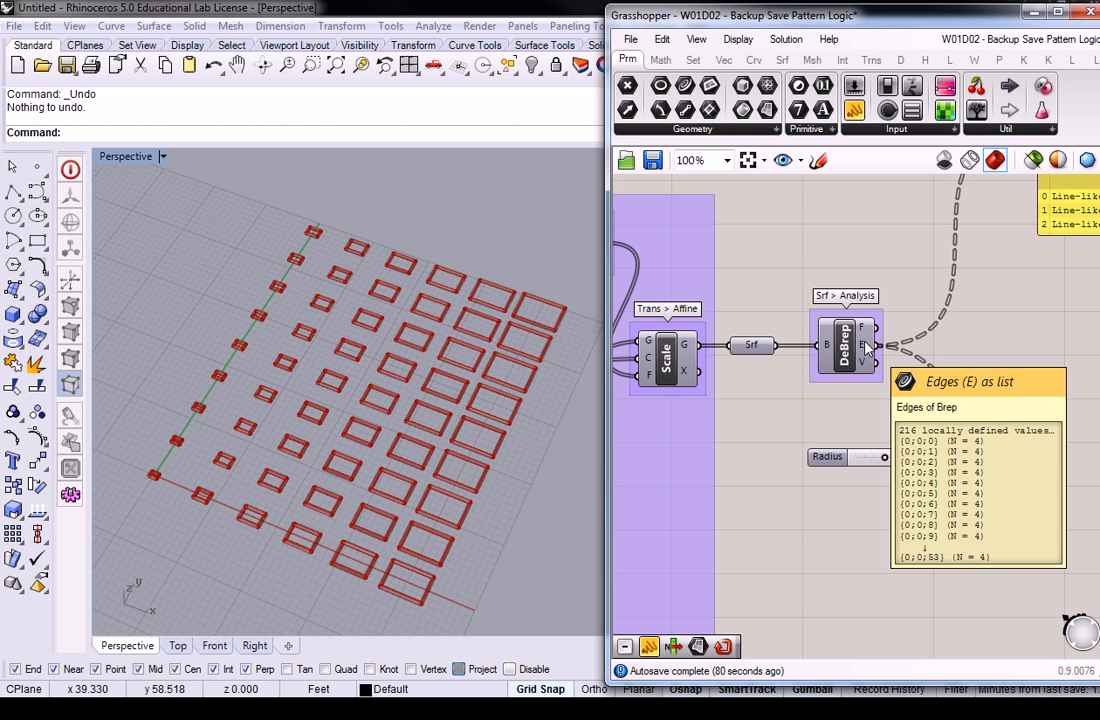
Add a surface Freeform Extrude component to the canvas and place it beyond the Pipe component.
{"action": "right_click_drag", "start_coordinate": [911, 304], "coordinate": [823, 316]}
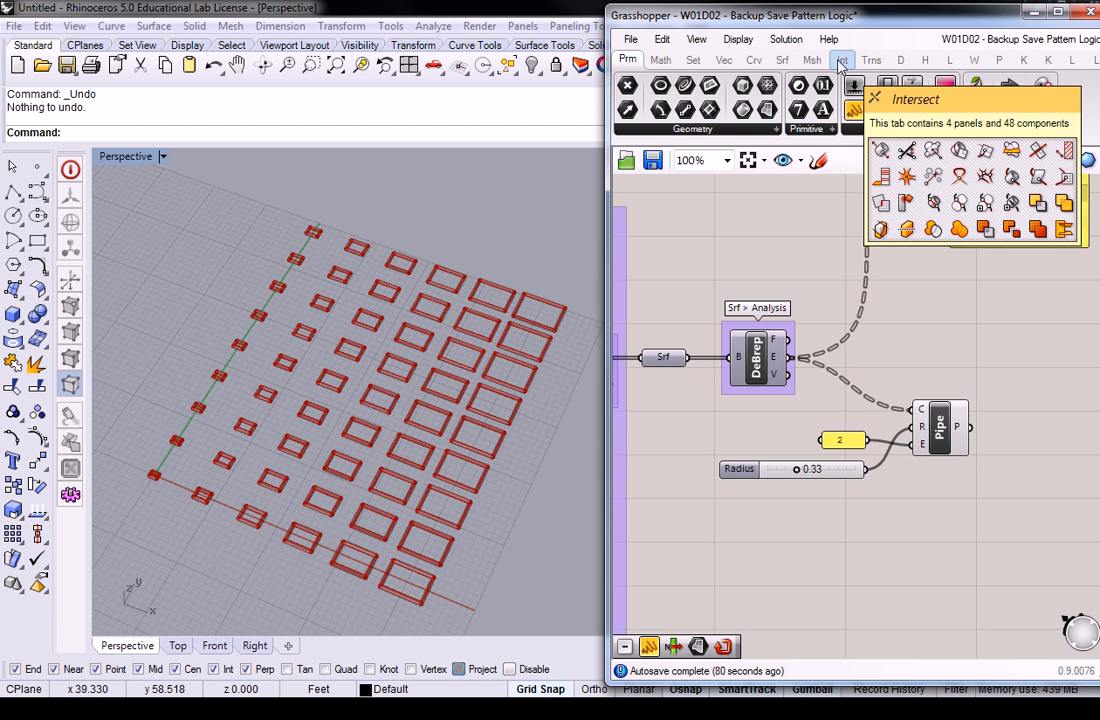
{"action": "left_click", "coordinate": [781, 60]}
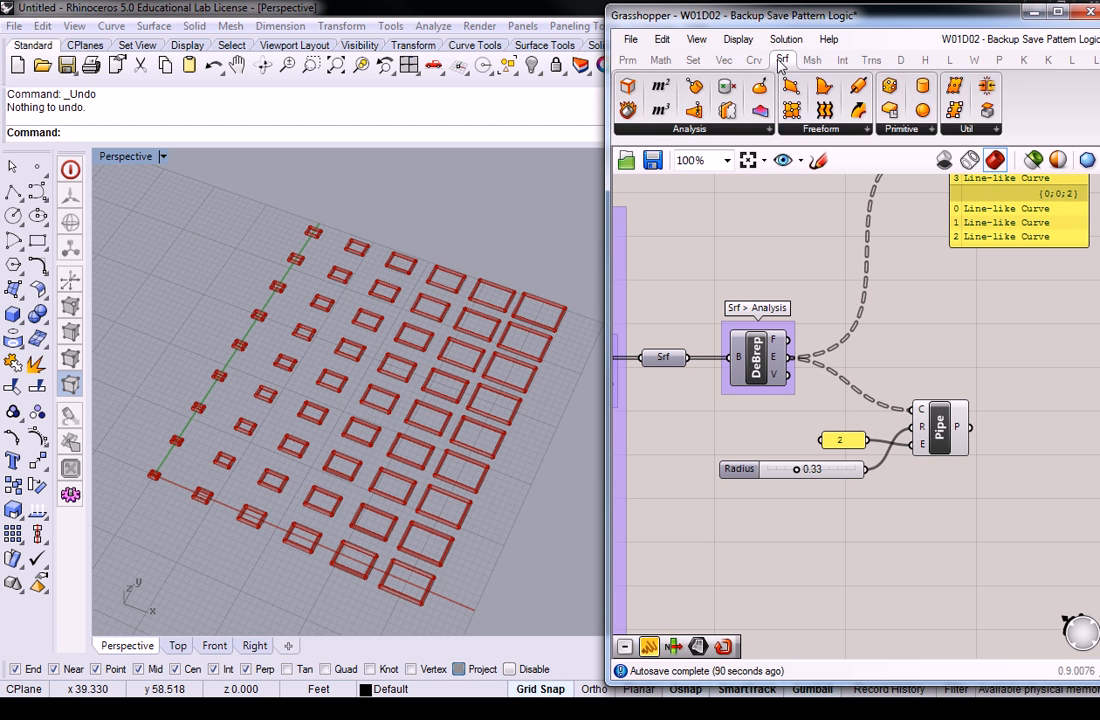
{"action": "left_click", "coordinate": [835, 132]}
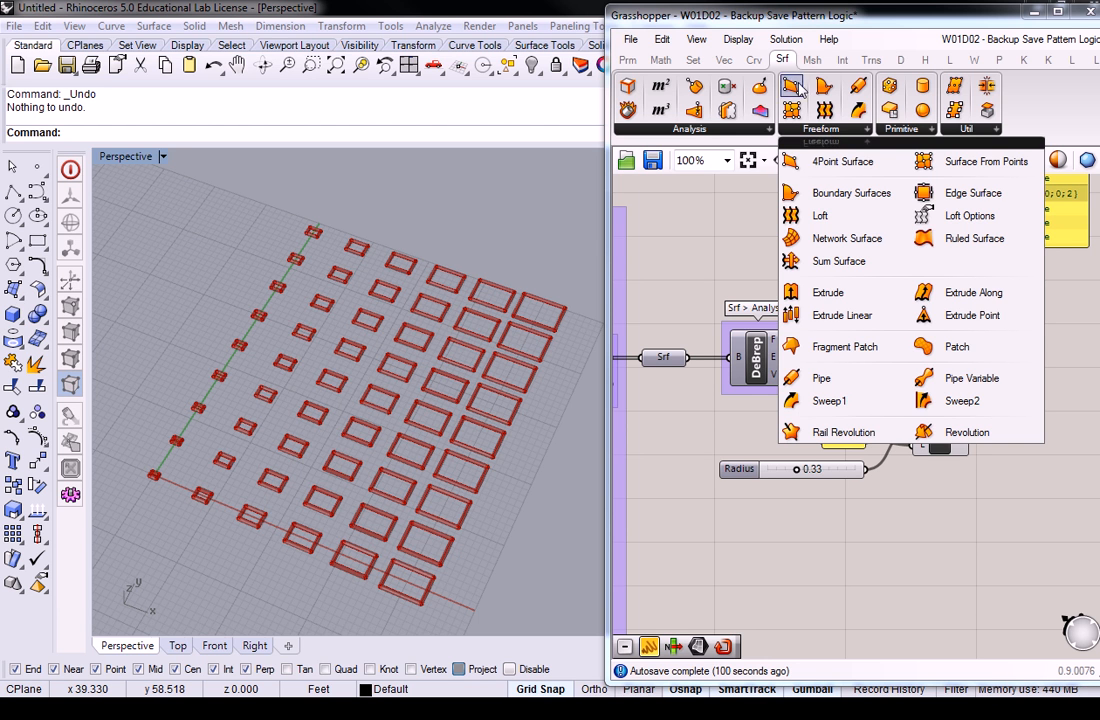
{"action": "left_click", "coordinate": [829, 293]}
{"action": "left_click", "coordinate": [1046, 353]}
{"action": "right_click_drag", "start_coordinate": [1046, 353], "coordinate": [934, 366]}
{"action": "left_click_drag", "start_coordinate": [905, 357], "coordinate": [1032, 367]}
Group the Pipe component on its own and label the group "Srf > Frfm".
{"action": "left_click", "coordinate": [827, 444]}
{"action": "left_click", "coordinate": [836, 410]}
{"action": "right_click", "coordinate": [836, 410]}
{"action": "type", "text": "Srf > Fr"}
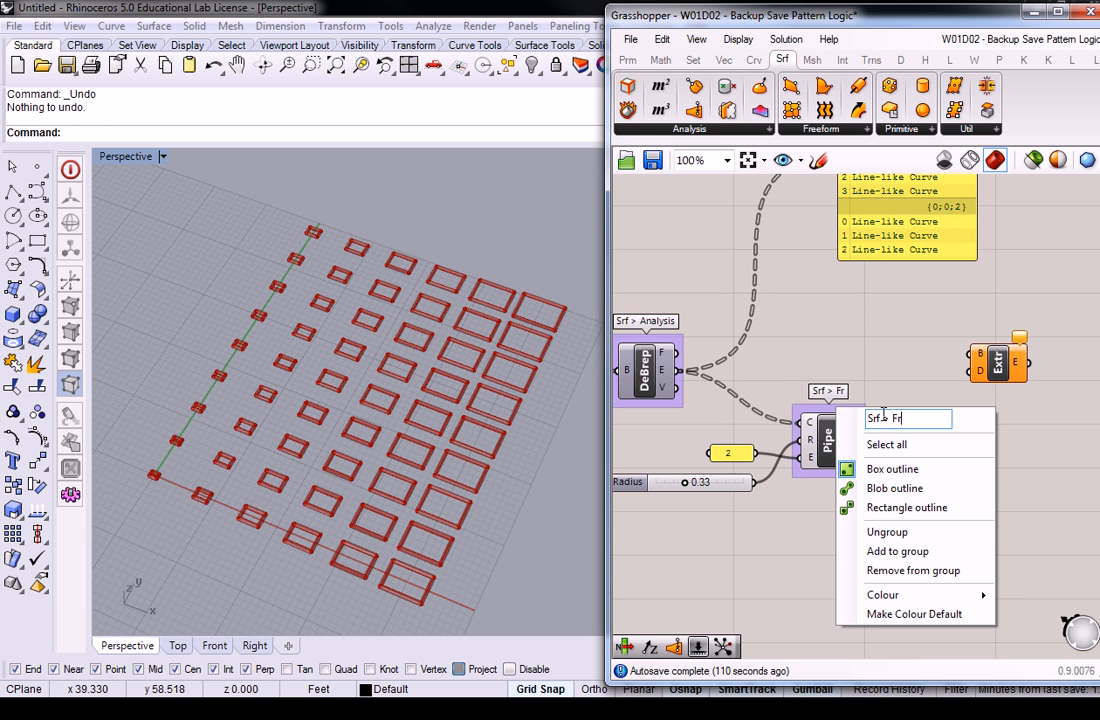
{"action": "type", "text": "fm"}
{"action": "key", "text": "Return"}
Group the Extrude component and label that group "Srf > Frfm".
{"action": "left_click", "coordinate": [997, 372]}
{"action": "key", "text": "ctrl+g"}
{"action": "right_click", "coordinate": [1000, 365]}
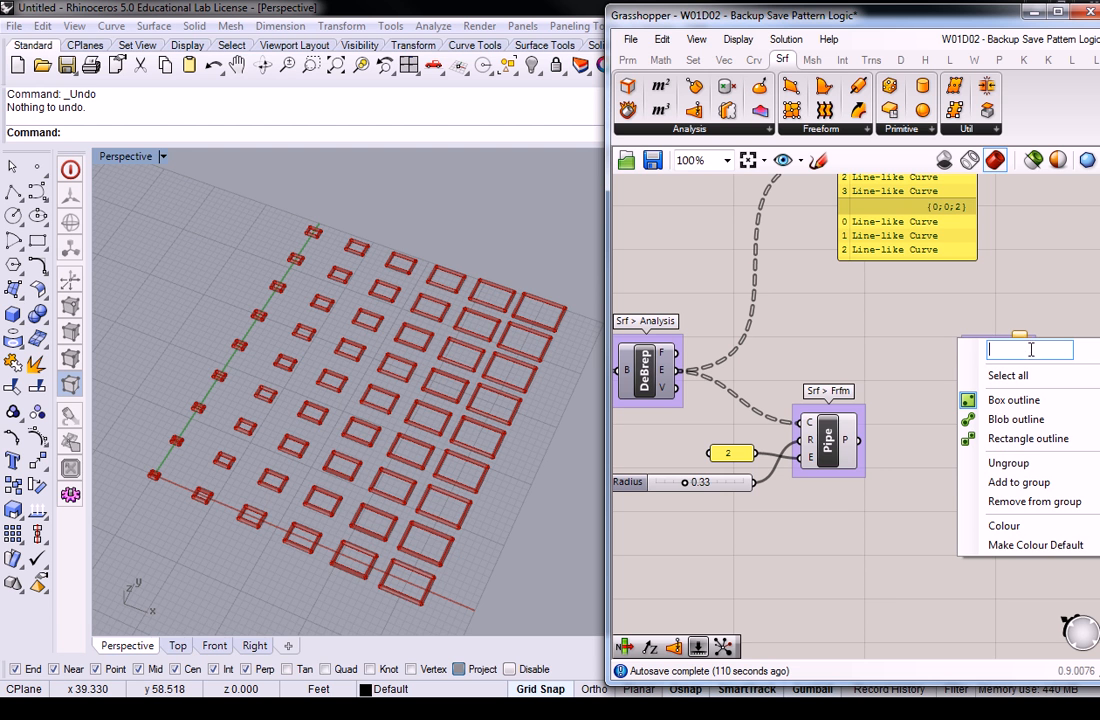
{"action": "type", "text": "Srf > Frfm"}
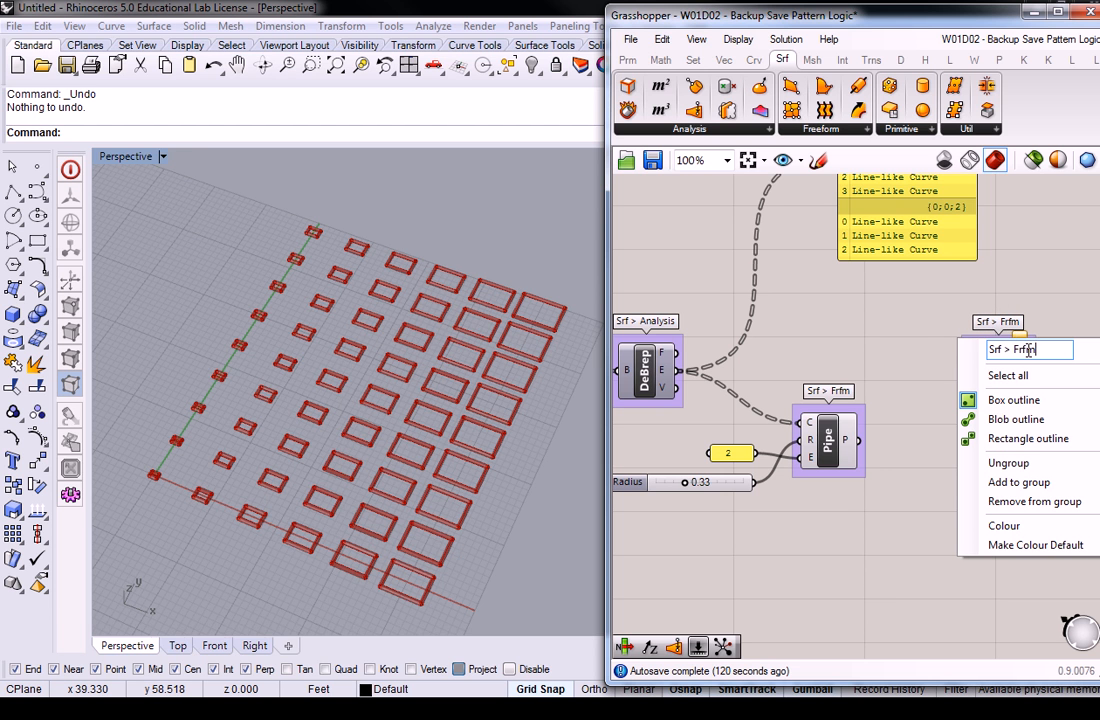
{"action": "key", "text": "Return"}
Inspect the Extrude component's Base and Direction inputs and the branches of DeBrep's Edges output.
{"action": "right_click_drag", "start_coordinate": [771, 265], "coordinate": [732, 282]}
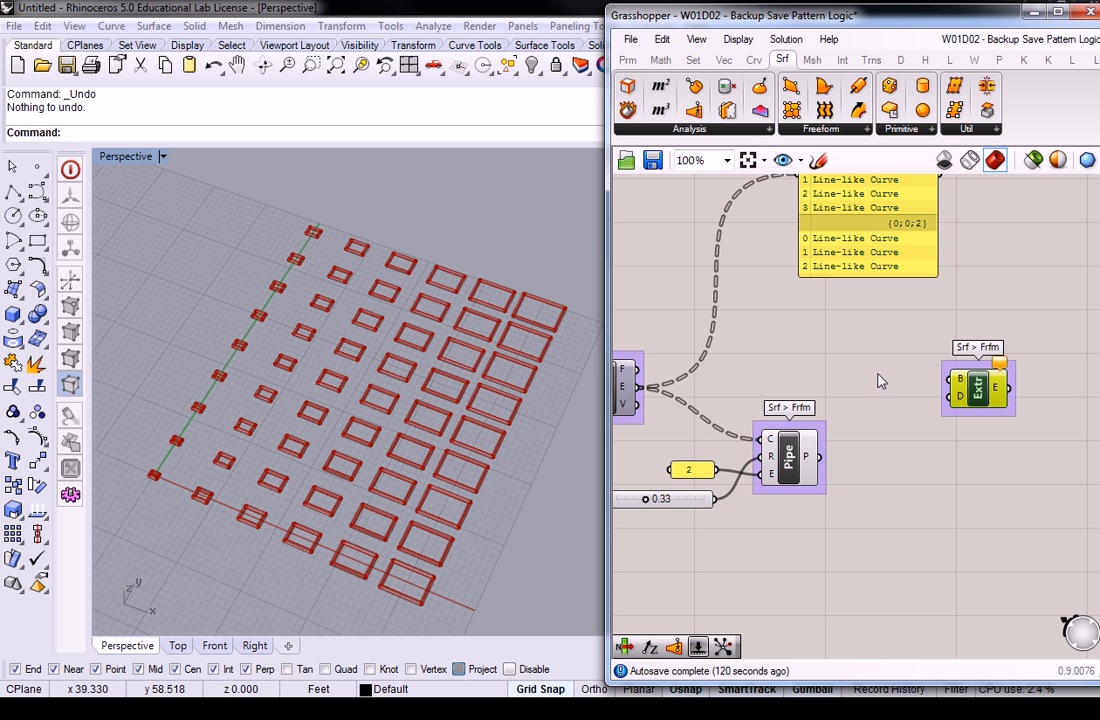
{"action": "right_click_drag", "start_coordinate": [880, 373], "coordinate": [882, 378]}
{"action": "scroll", "coordinate": [942, 391], "scroll_direction": "up", "scroll_amount": 2}
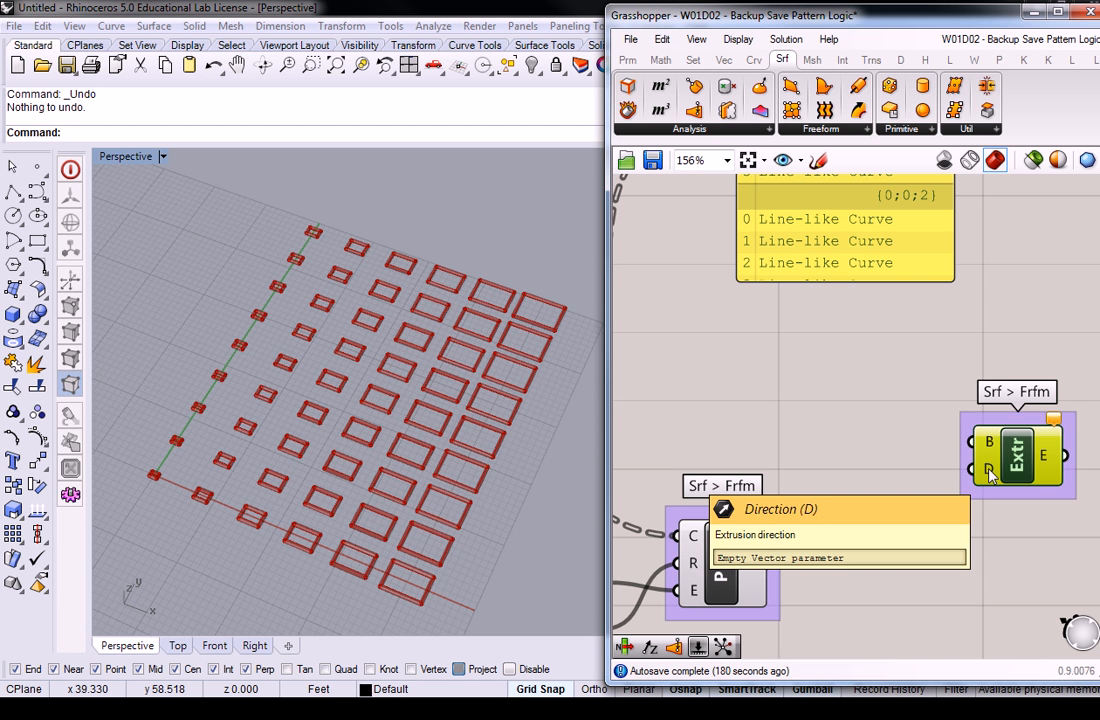
{"action": "scroll", "coordinate": [872, 371], "scroll_direction": "down", "scroll_amount": 2}
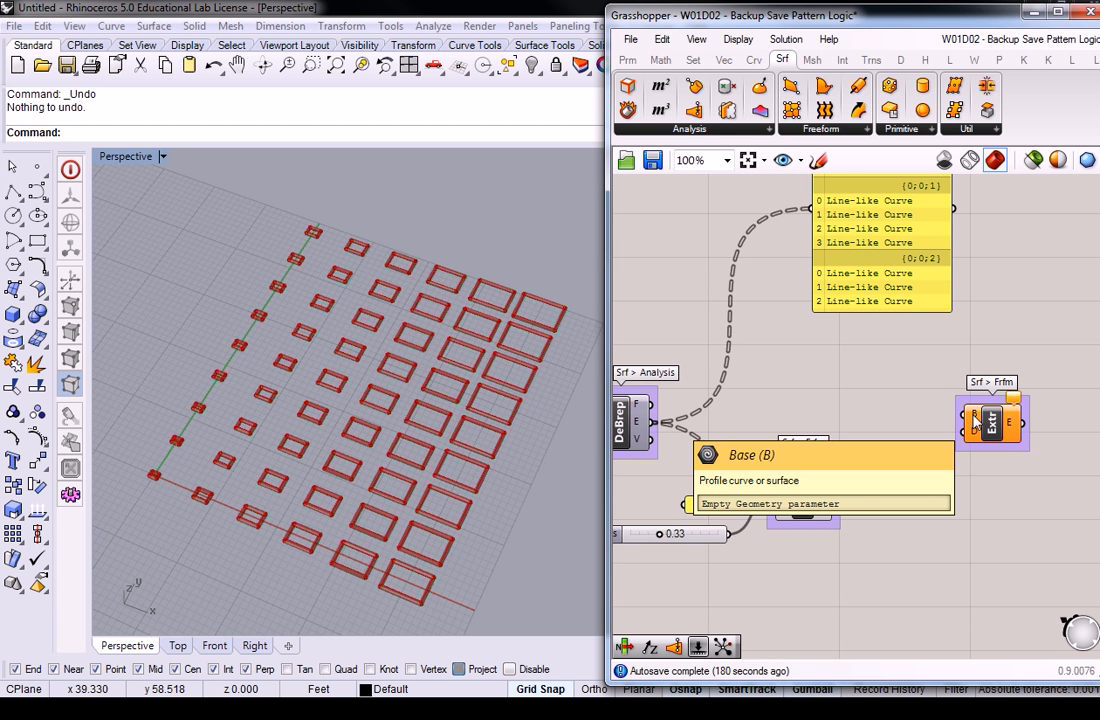
{"action": "right_click_drag", "start_coordinate": [735, 352], "coordinate": [790, 338]}
{"action": "mouse_move", "coordinate": [691, 410]}
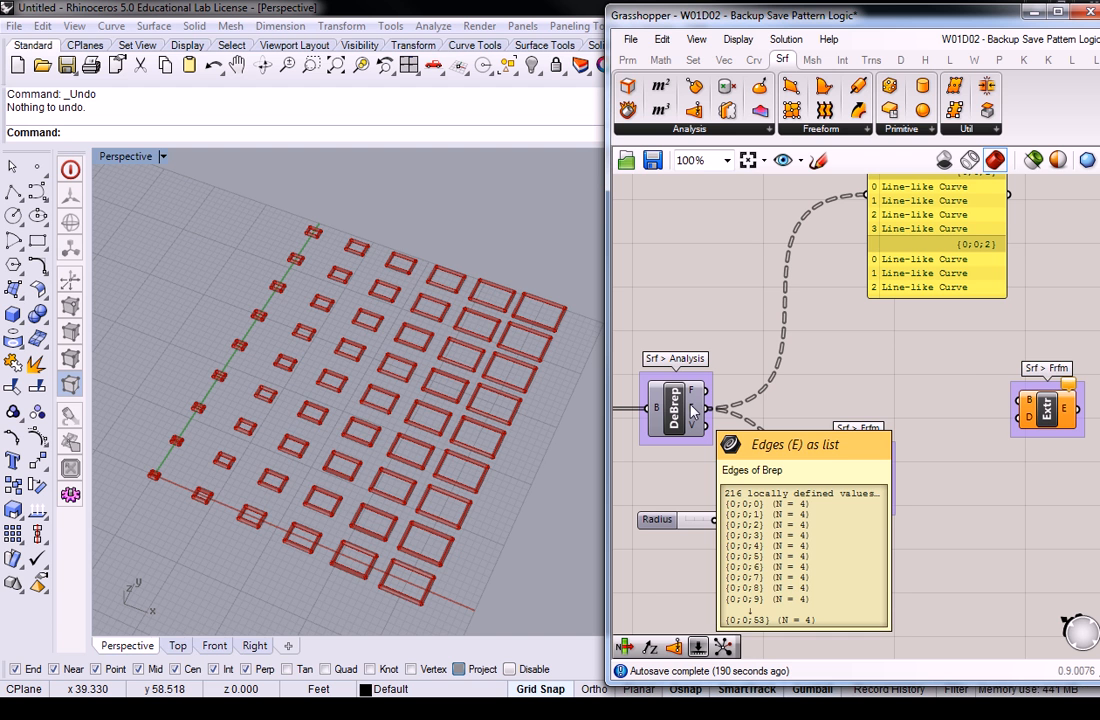
{"action": "right_click_drag", "start_coordinate": [886, 386], "coordinate": [836, 383]}
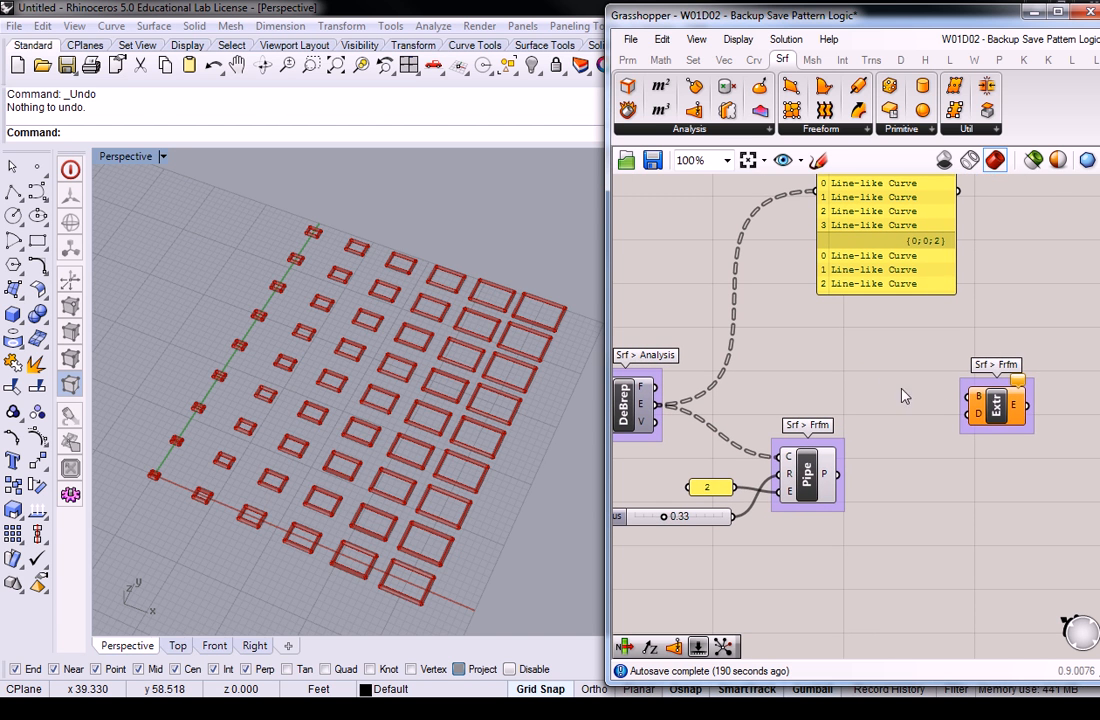
Move the Extrude component slightly farther away from the Pipe to make room between them.
{"action": "left_click", "coordinate": [1028, 405]}
{"action": "left_click_drag", "start_coordinate": [1028, 415], "coordinate": [1042, 412]}
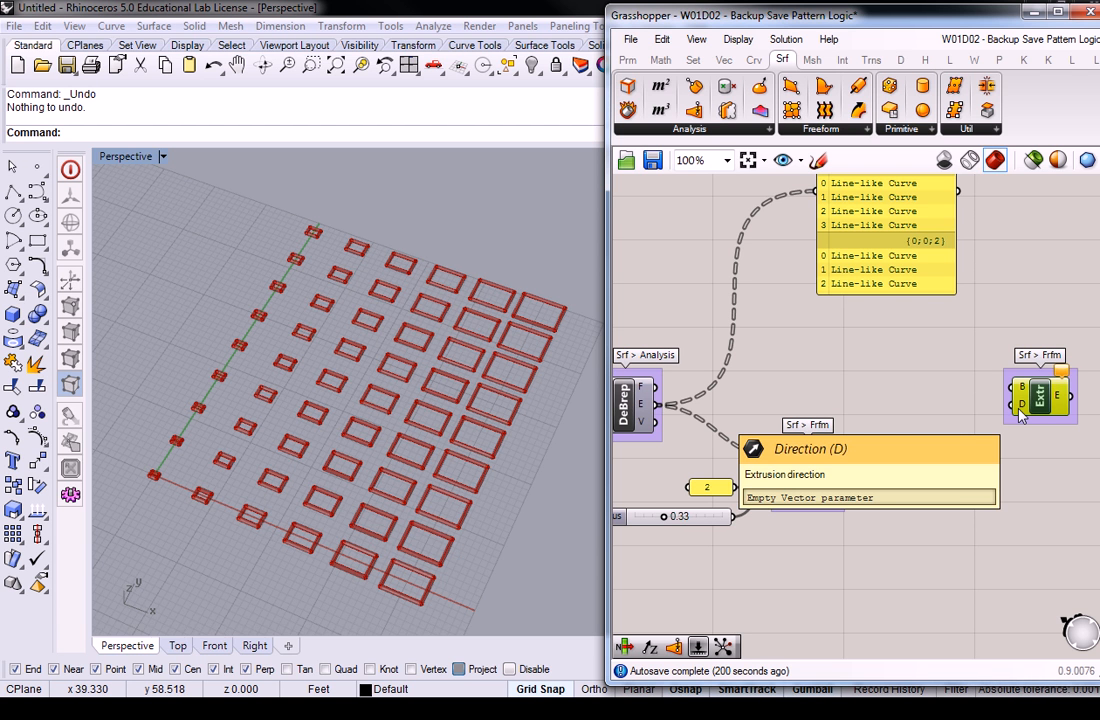
{"action": "right_click_drag", "start_coordinate": [895, 380], "coordinate": [906, 381]}
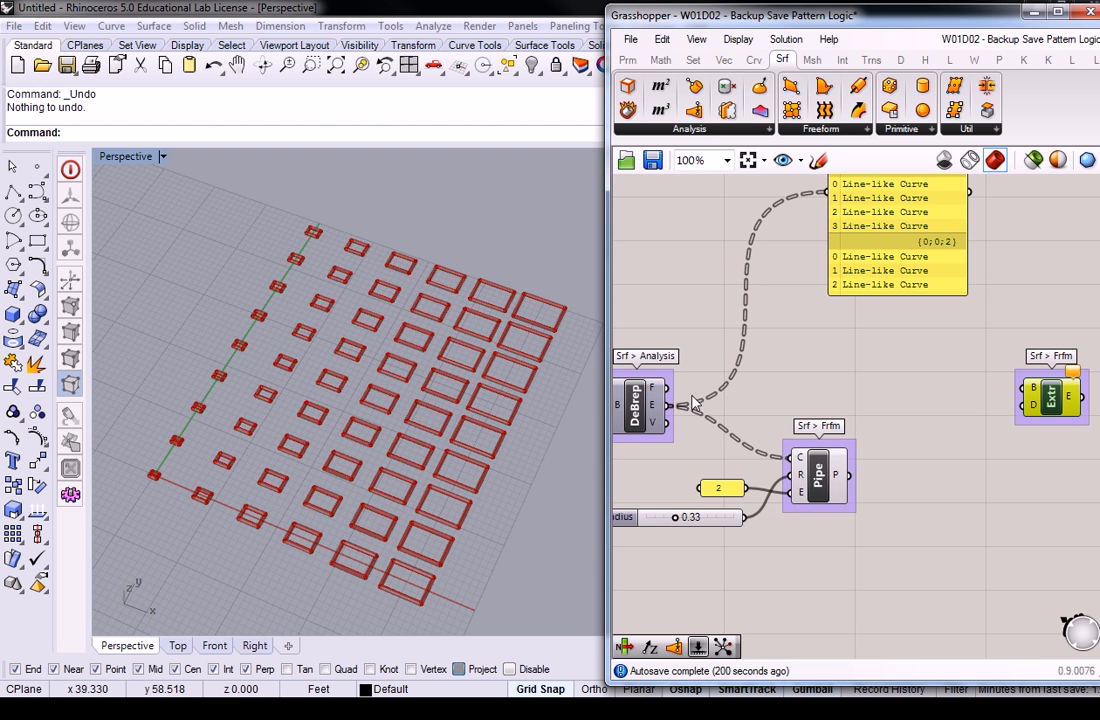
Add a List Item component from the Sets list tools and place it below the edge list panel.
{"action": "mouse_move", "coordinate": [654, 408]}
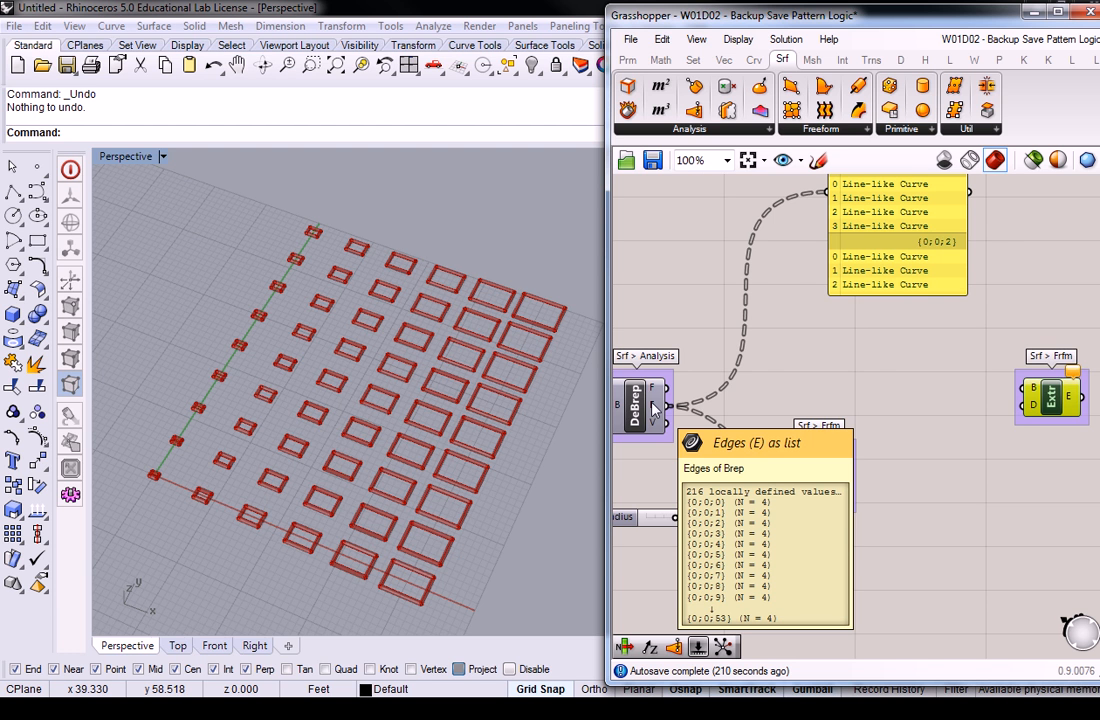
{"action": "right_click_drag", "start_coordinate": [803, 227], "coordinate": [833, 291]}
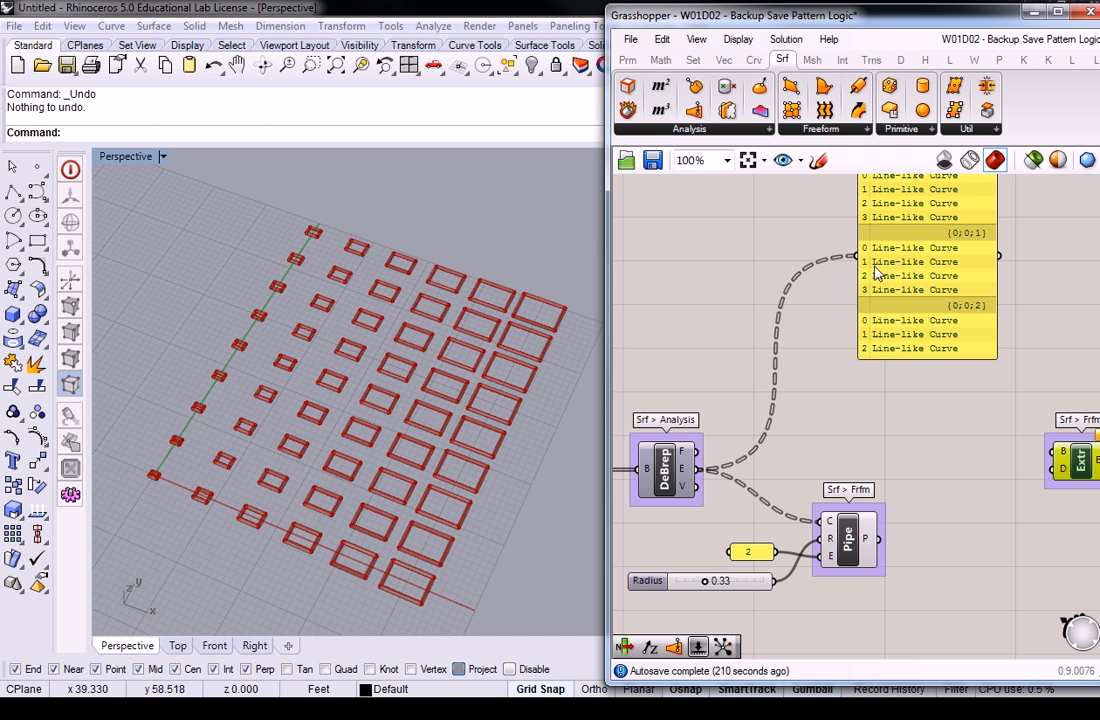
{"action": "left_click", "coordinate": [691, 62]}
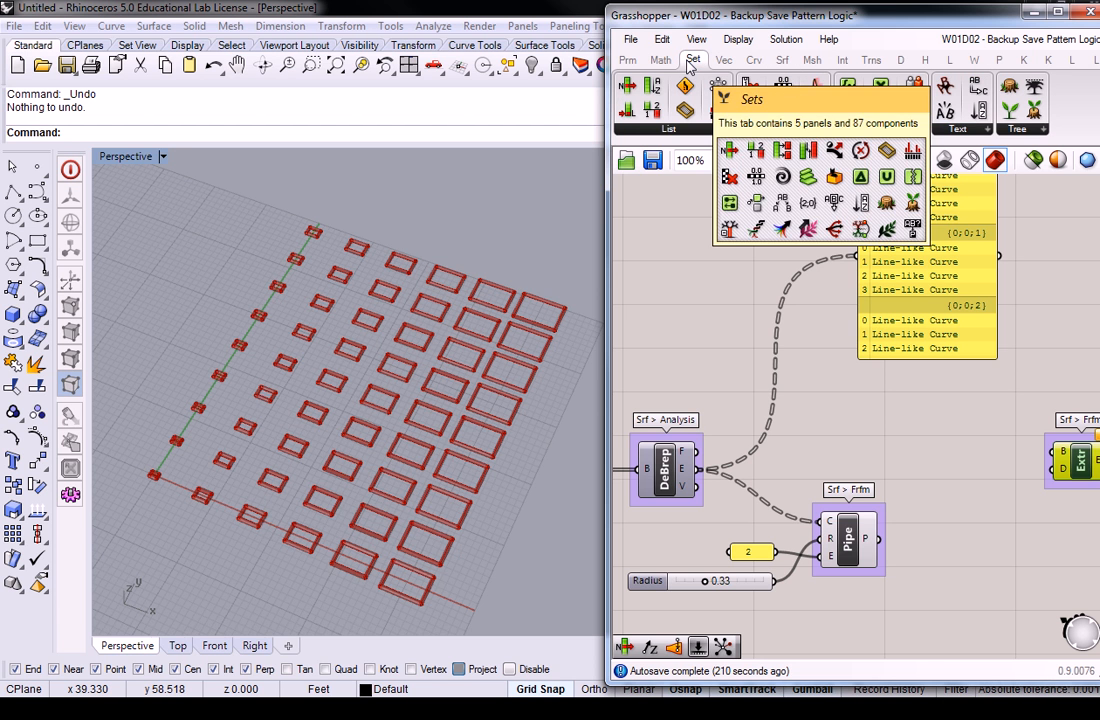
{"action": "left_click", "coordinate": [712, 130]}
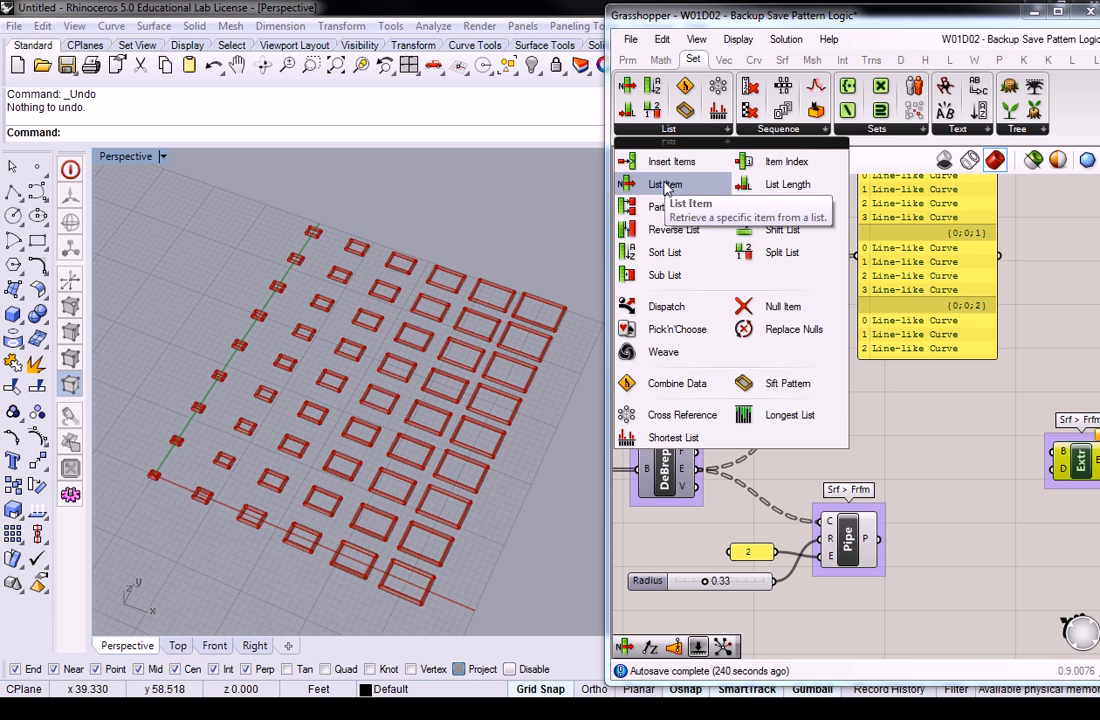
{"action": "left_click", "coordinate": [665, 184]}
{"action": "left_click", "coordinate": [862, 368]}
{"action": "right_click_drag", "start_coordinate": [874, 393], "coordinate": [864, 355]}
{"action": "left_click_drag", "start_coordinate": [854, 330], "coordinate": [900, 376]}
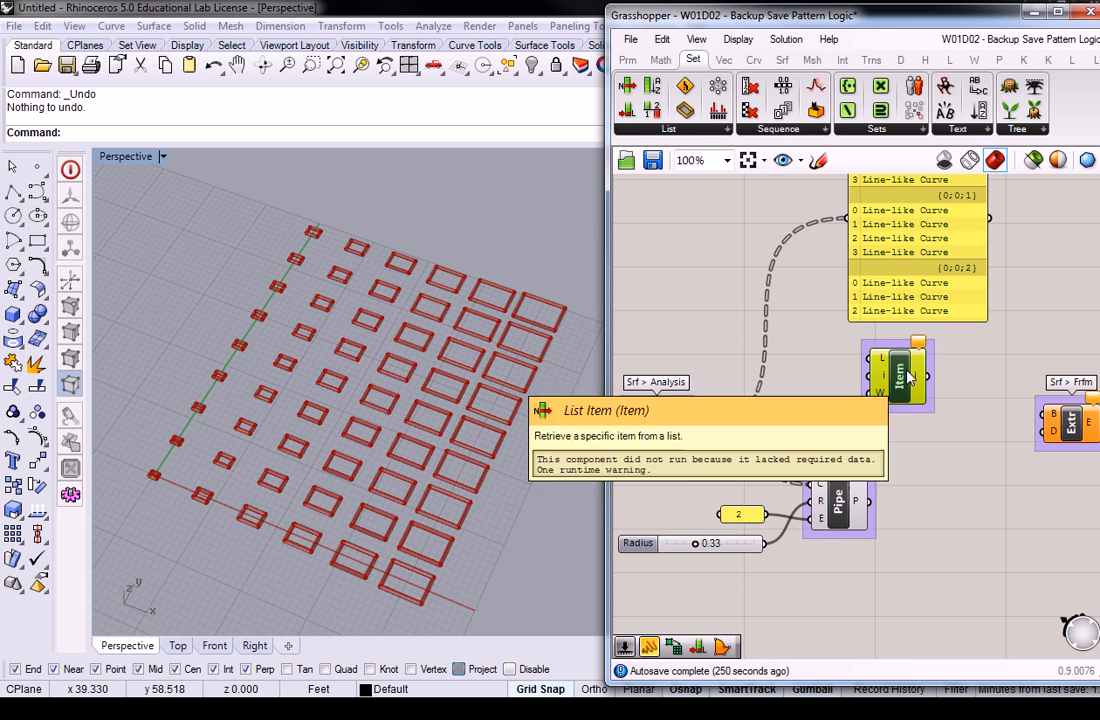
Label the List Item component's group "Set > List".
{"action": "right_click", "coordinate": [889, 345]}
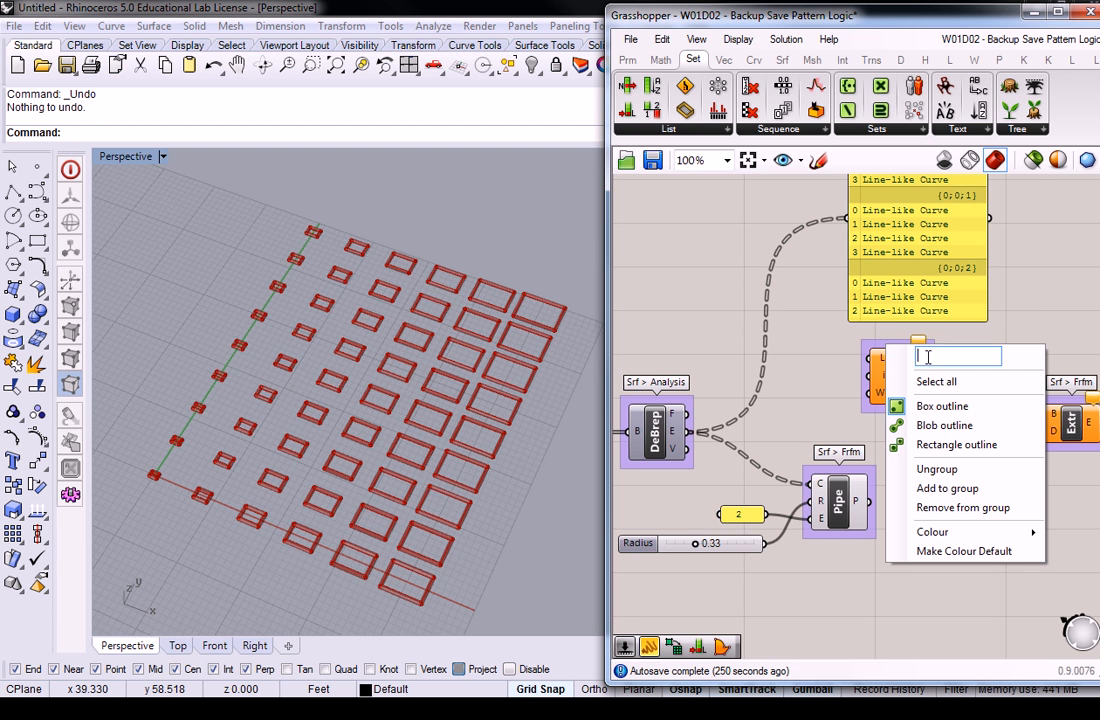
{"action": "type", "text": "Set > List"}
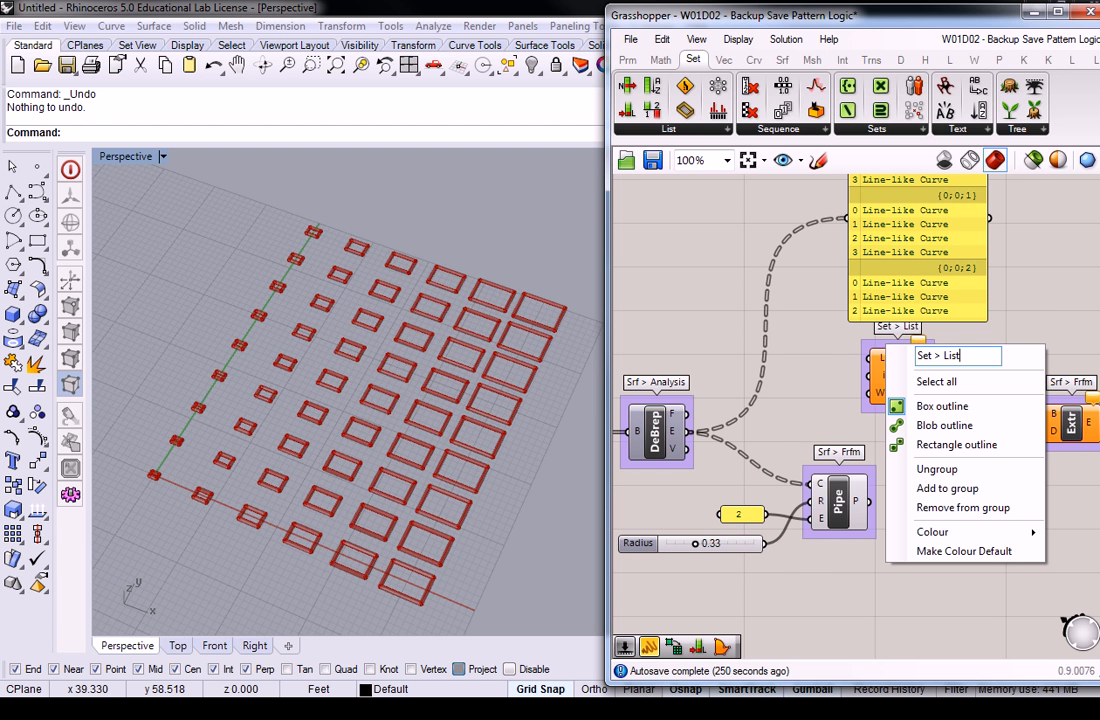
{"action": "right_click_drag", "start_coordinate": [811, 376], "coordinate": [851, 393]}
Space out the layout by moving the List Item component down and the edge list panel up.
{"action": "left_click_drag", "start_coordinate": [932, 395], "coordinate": [927, 424]}
{"action": "right_click_drag", "start_coordinate": [897, 342], "coordinate": [850, 449]}
{"action": "left_click_drag", "start_coordinate": [920, 290], "coordinate": [896, 258]}
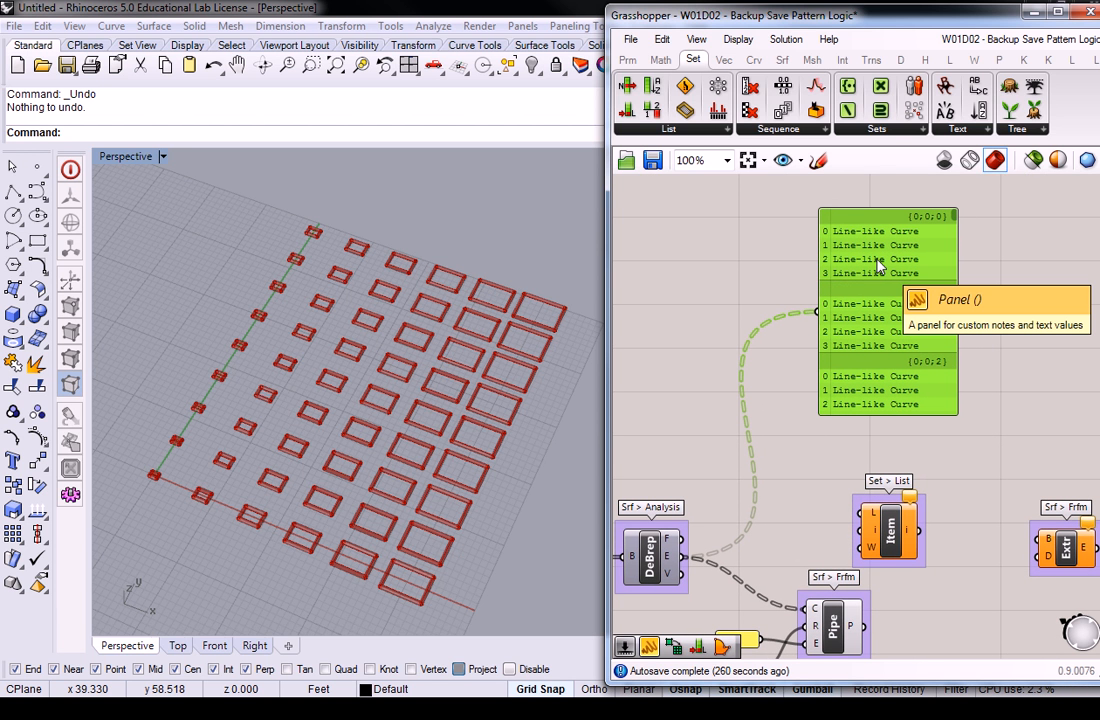
Connect DeBrep's Edges output to the List input of List Item and move the component up, above the Pipe.
{"action": "right_click_drag", "start_coordinate": [842, 343], "coordinate": [911, 222]}
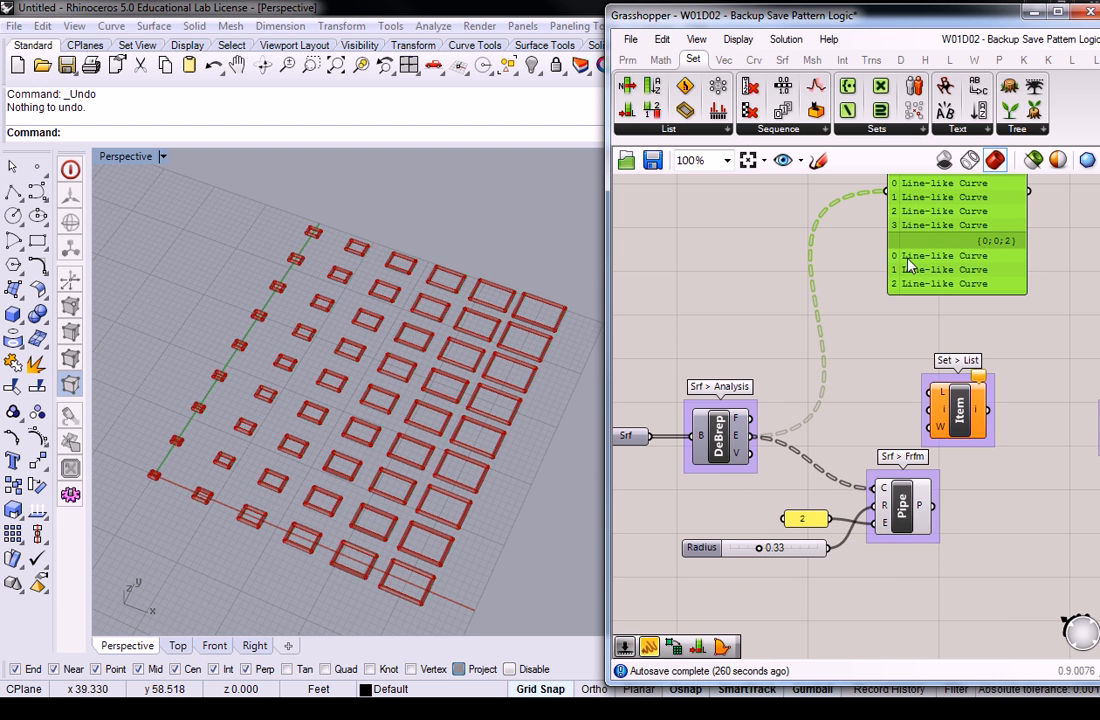
{"action": "left_click_drag", "start_coordinate": [750, 436], "coordinate": [955, 345]}
{"action": "left_click", "coordinate": [908, 360]}
{"action": "mouse_move", "coordinate": [955, 345]}
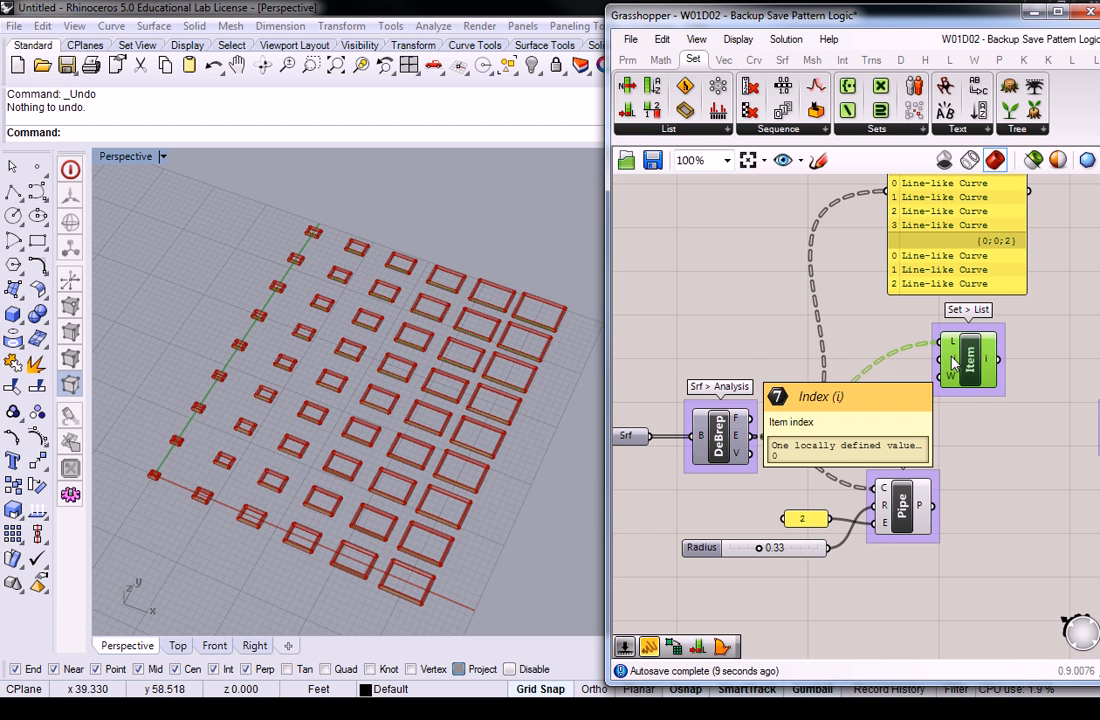
Add an integer number slider from 0 to 3, connect it to List Item's index input, and place it beside that input.
{"action": "right_click_drag", "start_coordinate": [906, 211], "coordinate": [883, 354]}
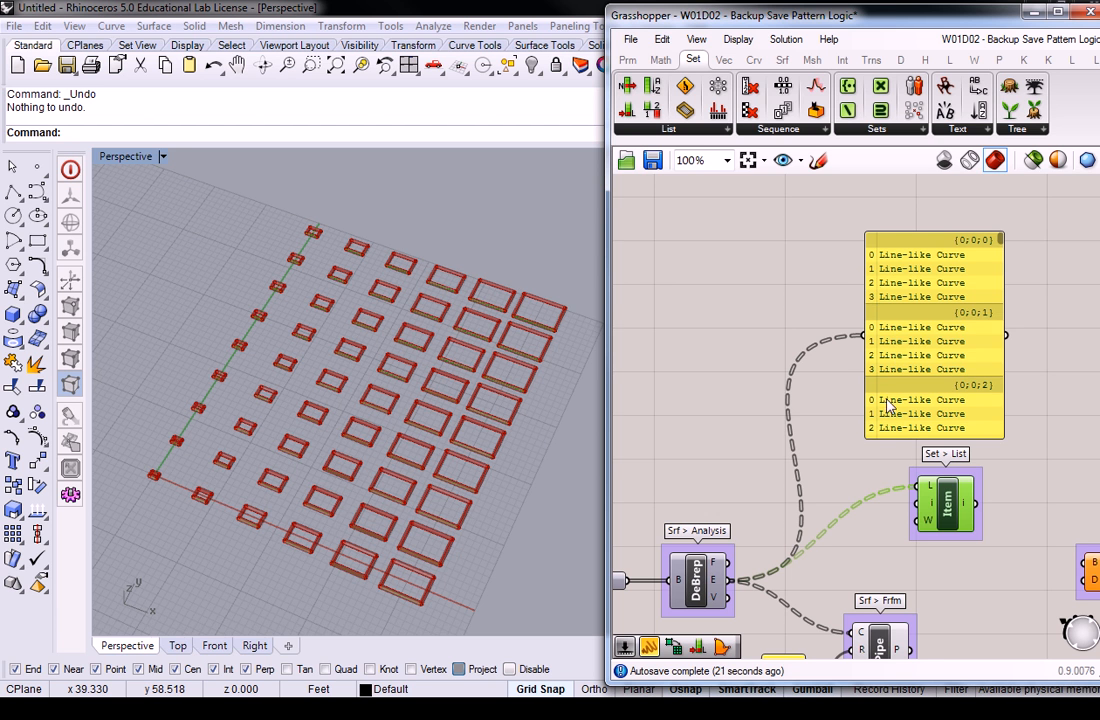
{"action": "right_click_drag", "start_coordinate": [893, 441], "coordinate": [903, 388]}
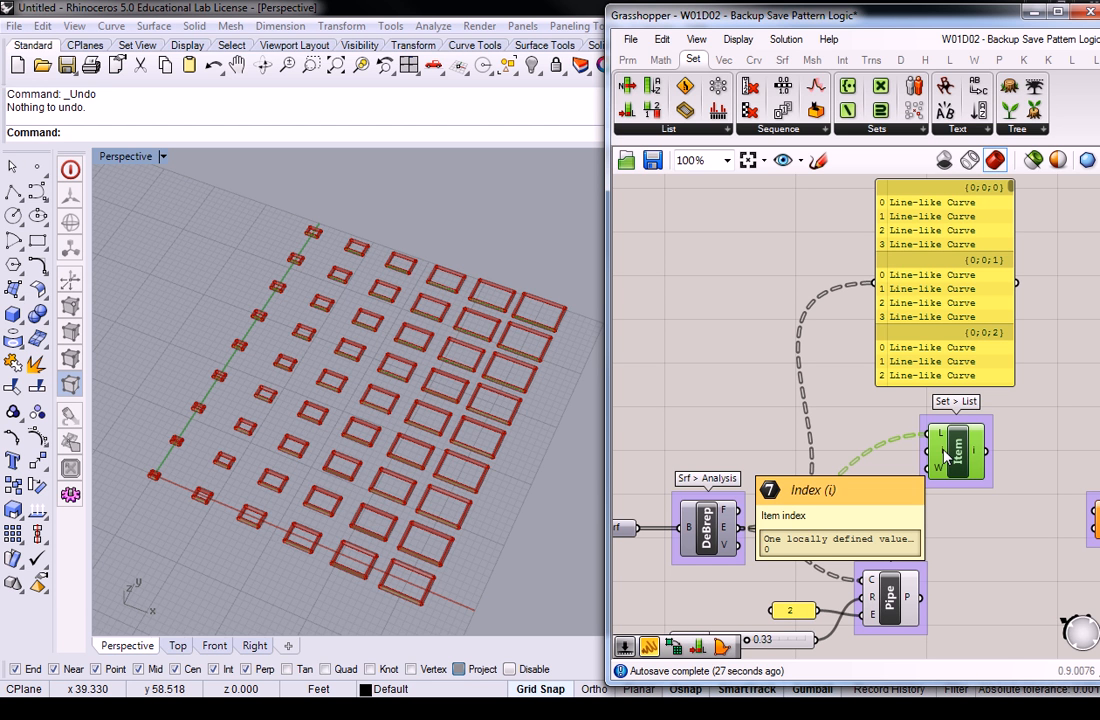
{"action": "left_click_drag", "start_coordinate": [944, 453], "coordinate": [944, 453]}
{"action": "double_click", "coordinate": [771, 413]}
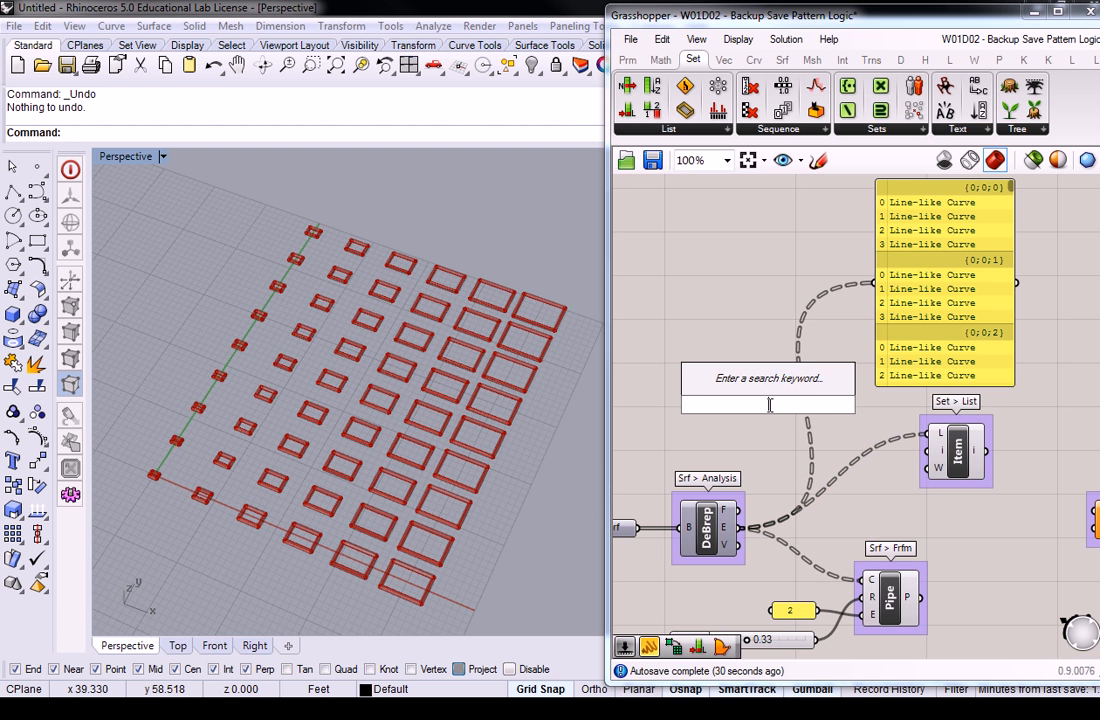
{"action": "type", "text": "0.33"}
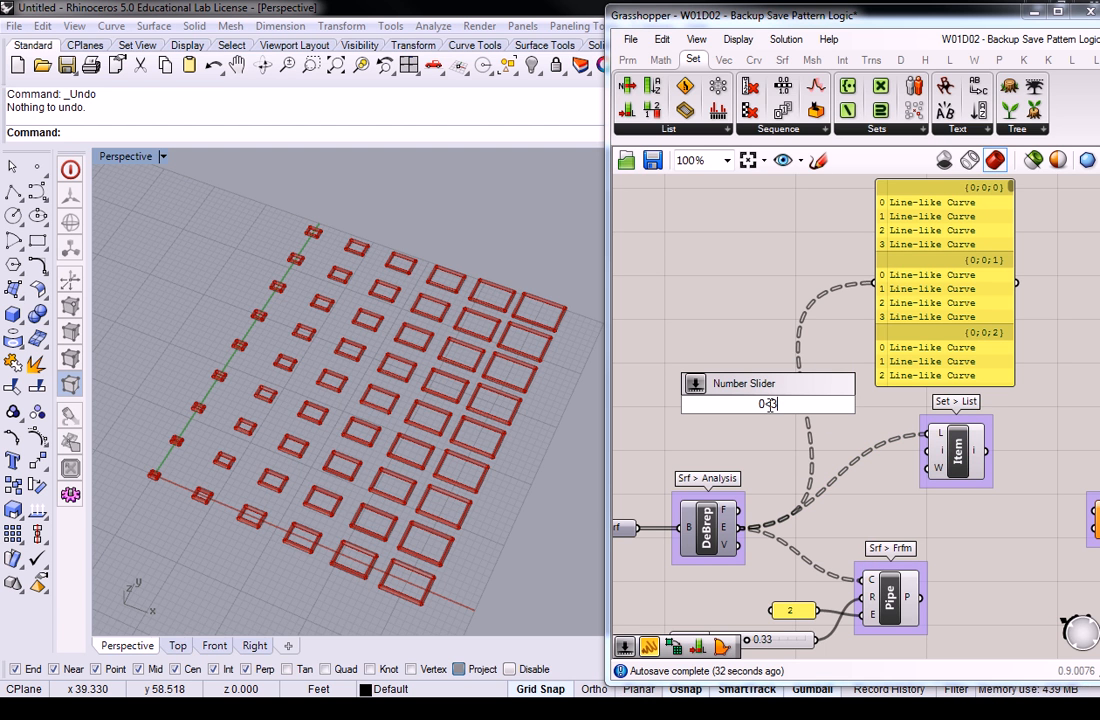
{"action": "key", "text": "Return"}
{"action": "left_click_drag", "start_coordinate": [840, 404], "coordinate": [937, 450]}
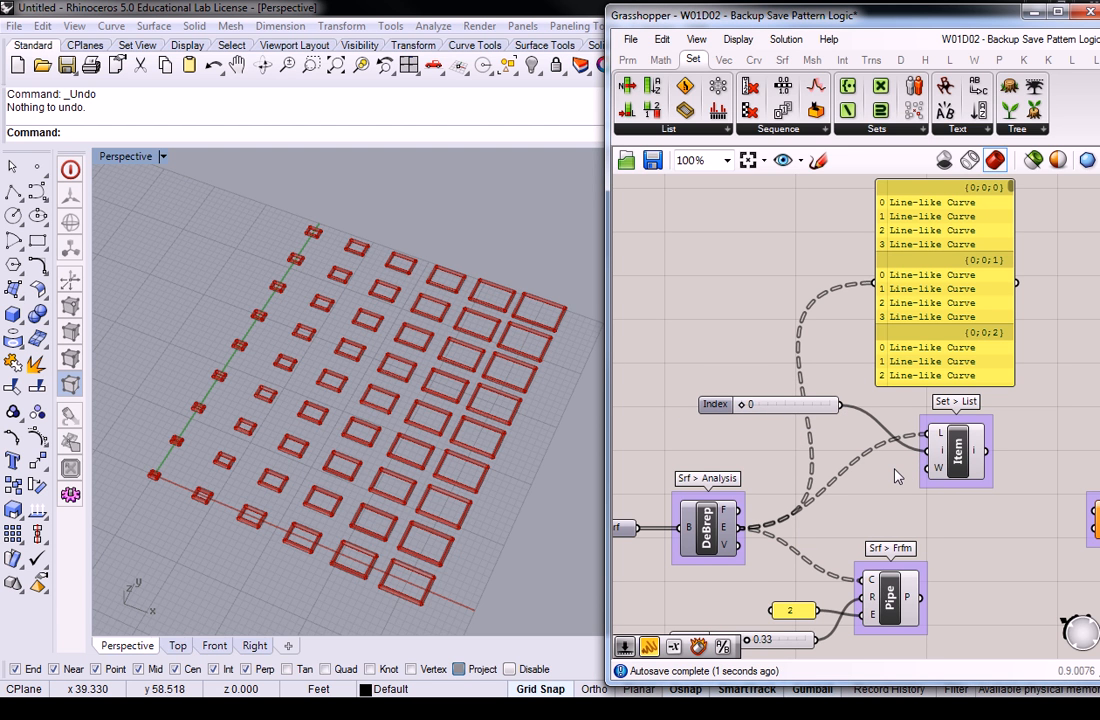
{"action": "mouse_move", "coordinate": [933, 469]}
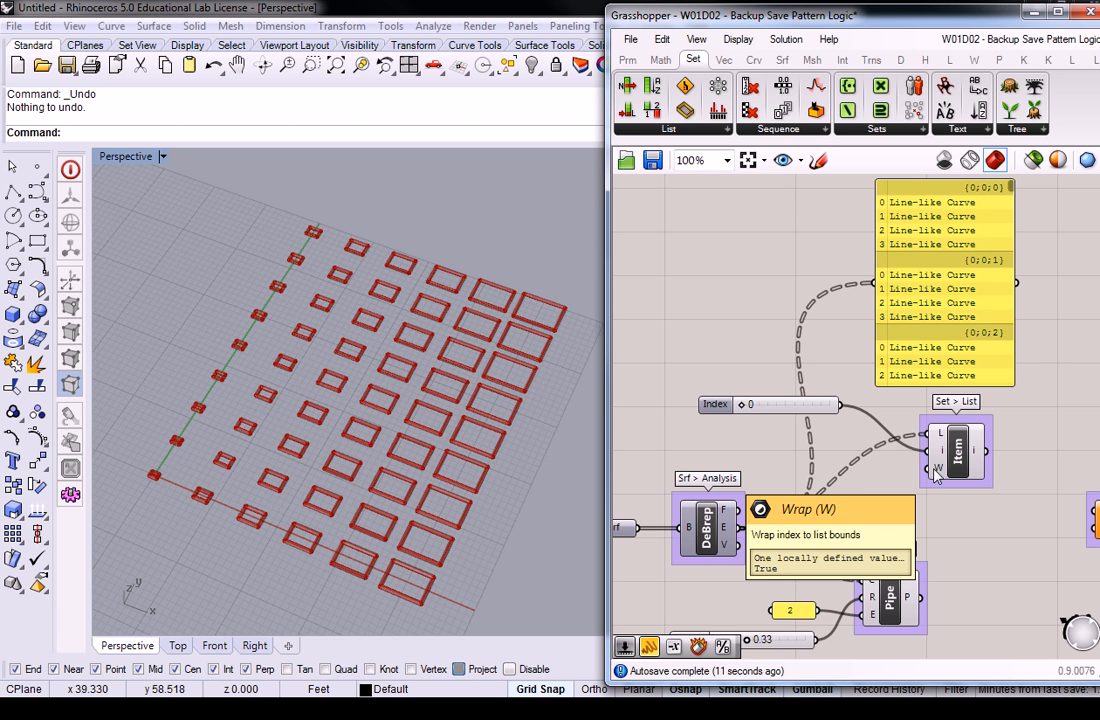
{"action": "left_click_drag", "start_coordinate": [826, 410], "coordinate": [858, 457]}
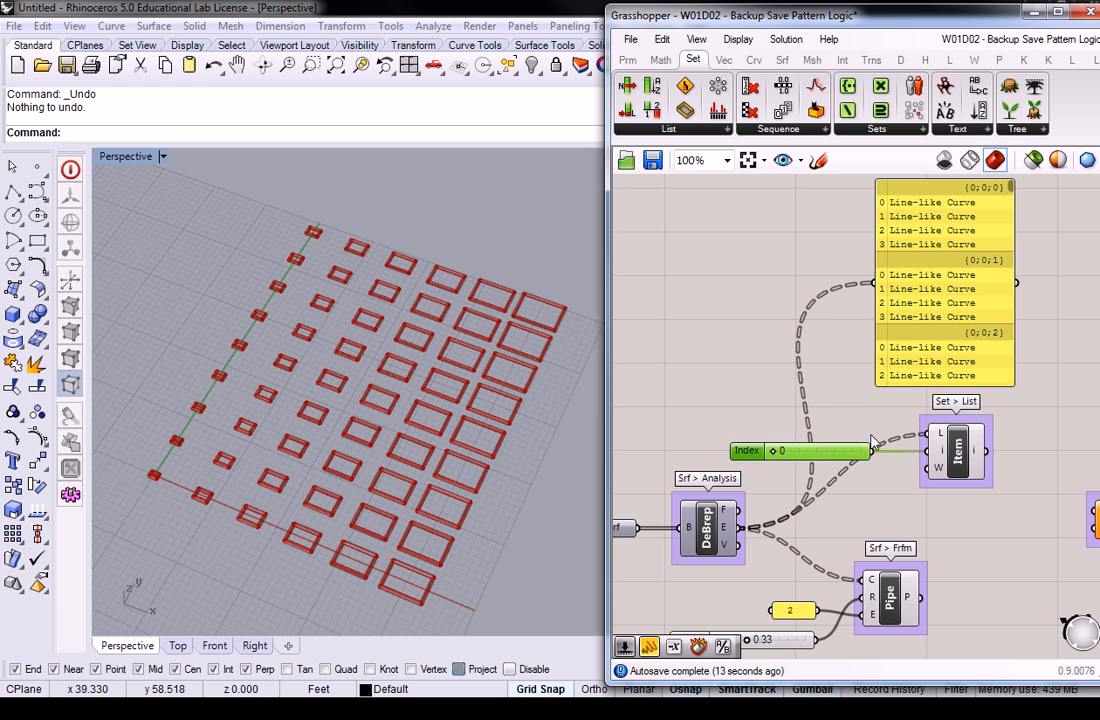
Delete the edge list panel and tidy the layout by moving the Index slider up and the List Item component closer to it.
{"action": "left_click", "coordinate": [937, 333]}
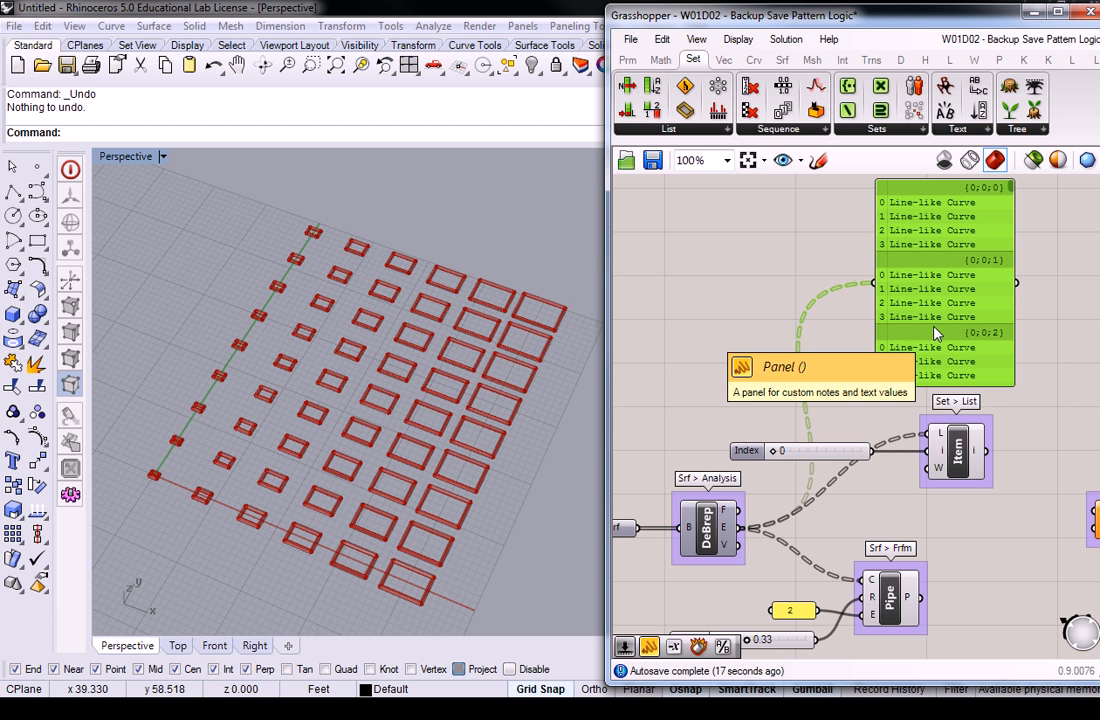
{"action": "key", "text": "Delete"}
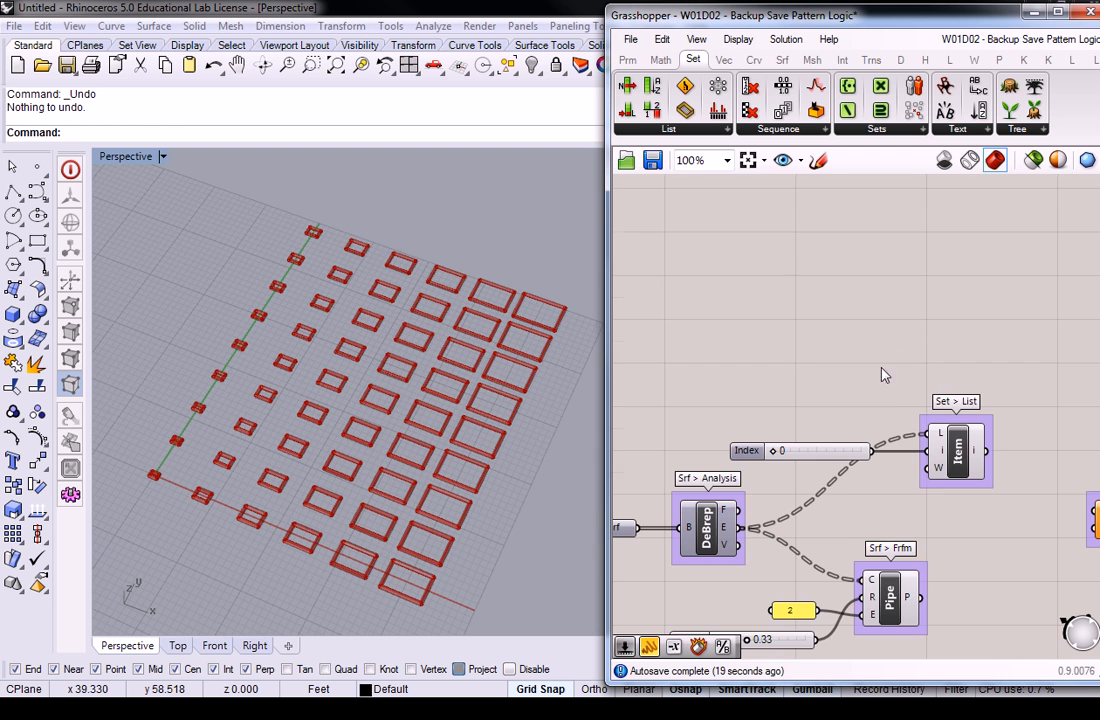
{"action": "scroll", "coordinate": [884, 375], "scroll_direction": "up", "scroll_amount": 1}
{"action": "left_click_drag", "start_coordinate": [838, 400], "coordinate": [829, 362]}
{"action": "left_click_drag", "start_coordinate": [985, 403], "coordinate": [921, 417]}
{"action": "left_click", "coordinate": [901, 304]}
{"action": "right_click_drag", "start_coordinate": [814, 315], "coordinate": [876, 299]}
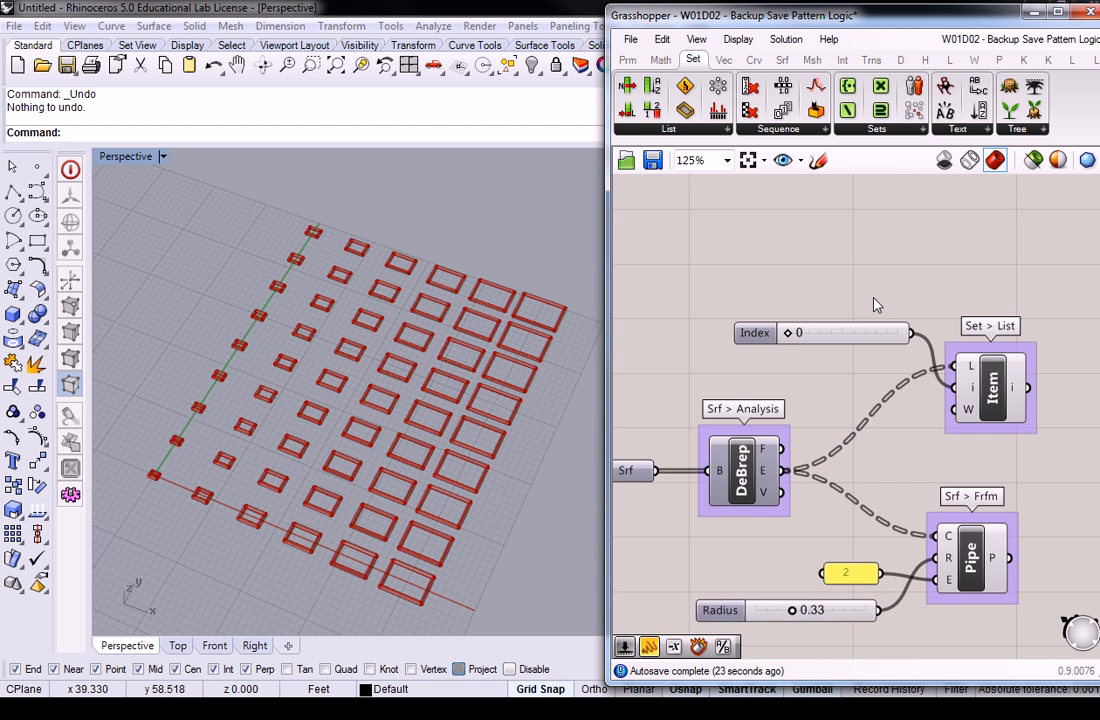
Turn off the preview of the Pipe component and turn on the preview of the DeBrep component.
{"action": "right_click_drag", "start_coordinate": [534, 297], "coordinate": [529, 315], "text": "shift"}
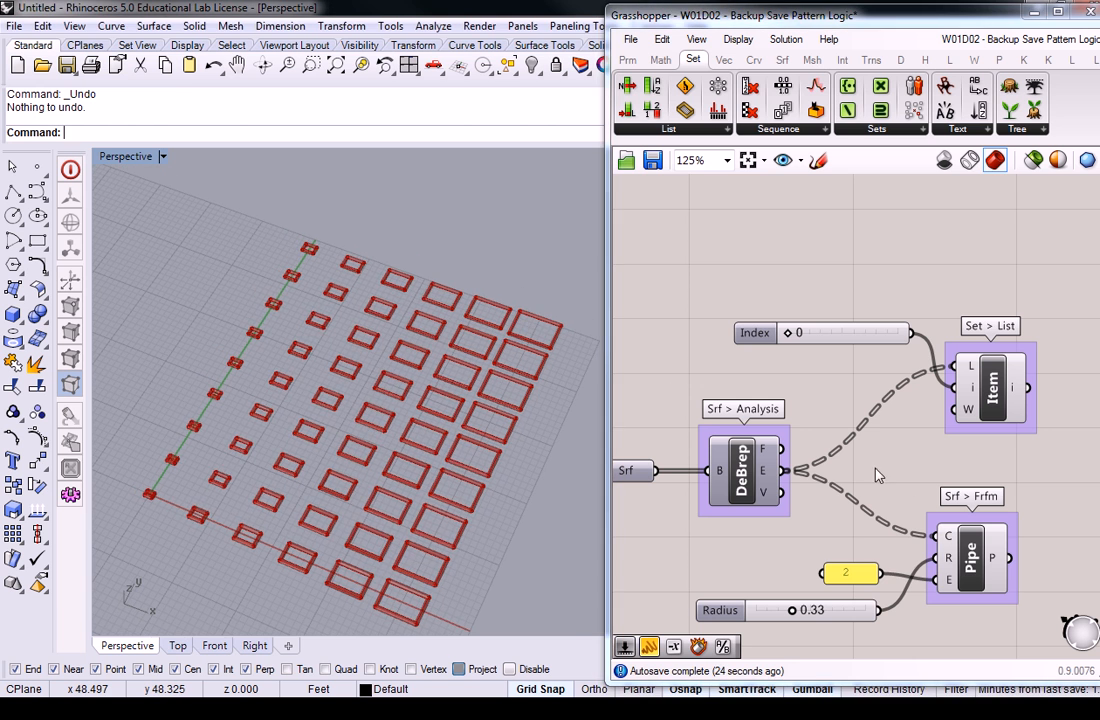
{"action": "left_click", "coordinate": [970, 562]}
{"action": "right_click", "coordinate": [972, 565]}
{"action": "left_click", "coordinate": [972, 594]}
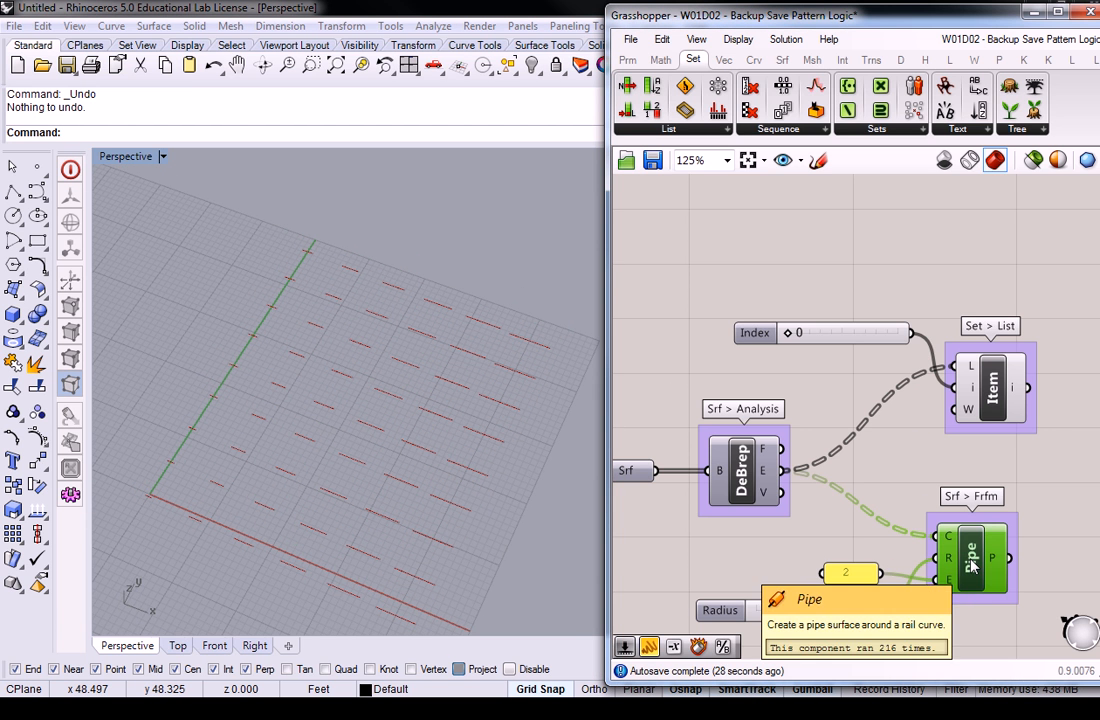
{"action": "left_click", "coordinate": [742, 472]}
{"action": "right_click", "coordinate": [744, 480]}
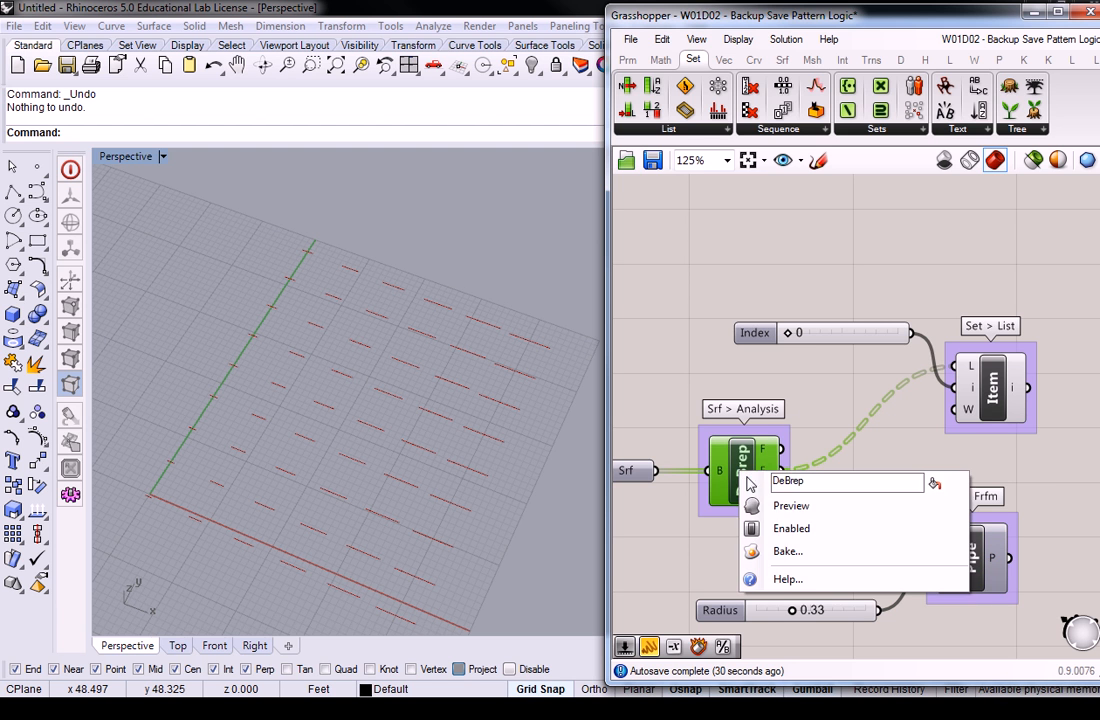
{"action": "left_click", "coordinate": [790, 506]}
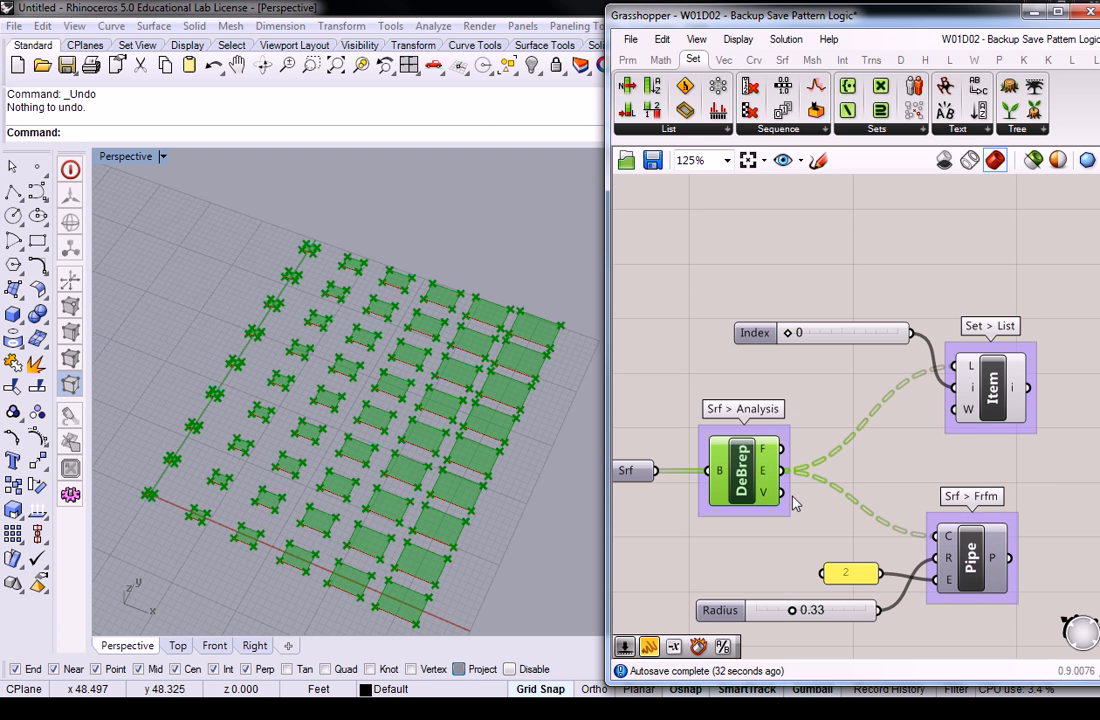
{"action": "left_click", "coordinate": [813, 404]}
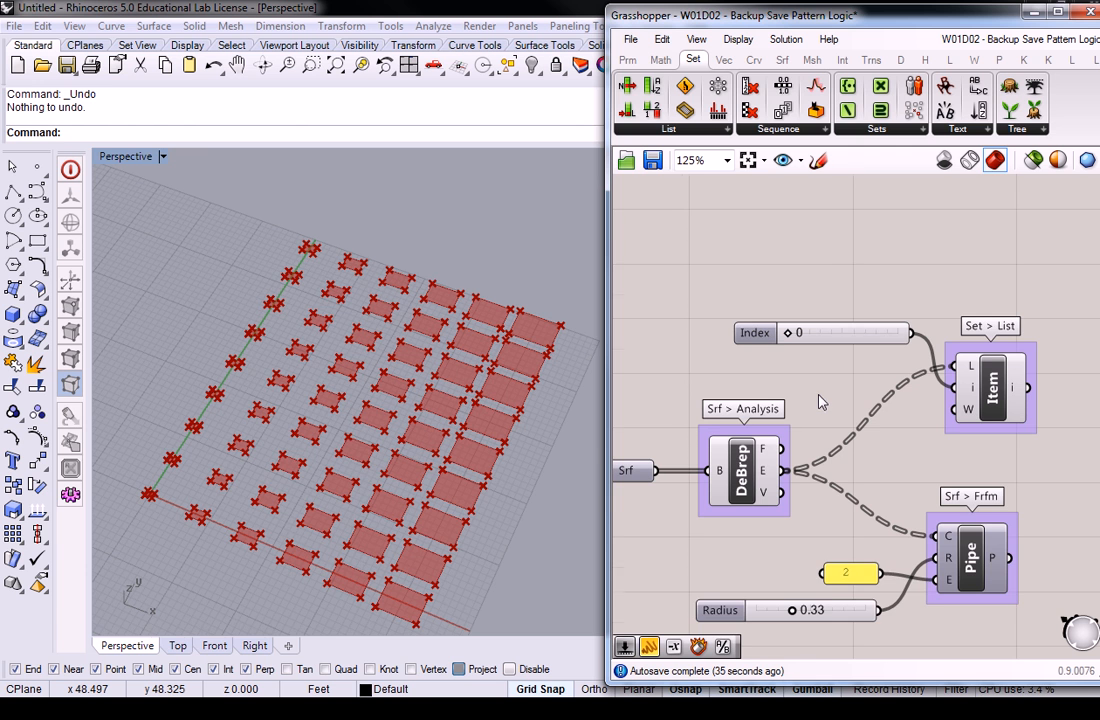
Set the Index slider to 1 and select List Item to highlight the picked edge on the large rectangles.
{"action": "right_click_drag", "start_coordinate": [636, 358], "coordinate": [632, 404]}
{"action": "scroll", "coordinate": [490, 363], "scroll_direction": "up", "scroll_amount": 10}
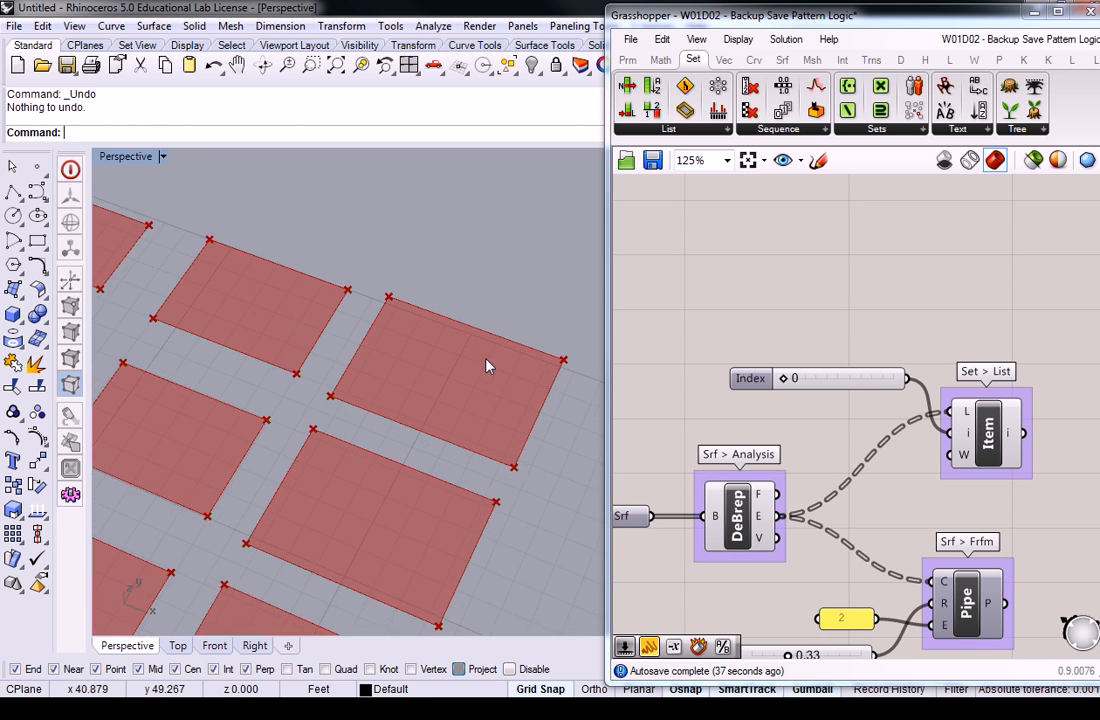
{"action": "scroll", "coordinate": [490, 360], "scroll_direction": "down", "scroll_amount": 5}
{"action": "scroll", "coordinate": [449, 344], "scroll_direction": "up", "scroll_amount": 3}
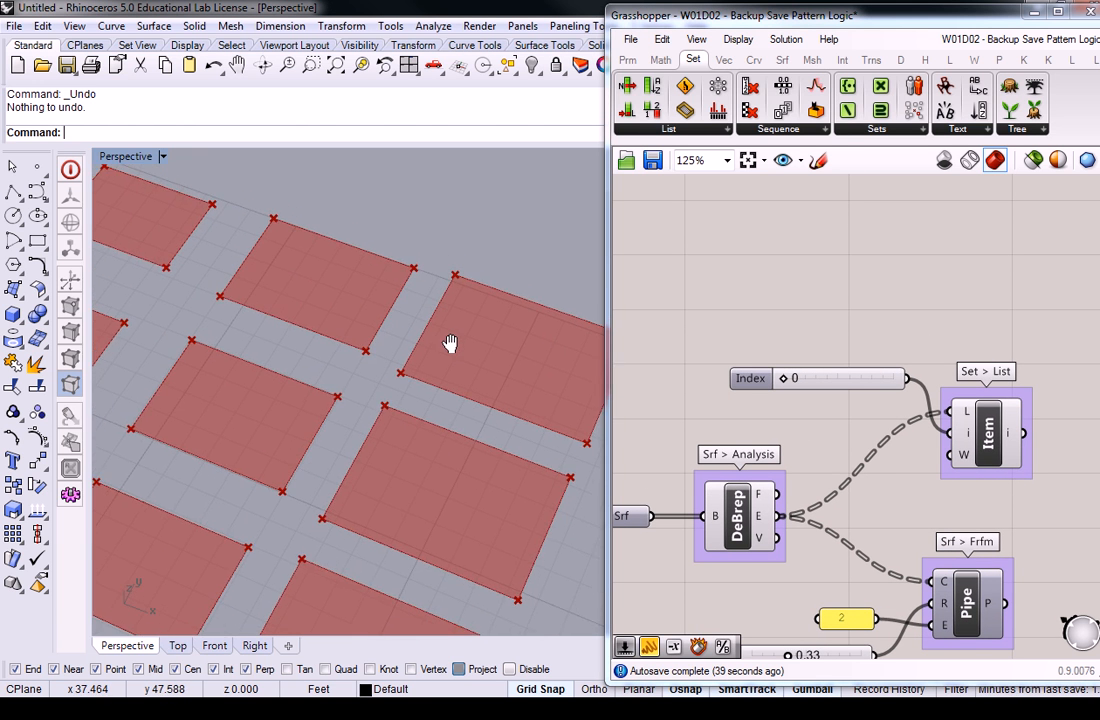
{"action": "scroll", "coordinate": [451, 352], "scroll_direction": "down", "scroll_amount": 1}
{"action": "scroll", "coordinate": [483, 358], "scroll_direction": "down", "scroll_amount": 1}
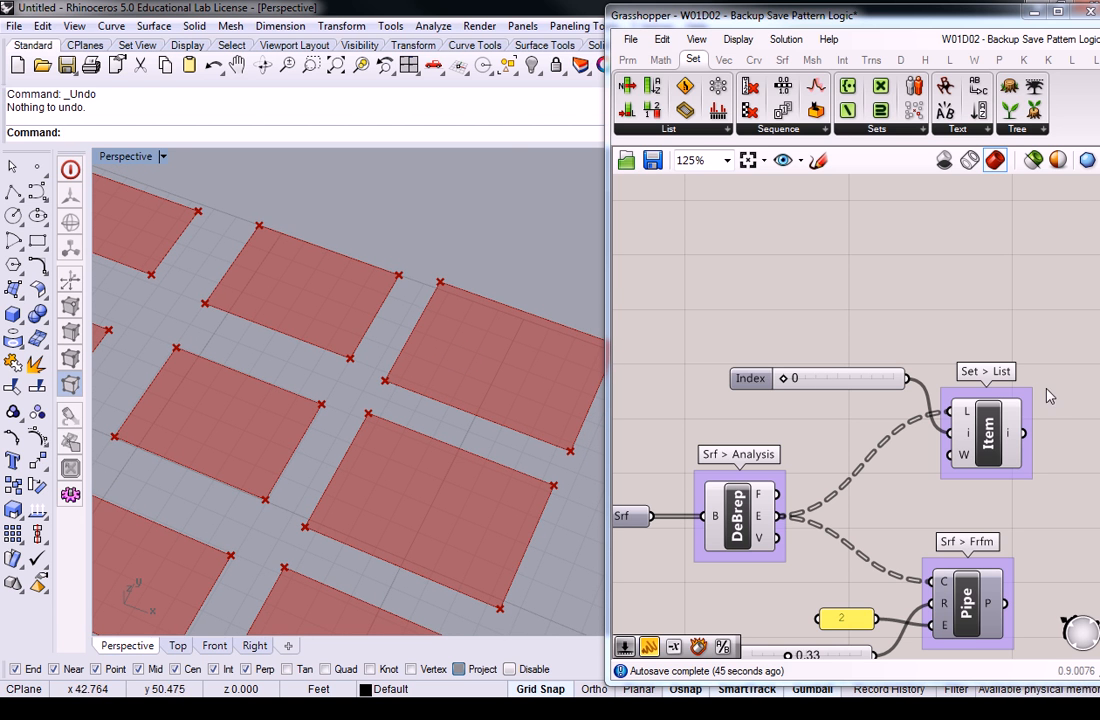
{"action": "left_click_drag", "start_coordinate": [787, 386], "coordinate": [812, 393]}
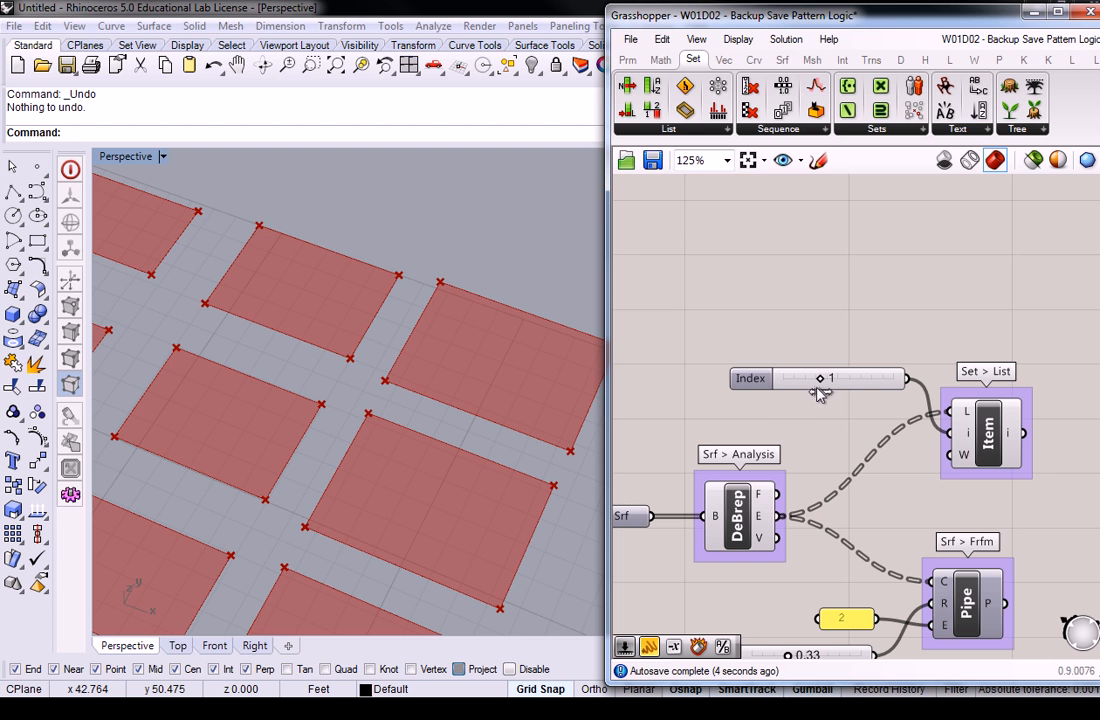
{"action": "left_click", "coordinate": [985, 446]}
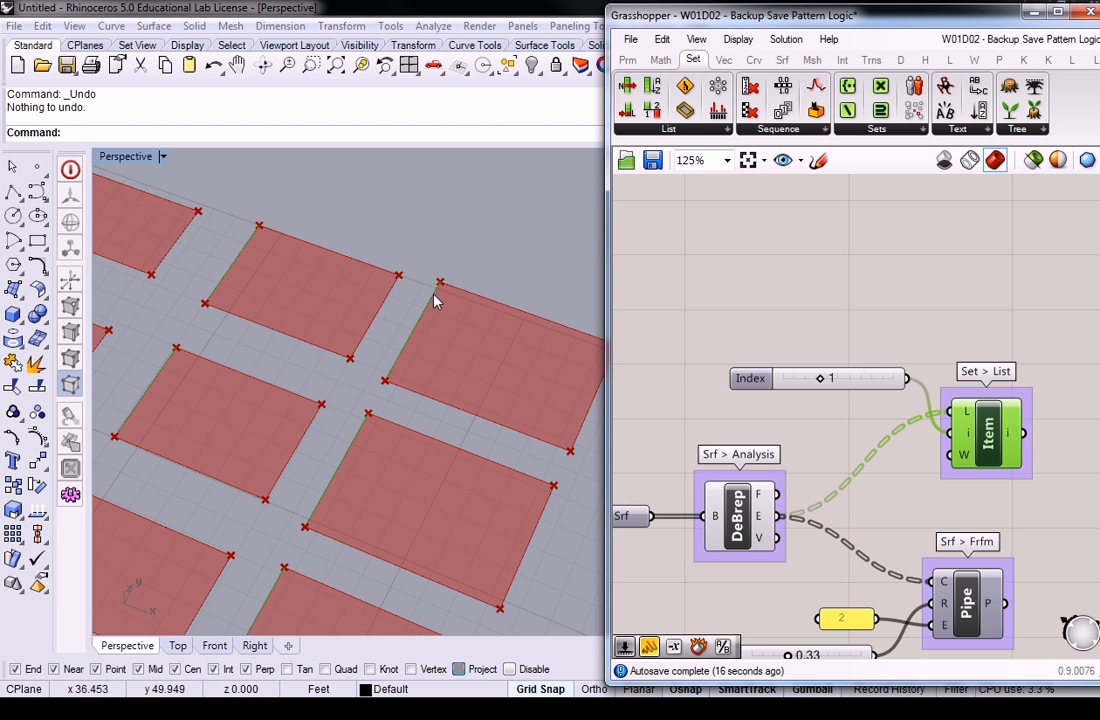
Set the Index slider to 2 and reselect List Item to highlight the newly picked edges in the viewport.
{"action": "left_click_drag", "start_coordinate": [820, 381], "coordinate": [850, 380]}
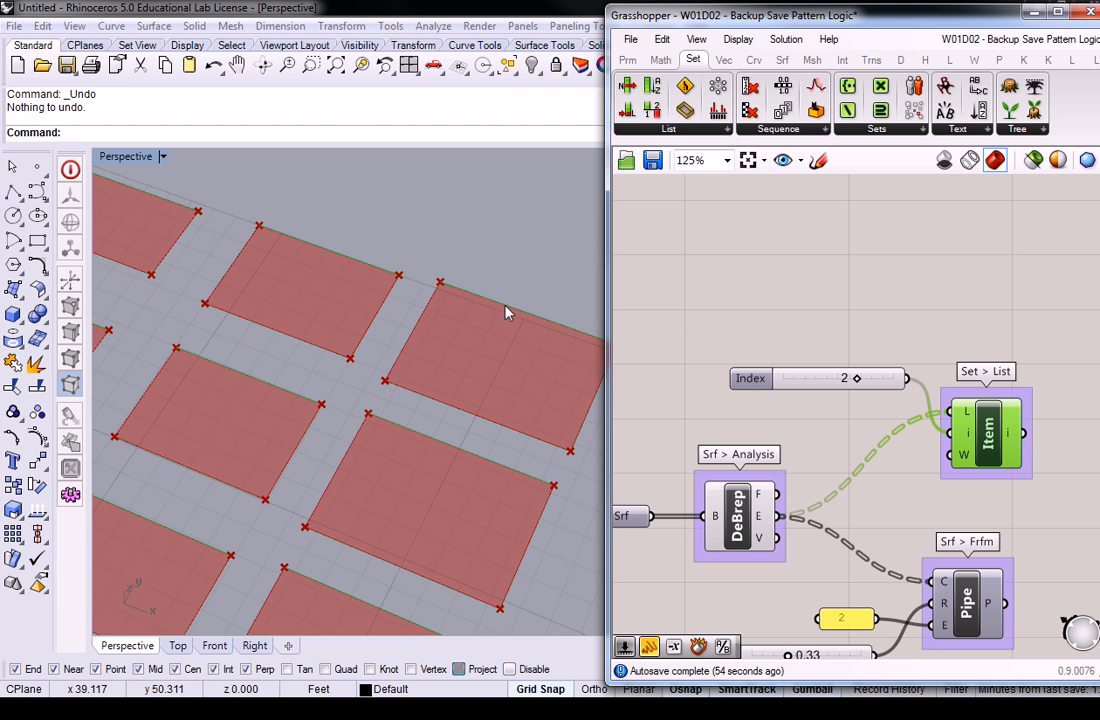
{"action": "left_click", "coordinate": [815, 303]}
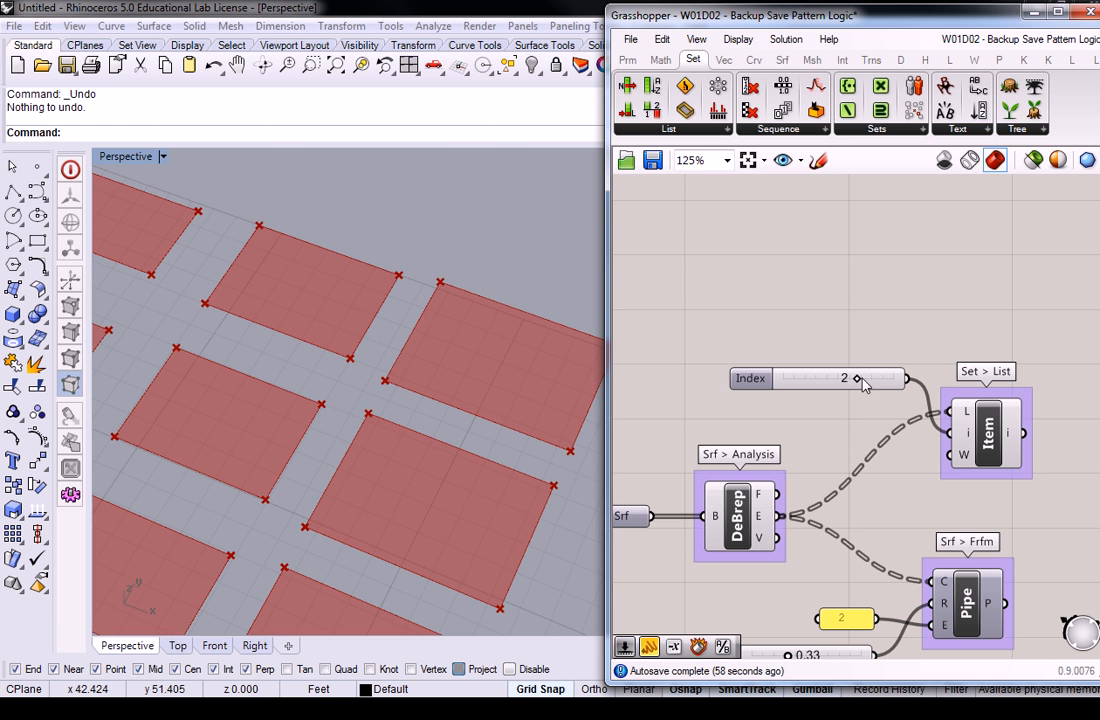
{"action": "left_click", "coordinate": [982, 432]}
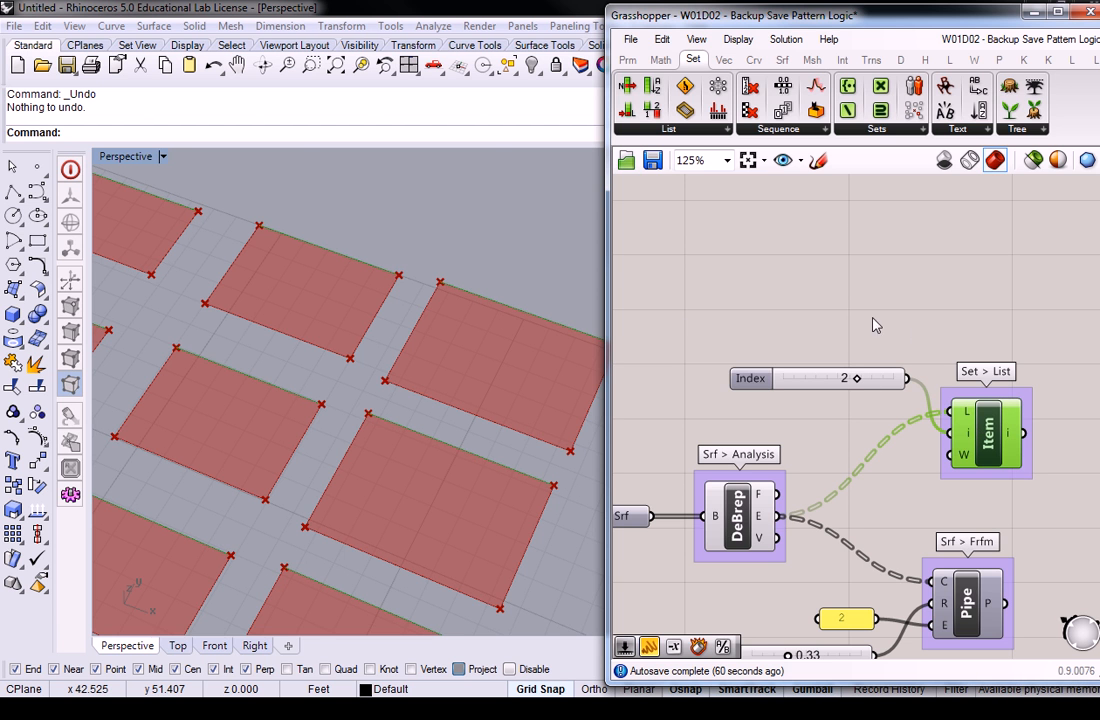
{"action": "scroll", "coordinate": [810, 299], "scroll_direction": "down", "scroll_amount": 3}
{"action": "right_click_drag", "start_coordinate": [810, 299], "coordinate": [854, 302]}
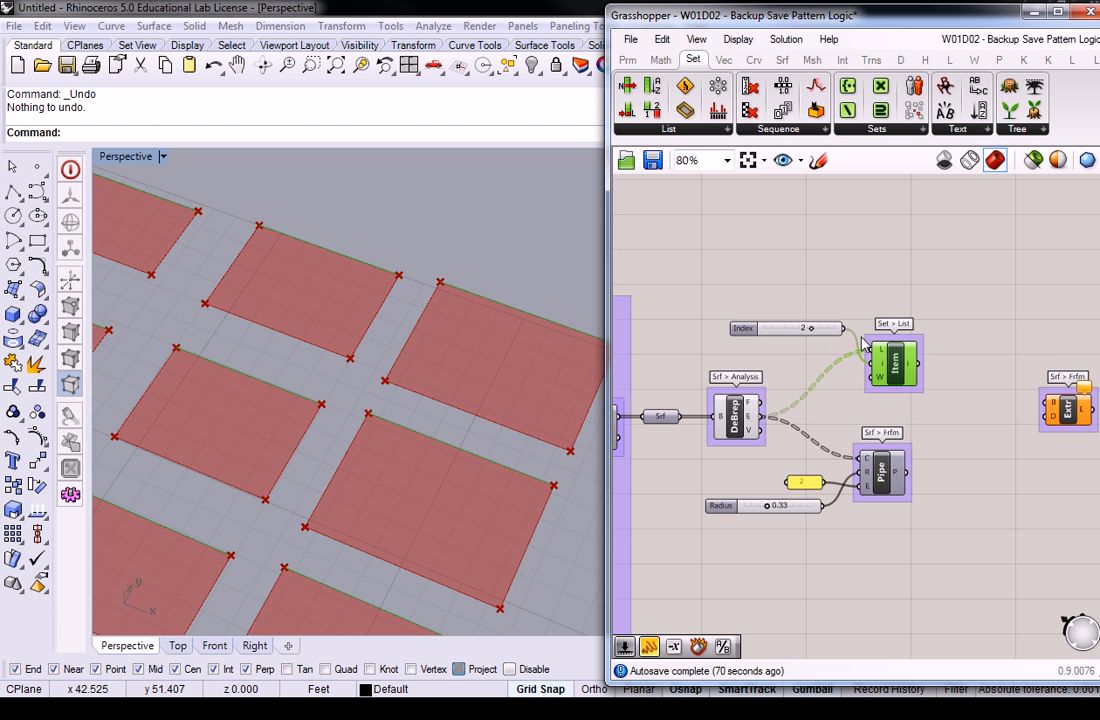
{"action": "left_click", "coordinate": [697, 128]}
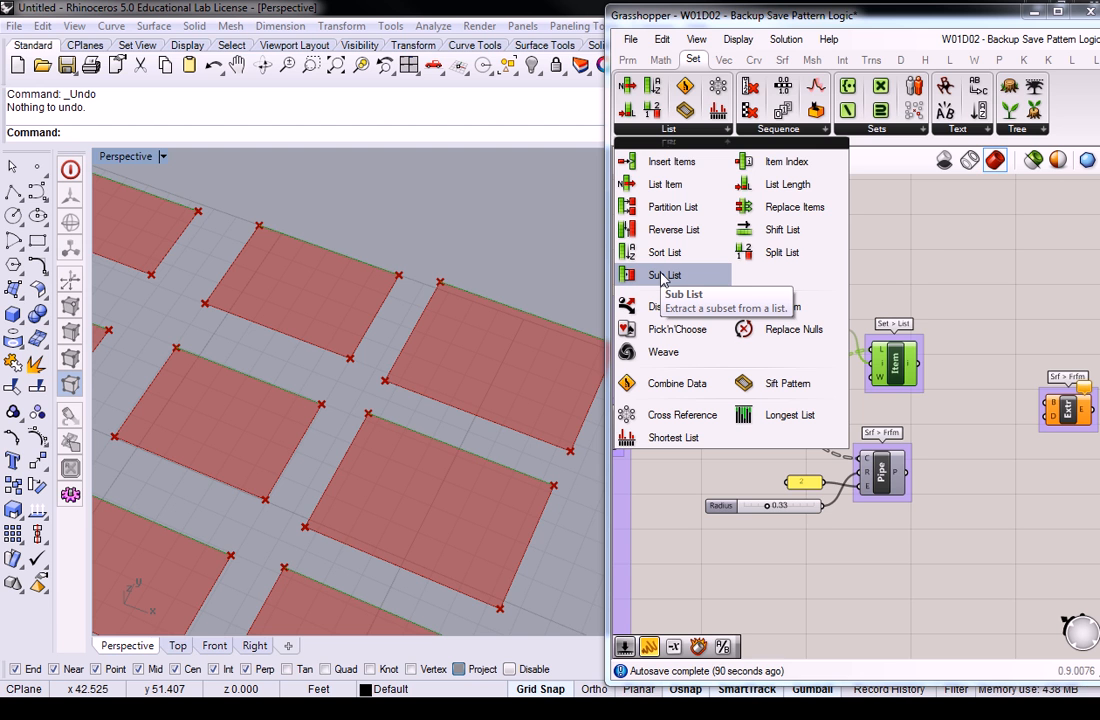
{"action": "left_click", "coordinate": [913, 245]}
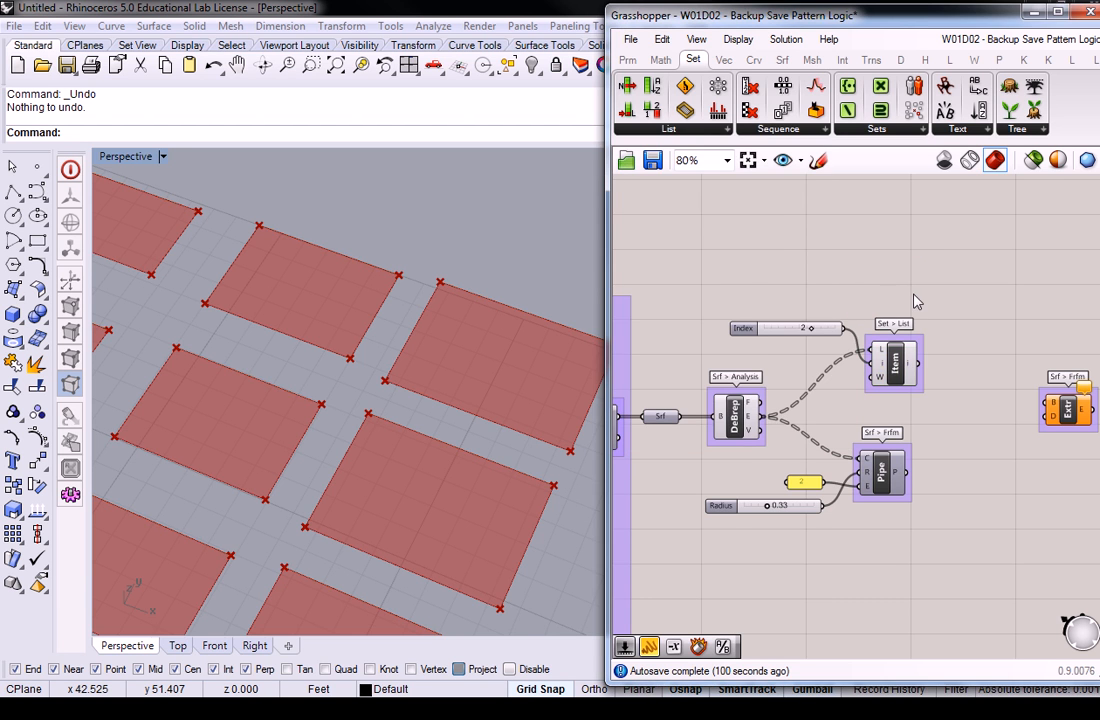
Move the Extrude component closer to List Item and connect List Item's output to Extrude's Base input.
{"action": "scroll", "coordinate": [835, 307], "scroll_direction": "down", "scroll_amount": 2}
{"action": "mouse_move", "coordinate": [838, 362]}
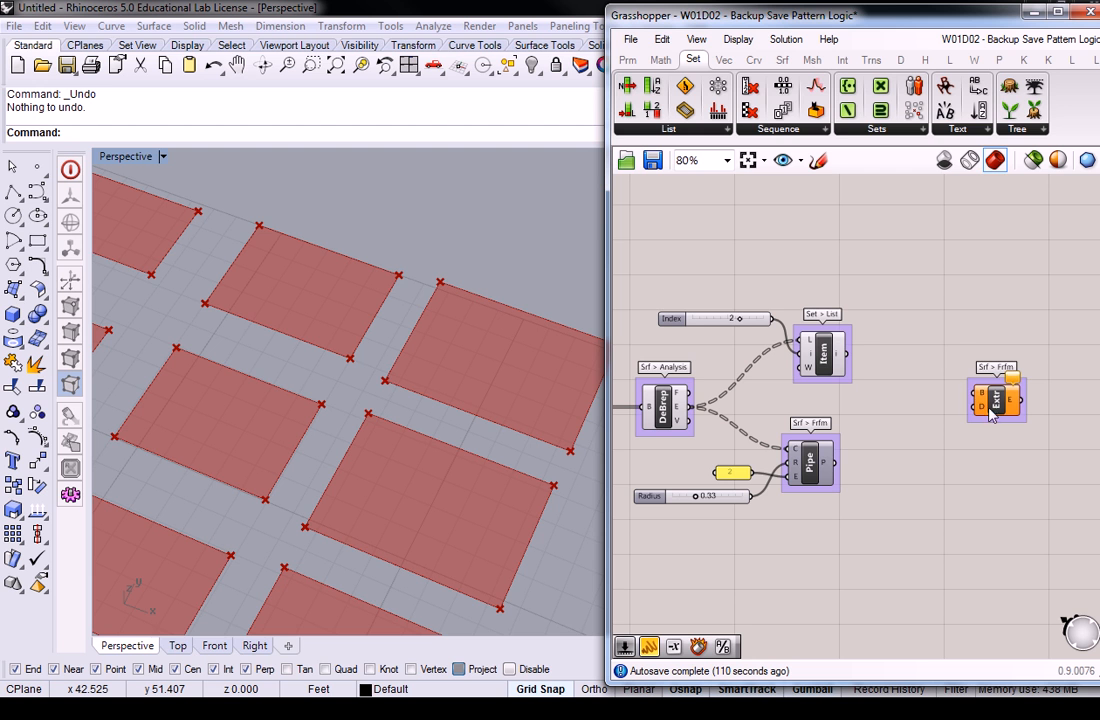
{"action": "left_click_drag", "start_coordinate": [992, 403], "coordinate": [976, 393]}
{"action": "left_click_drag", "start_coordinate": [847, 353], "coordinate": [975, 378]}
{"action": "right_click_drag", "start_coordinate": [975, 378], "coordinate": [949, 388]}
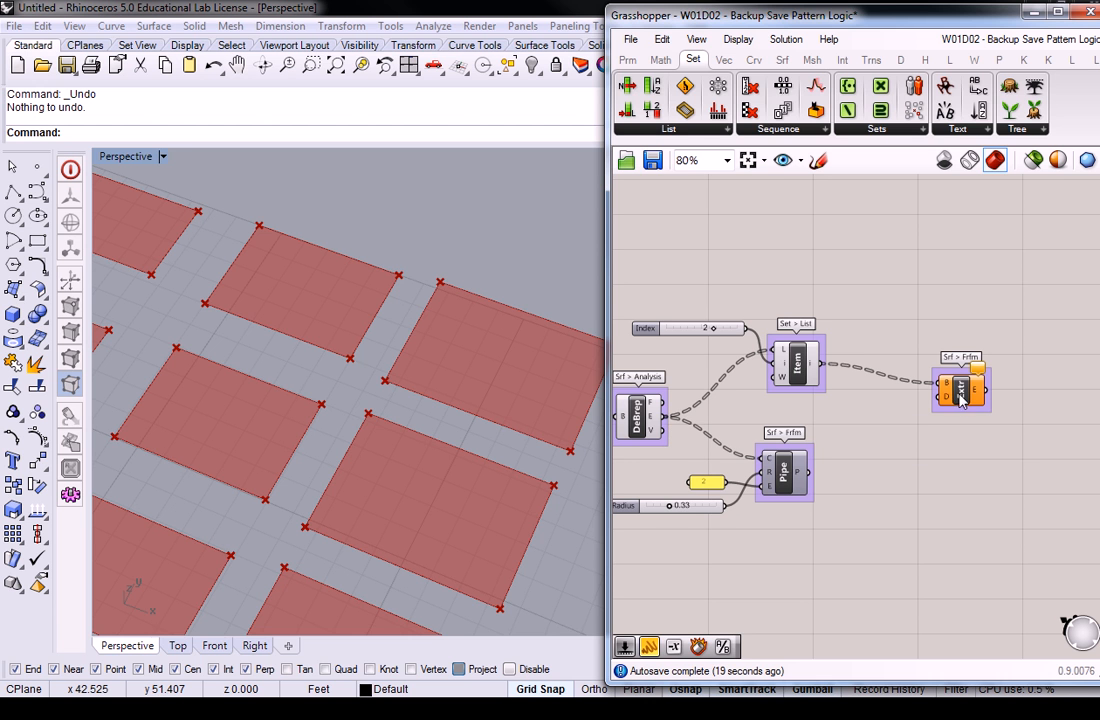
Look through the vector components, including Unit Z, and examine the rectangle grid against the world axes from low and high angles.
{"action": "left_click", "coordinate": [726, 61]}
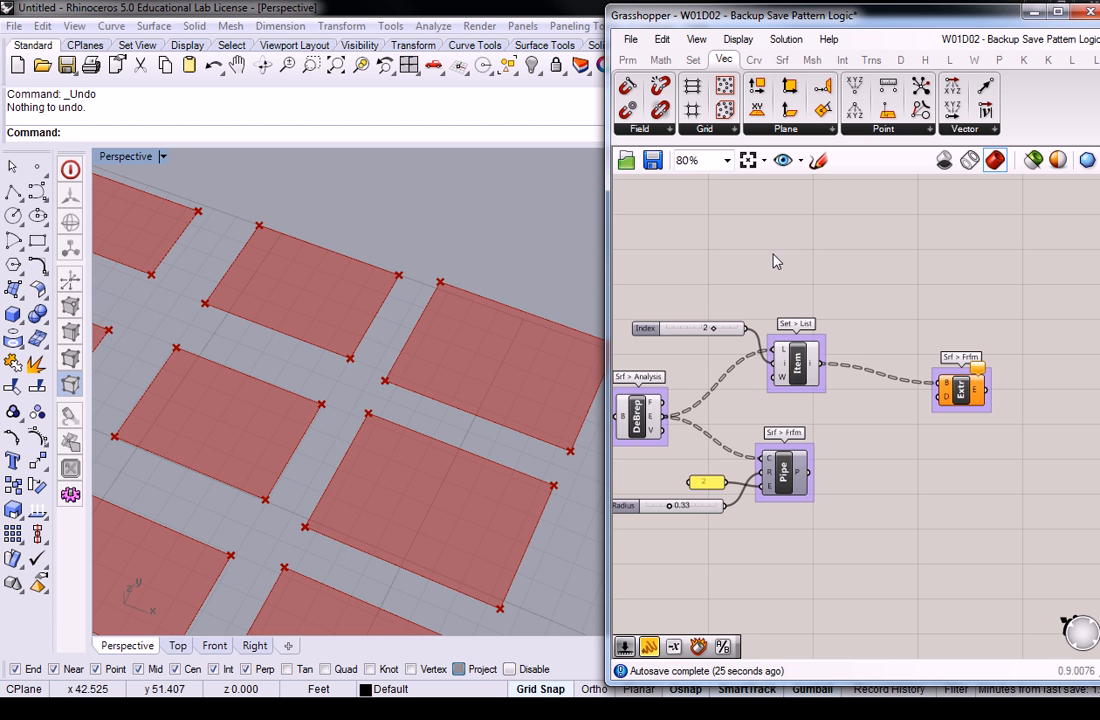
{"action": "left_click", "coordinate": [983, 136]}
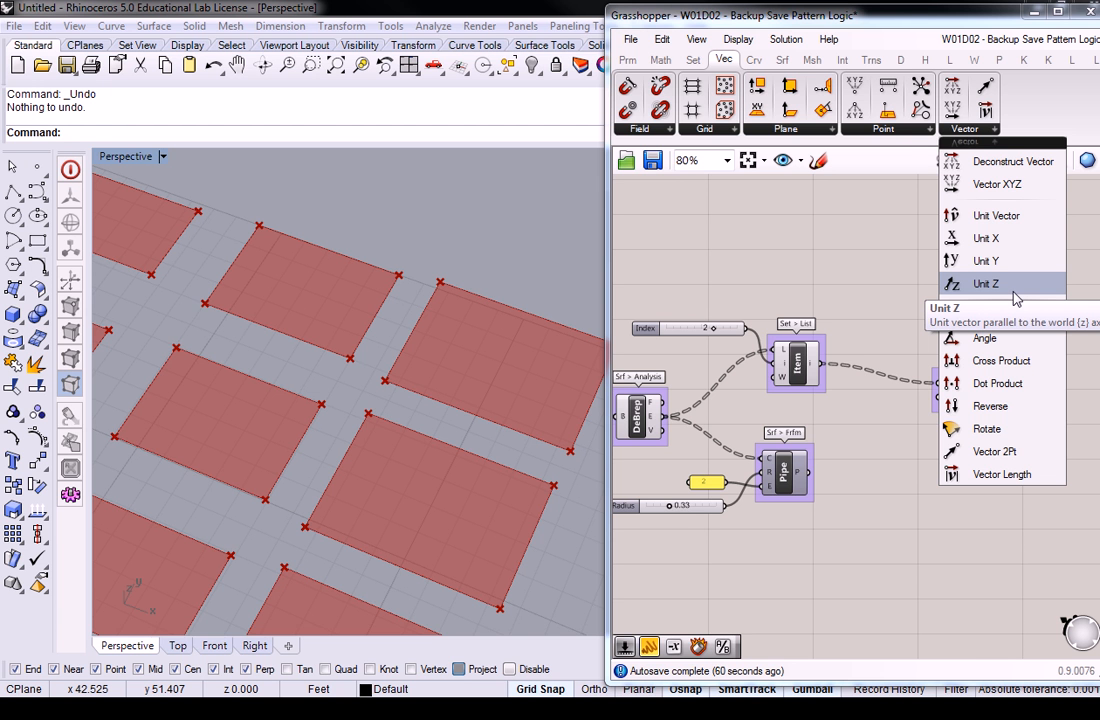
{"action": "right_click_drag", "start_coordinate": [479, 442], "coordinate": [374, 345]}
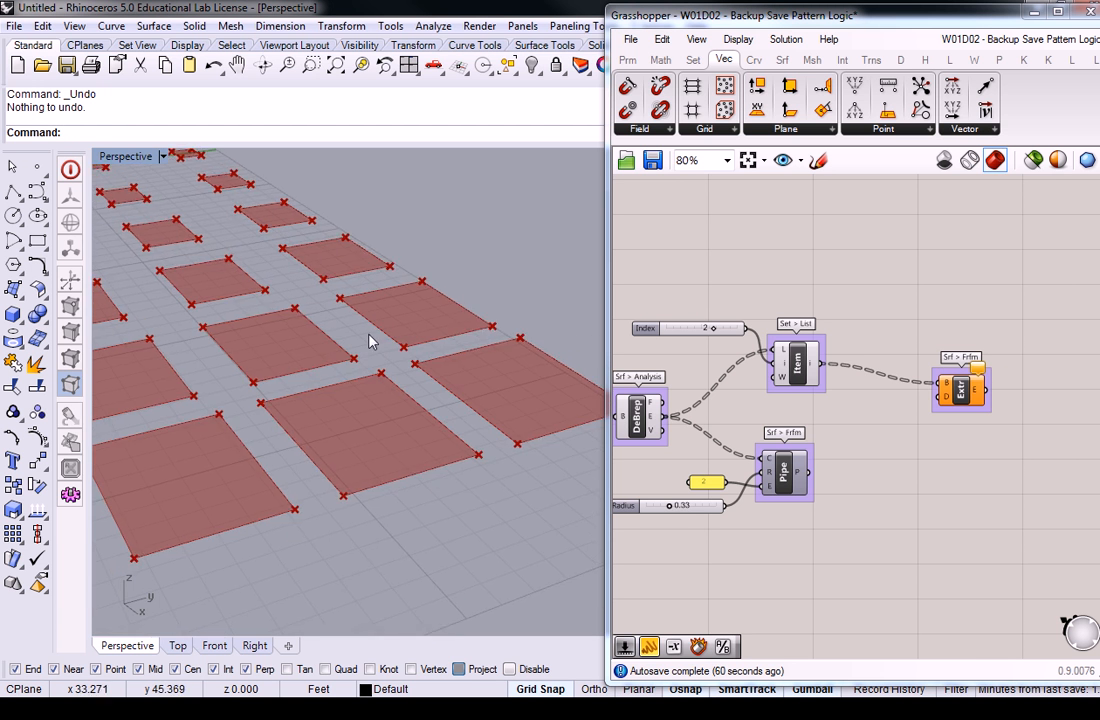
{"action": "scroll", "coordinate": [360, 360], "scroll_direction": "down", "scroll_amount": 5}
{"action": "right_click_drag", "start_coordinate": [337, 388], "coordinate": [397, 492]}
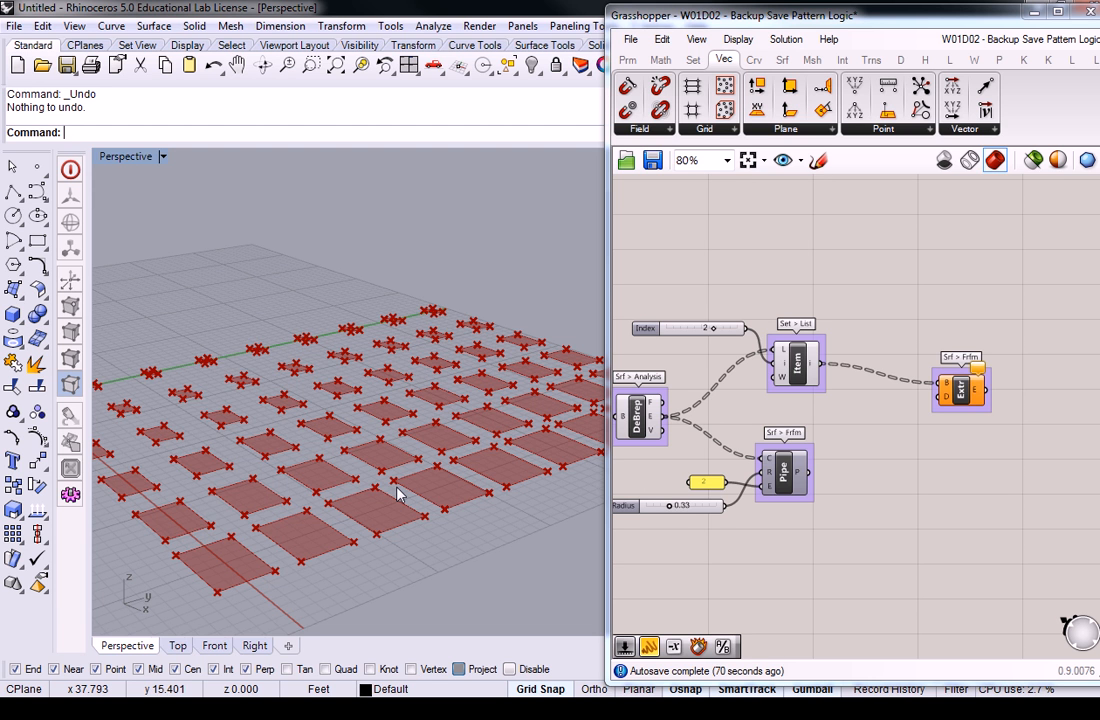
{"action": "right_click_drag", "start_coordinate": [528, 392], "coordinate": [437, 398], "text": "shift"}
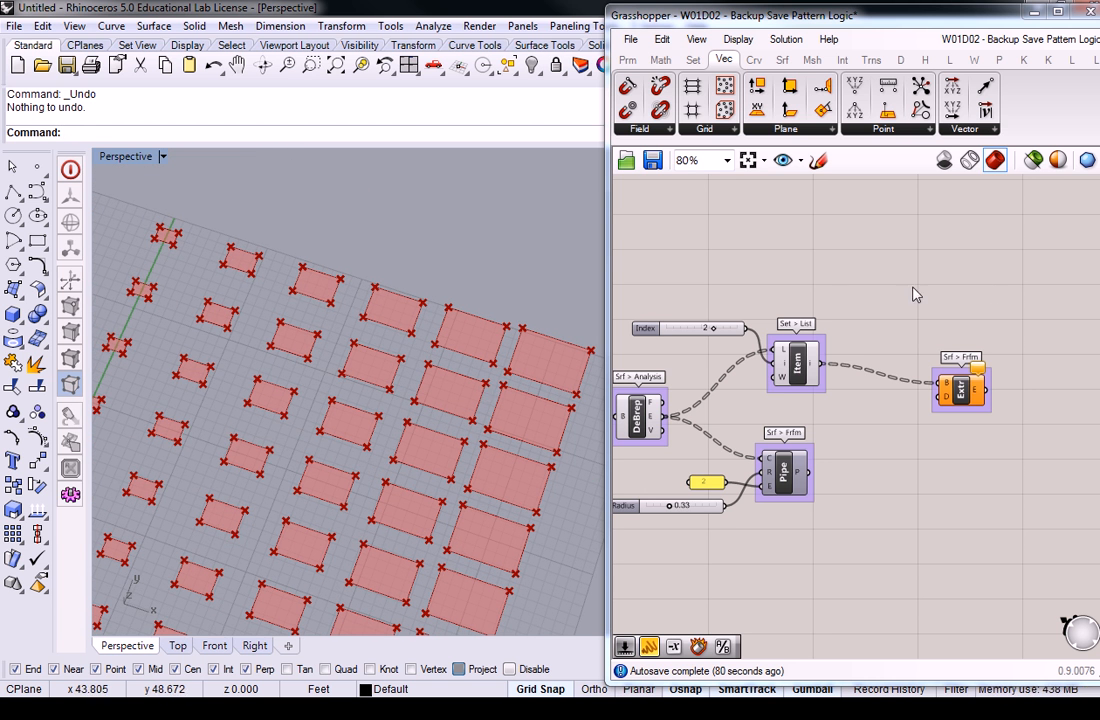
Add a Unit Z vector component and position it below the wire feeding Extrude, moving Extrude farther from List Item to make room.
{"action": "right_click_drag", "start_coordinate": [926, 308], "coordinate": [908, 305]}
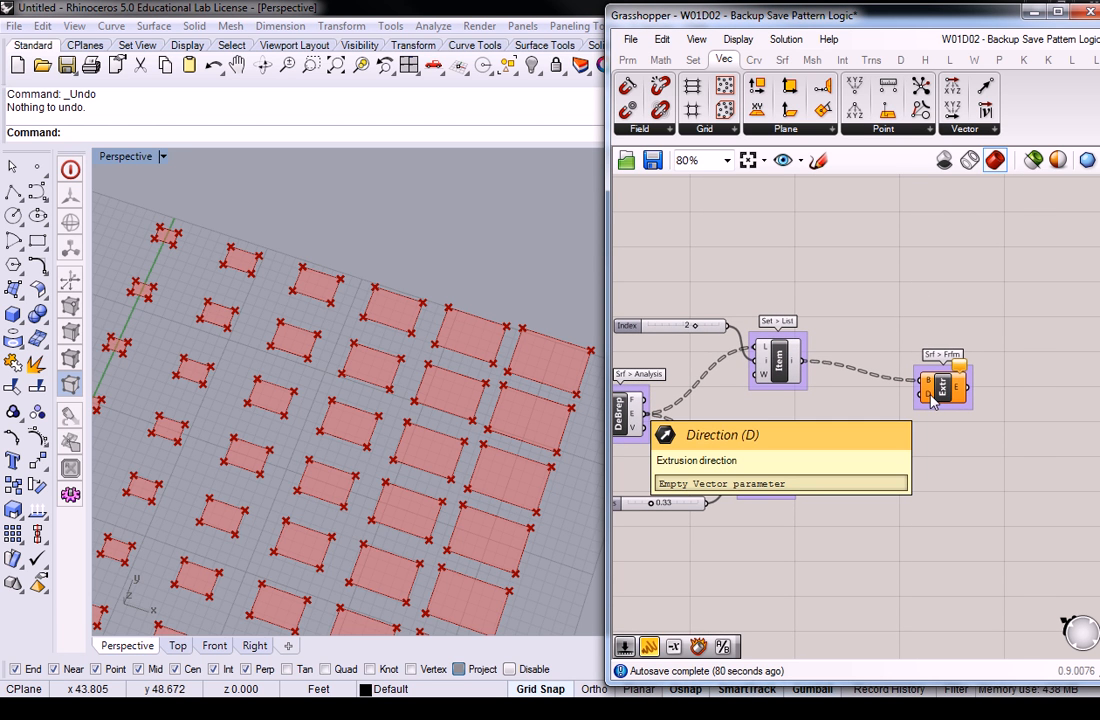
{"action": "left_click", "coordinate": [982, 130]}
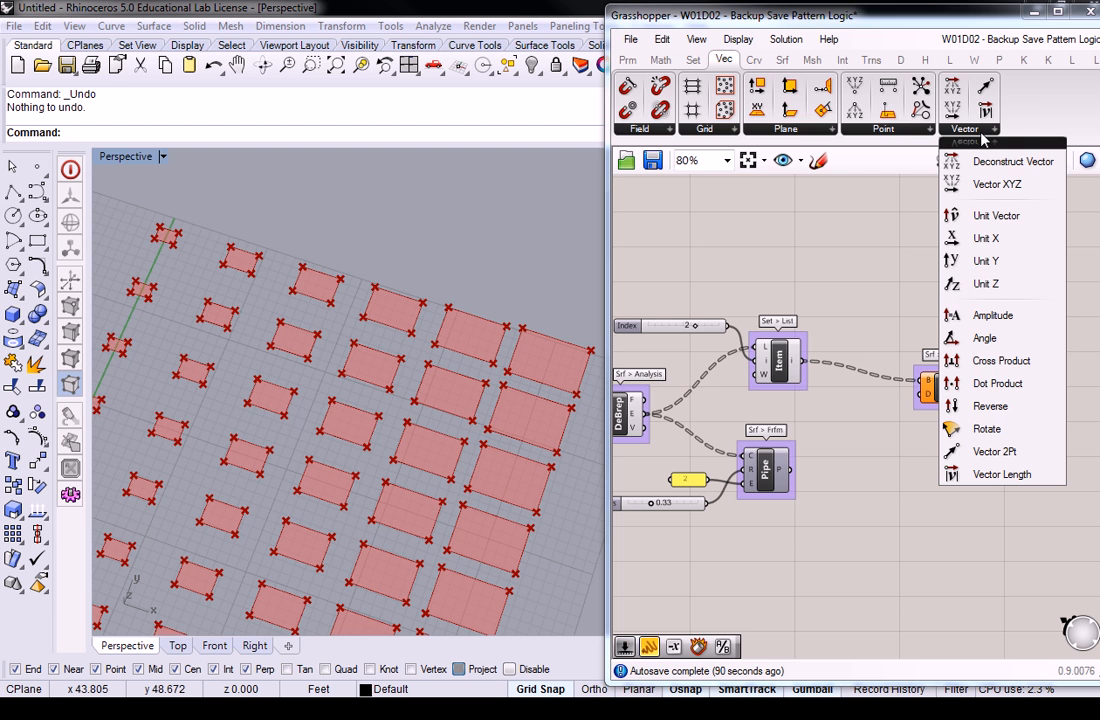
{"action": "left_click", "coordinate": [984, 284]}
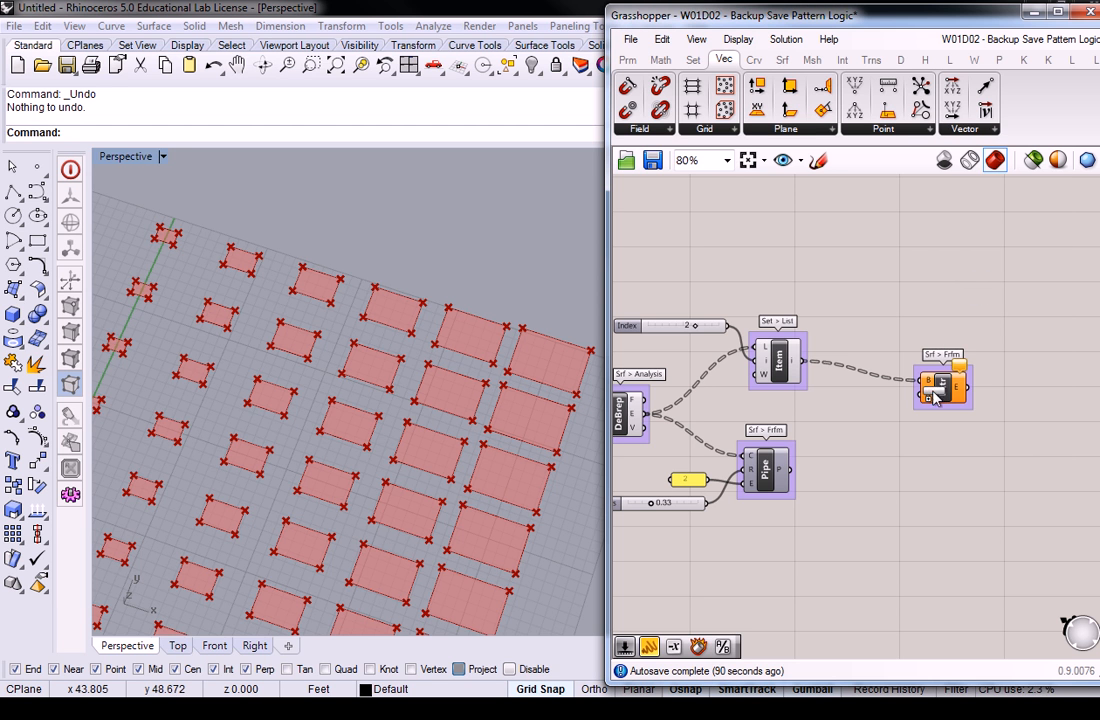
{"action": "left_click", "coordinate": [913, 426]}
{"action": "left_click_drag", "start_coordinate": [935, 410], "coordinate": [1011, 389]}
{"action": "left_click_drag", "start_coordinate": [914, 431], "coordinate": [950, 410]}
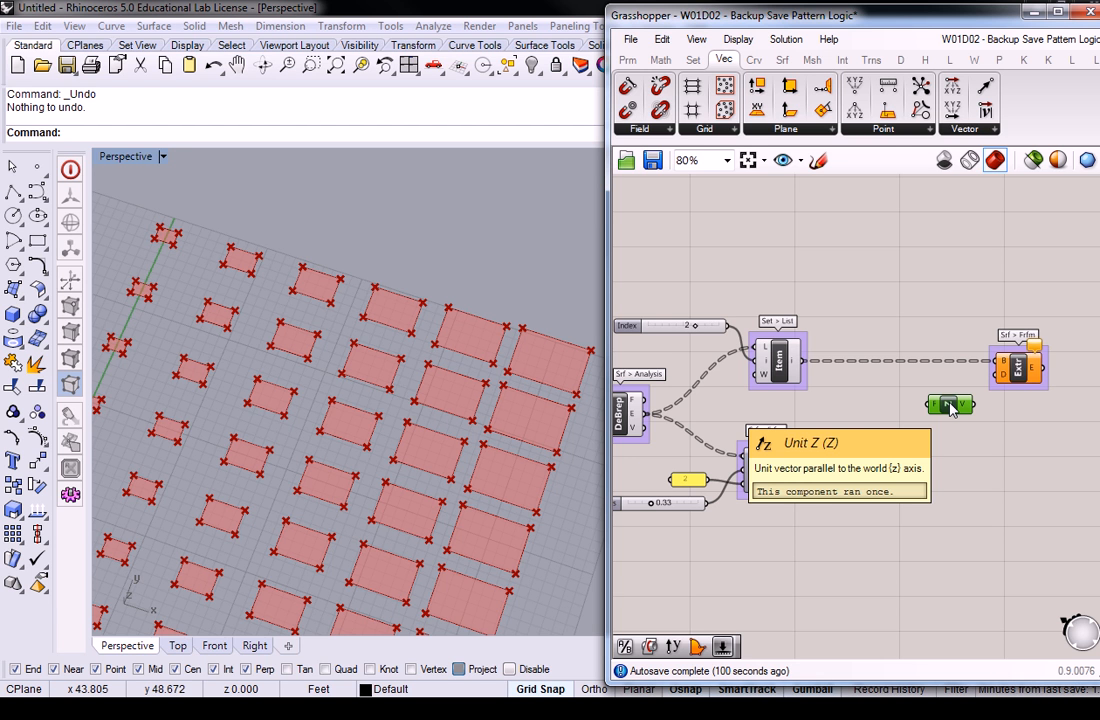
Add a number slider ranging from 0 to 10, connect it to Unit Z's Factor input and set it to 7.
{"action": "scroll", "coordinate": [950, 410], "scroll_direction": "up", "scroll_amount": 3}
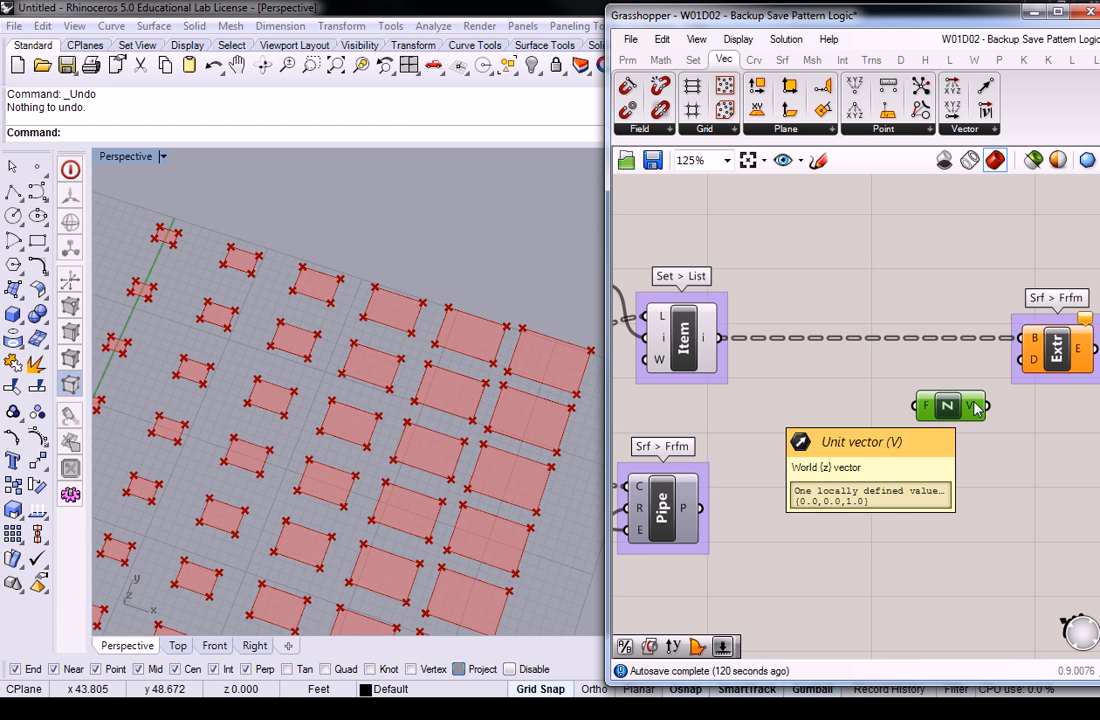
{"action": "double_click", "coordinate": [797, 419]}
{"action": "type", "text": "0<10"}
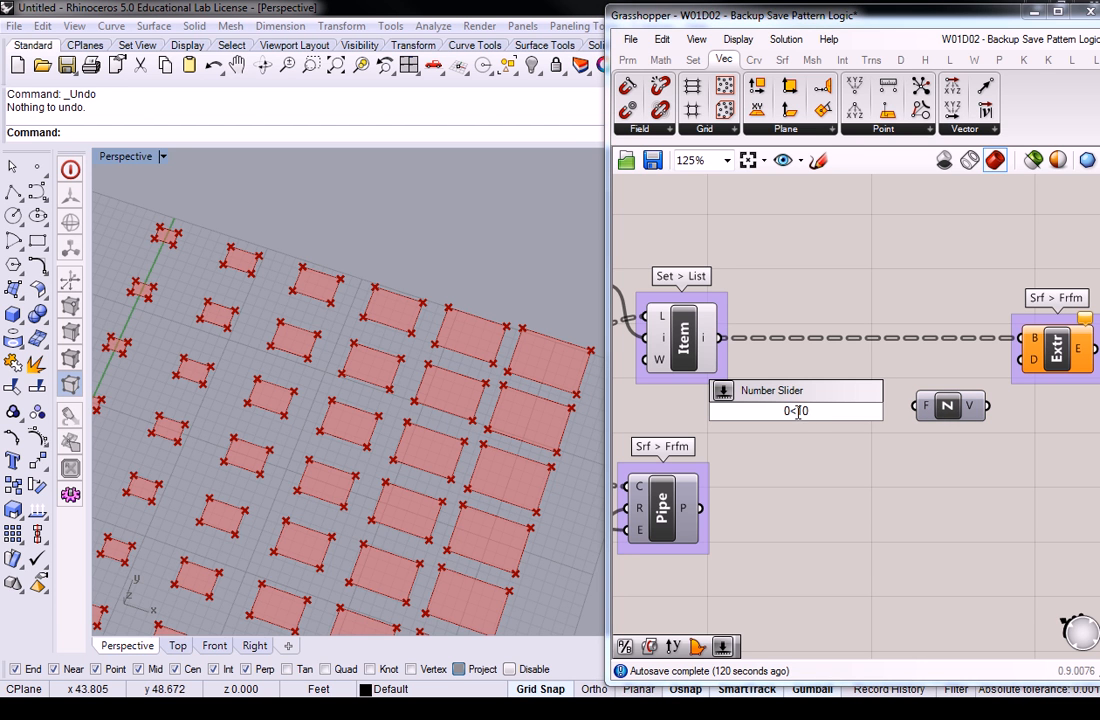
{"action": "key", "text": "Return"}
{"action": "right_click_drag", "start_coordinate": [928, 418], "coordinate": [875, 428]}
{"action": "left_click_drag", "start_coordinate": [875, 427], "coordinate": [853, 421]}
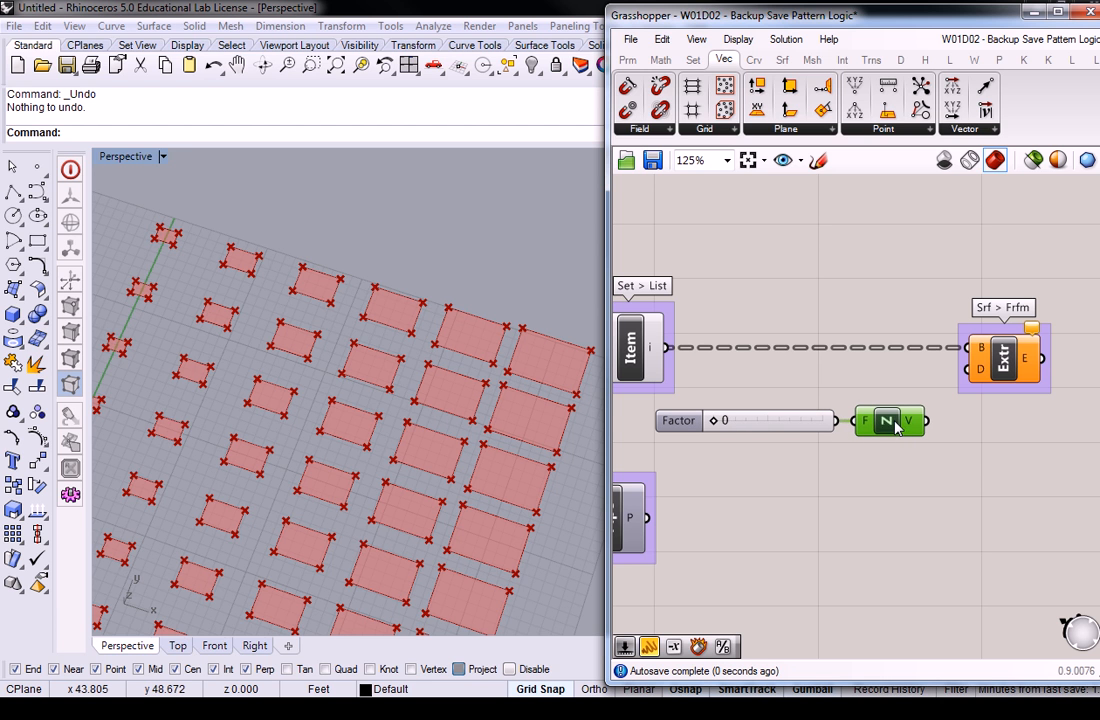
{"action": "mouse_move", "coordinate": [869, 428]}
{"action": "left_click_drag", "start_coordinate": [713, 420], "coordinate": [790, 420]}
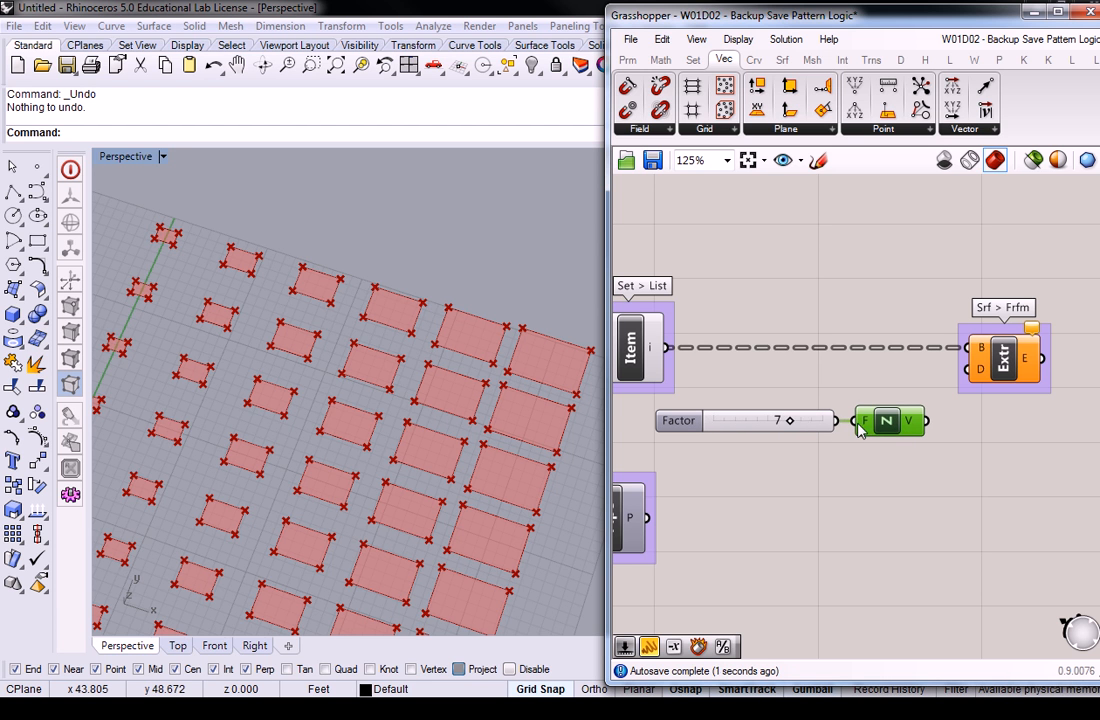
{"action": "mouse_move", "coordinate": [868, 425]}
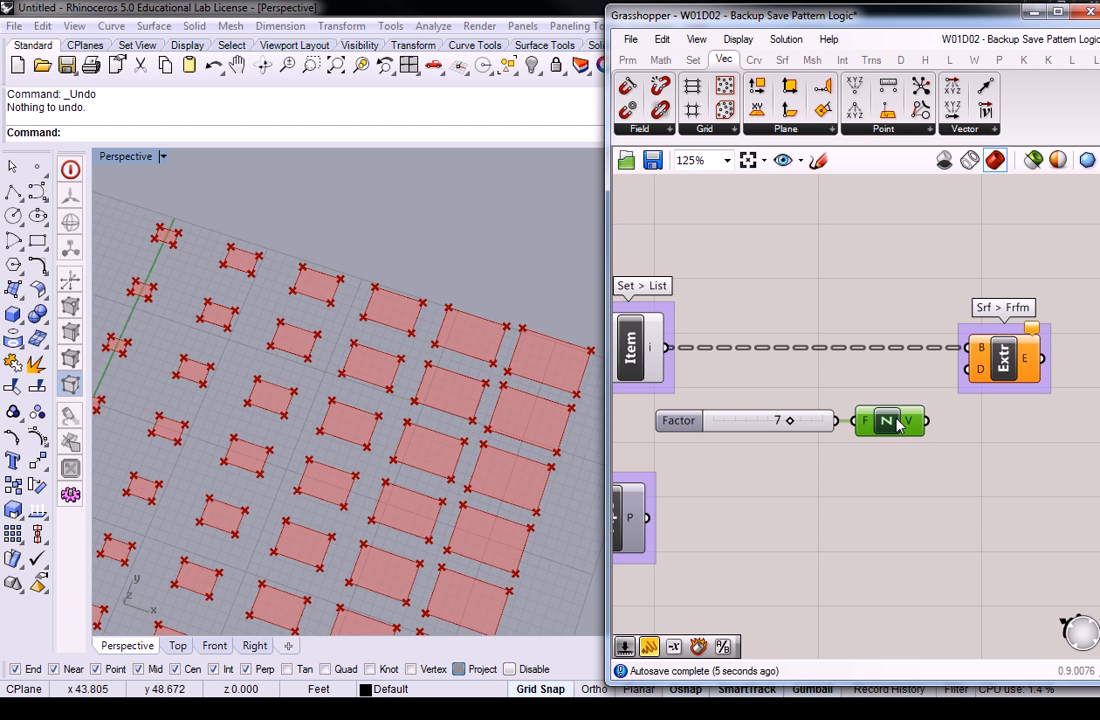
Connect Unit Z's vector output to Extrude's Direction input and view the extruded edges from a lower angle.
{"action": "mouse_move", "coordinate": [911, 424]}
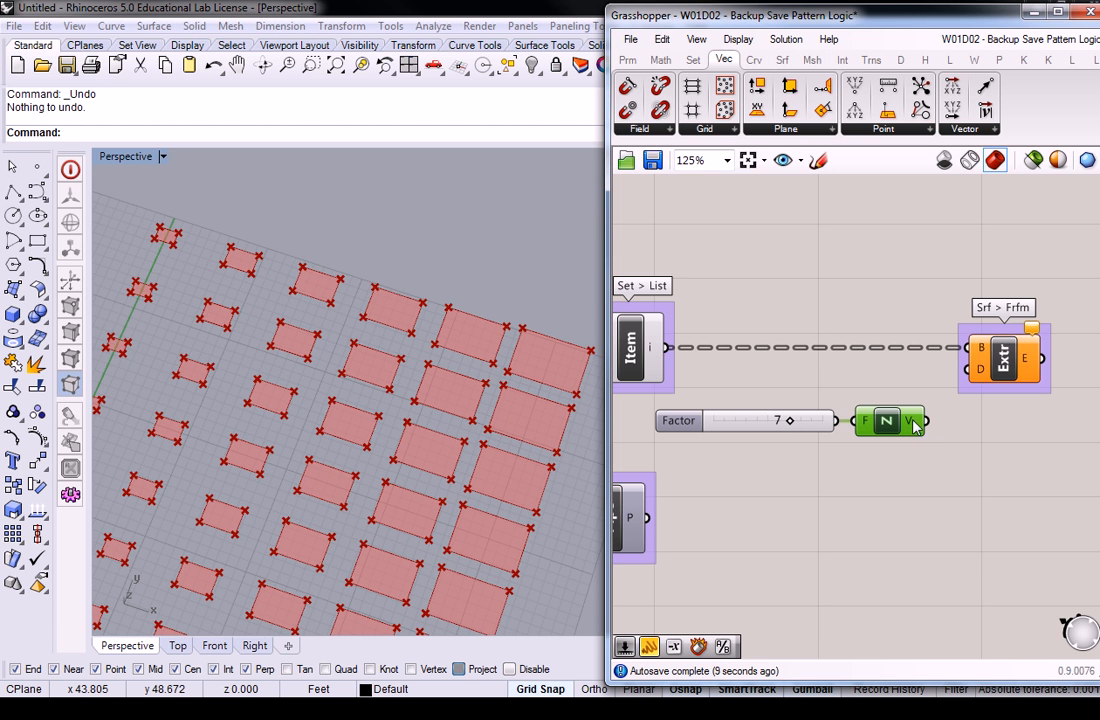
{"action": "left_click_drag", "start_coordinate": [912, 423], "coordinate": [970, 370]}
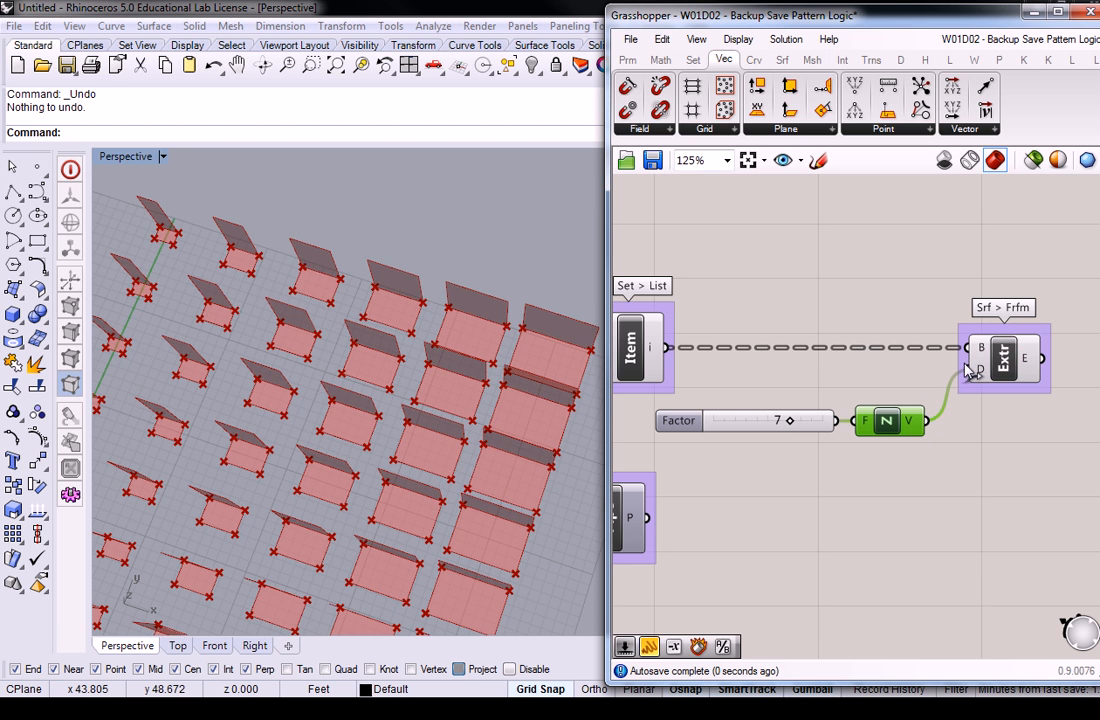
{"action": "right_click_drag", "start_coordinate": [385, 320], "coordinate": [455, 410]}
Lower the extrusion Factor slider to 2 and view the shorter extruded edges on the large rectangles.
{"action": "left_click_drag", "start_coordinate": [783, 422], "coordinate": [746, 422]}
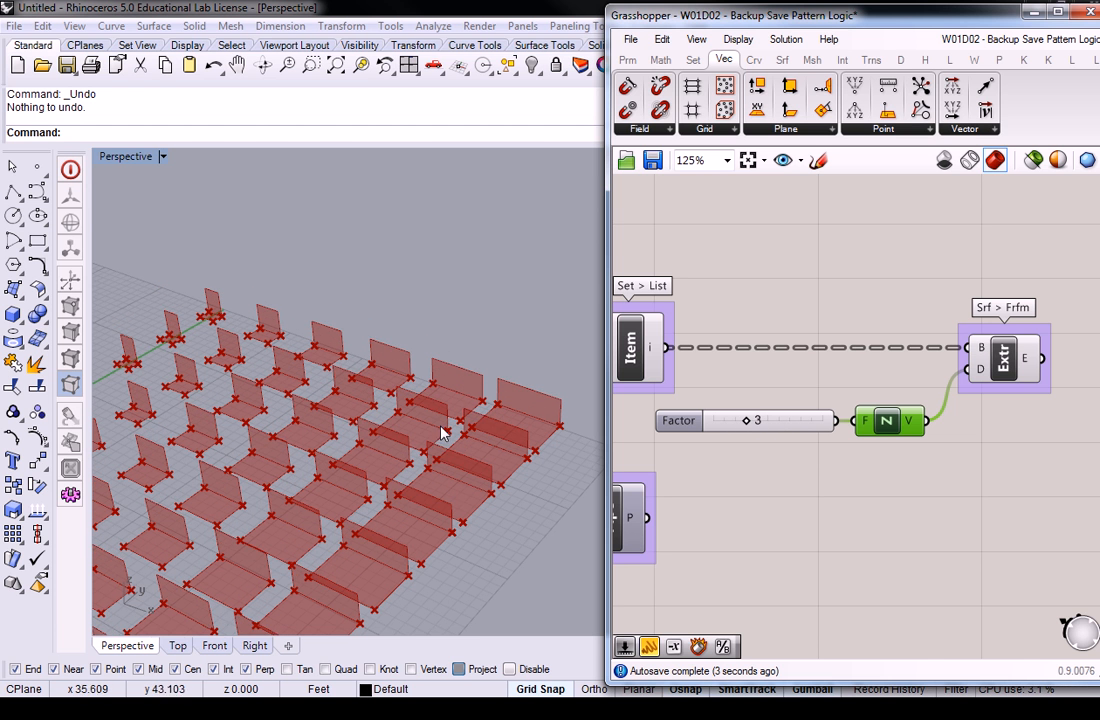
{"action": "right_click_drag", "start_coordinate": [439, 463], "coordinate": [435, 506], "text": "shift"}
{"action": "left_click_drag", "start_coordinate": [749, 422], "coordinate": [738, 425]}
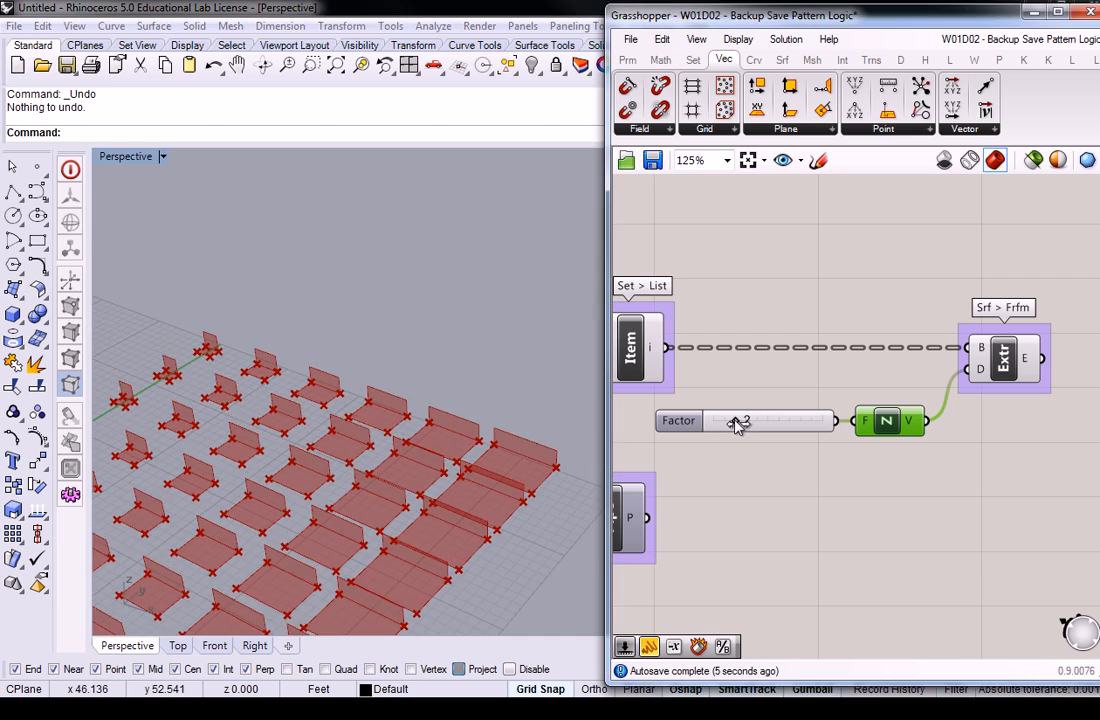
{"action": "right_click_drag", "start_coordinate": [405, 528], "coordinate": [469, 441]}
{"action": "scroll", "coordinate": [467, 371], "scroll_direction": "up", "scroll_amount": 6}
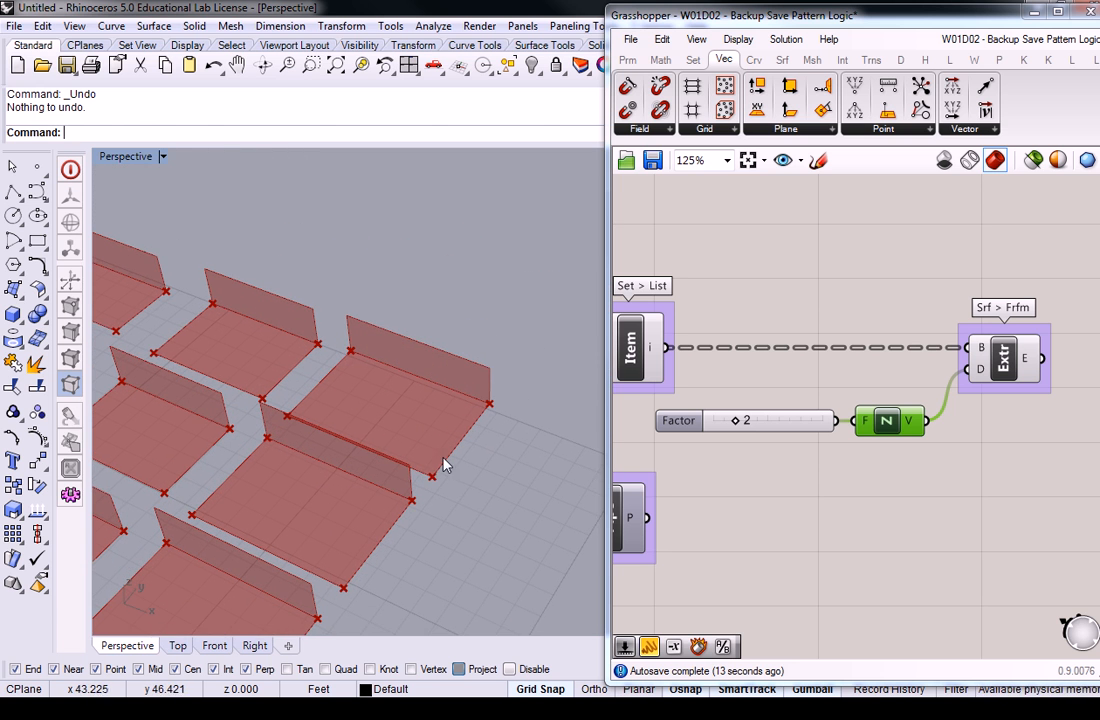
{"action": "left_click", "coordinate": [830, 312]}
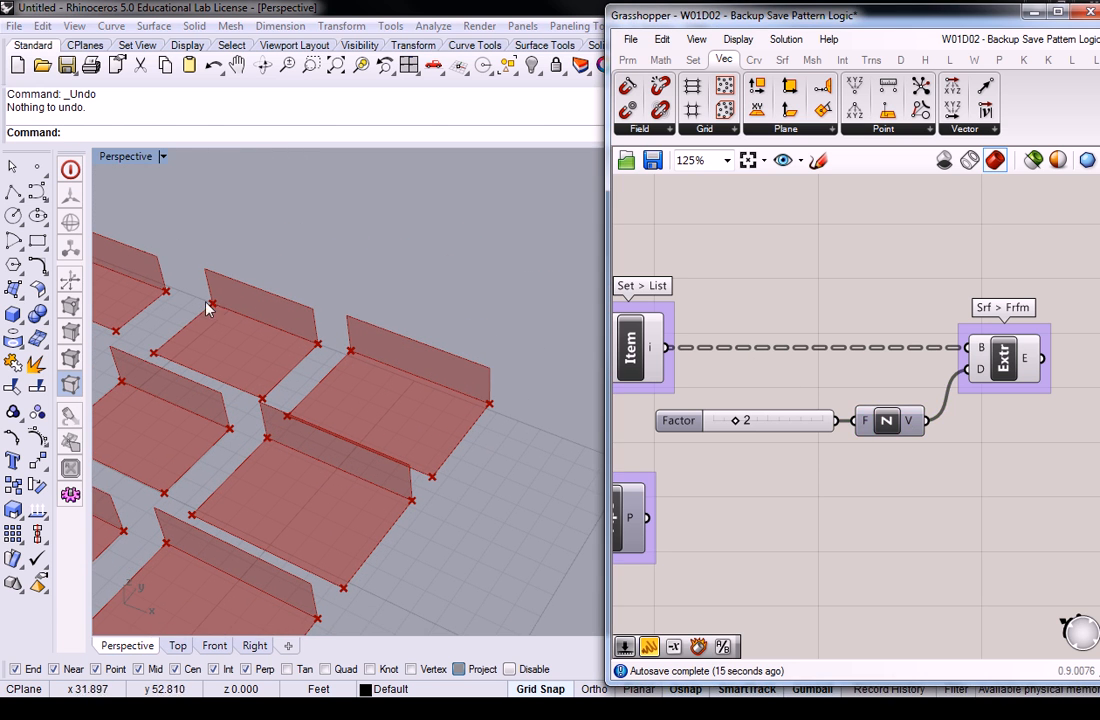
Turn on the preview of the Pipe component so the rectangle frames show alongside the extruded edges.
{"action": "scroll", "coordinate": [790, 300], "scroll_direction": "down", "scroll_amount": 3}
{"action": "scroll", "coordinate": [790, 300], "scroll_direction": "up", "scroll_amount": 2}
{"action": "right_click", "coordinate": [805, 386]}
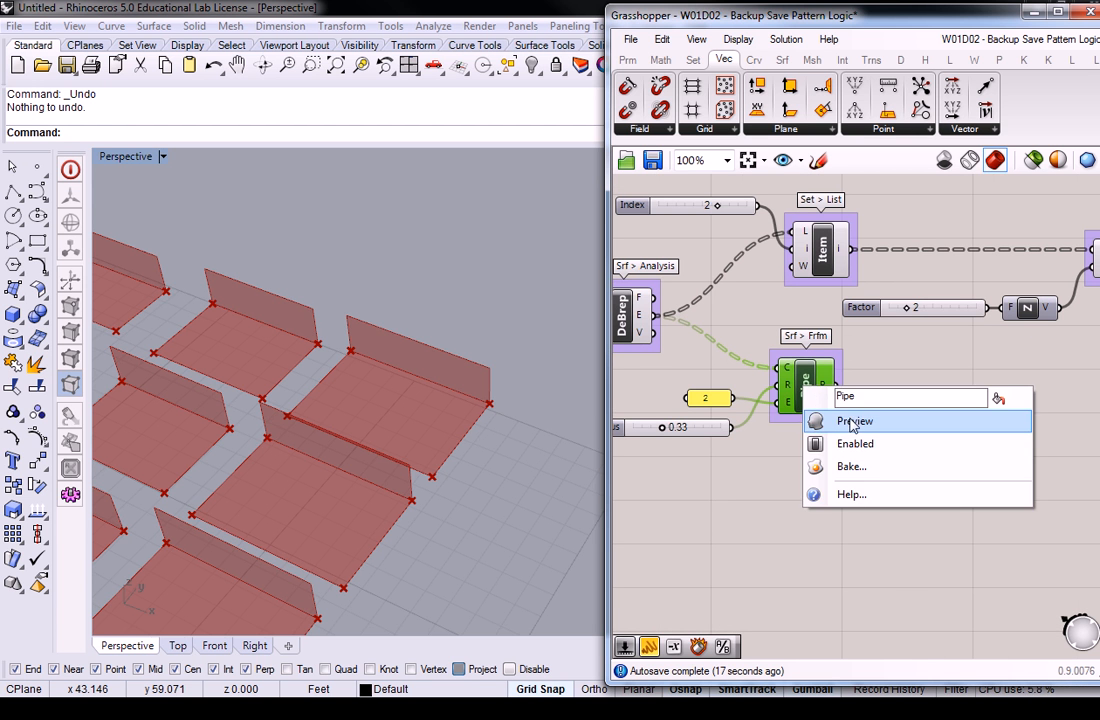
{"action": "left_click", "coordinate": [848, 422]}
{"action": "left_click", "coordinate": [740, 323]}
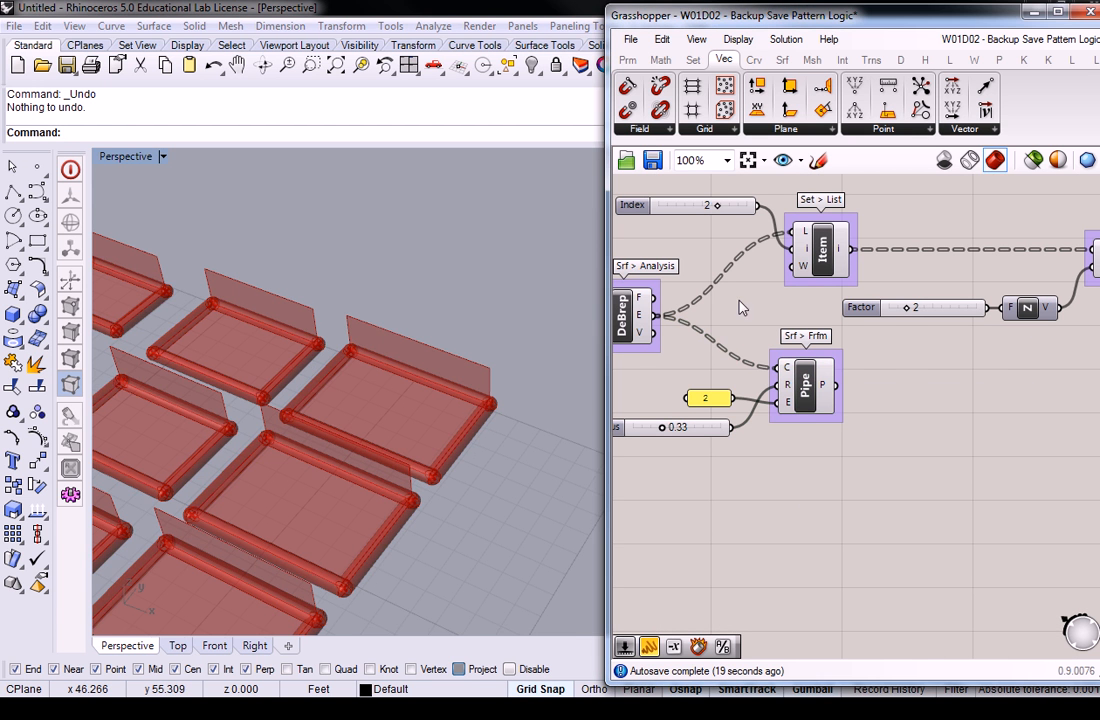
Examine the piped frames and extruded edges across the whole pattern, along with the List Item, Extrude and Pipe part of the definition.
{"action": "scroll", "coordinate": [495, 252], "scroll_direction": "down", "scroll_amount": 3}
{"action": "scroll", "coordinate": [495, 252], "scroll_direction": "up", "scroll_amount": 4}
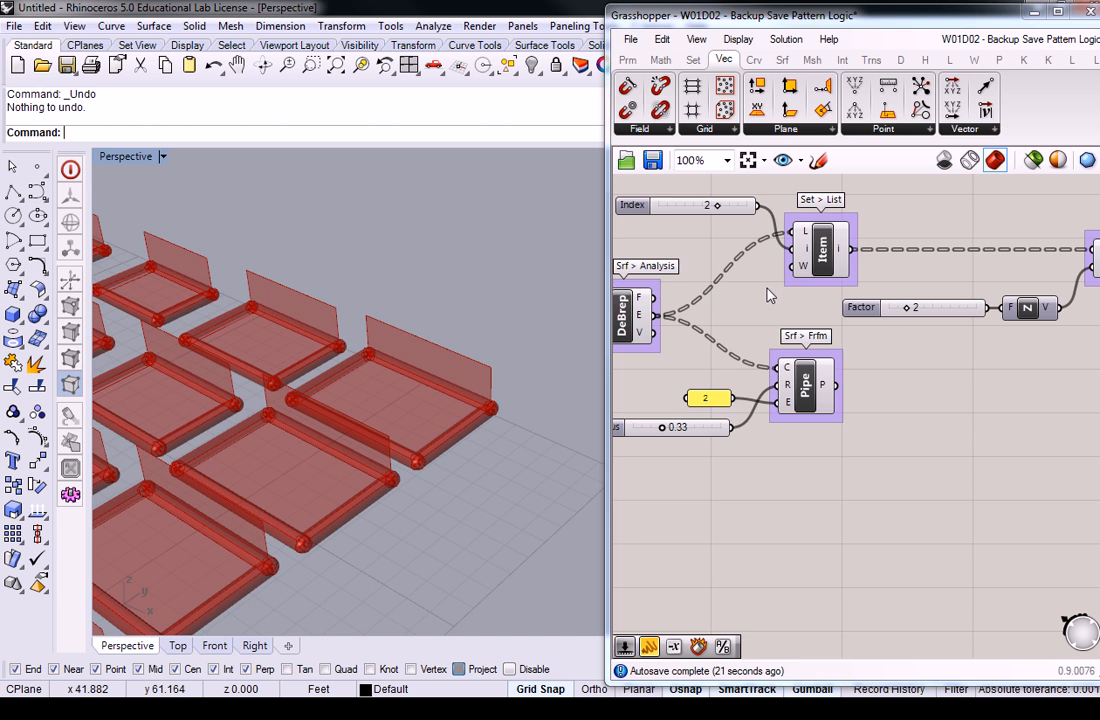
{"action": "scroll", "coordinate": [768, 295], "scroll_direction": "down", "scroll_amount": 4}
{"action": "scroll", "coordinate": [842, 353], "scroll_direction": "up", "scroll_amount": 2}
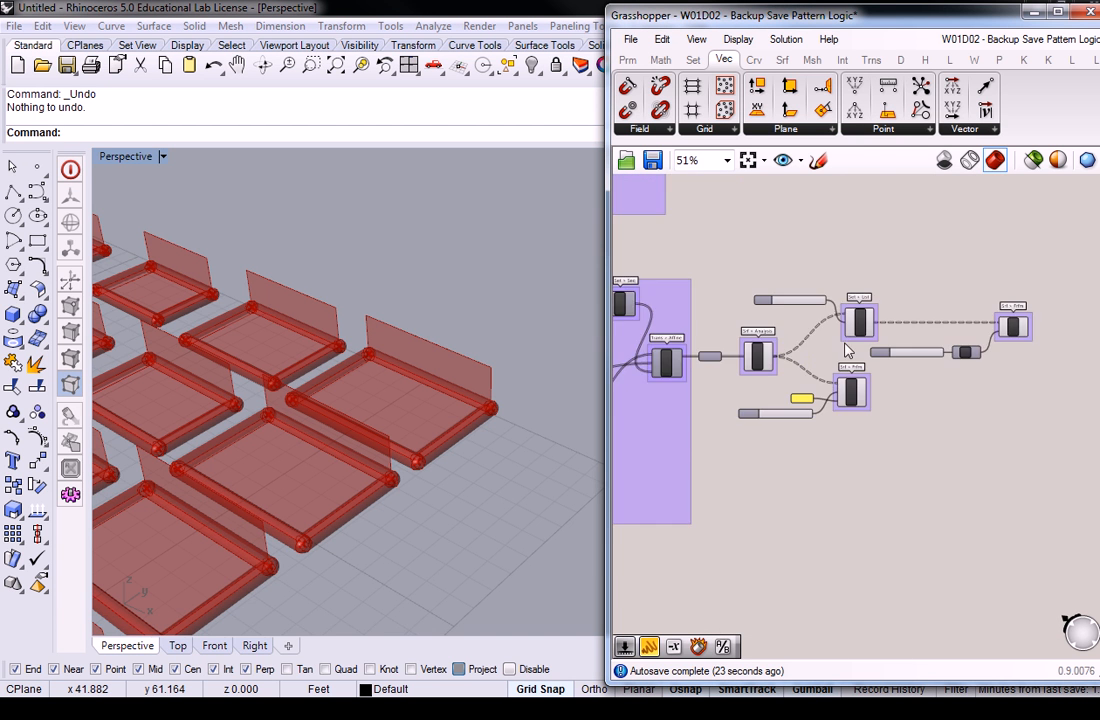
{"action": "scroll", "coordinate": [842, 353], "scroll_direction": "up", "scroll_amount": 3}
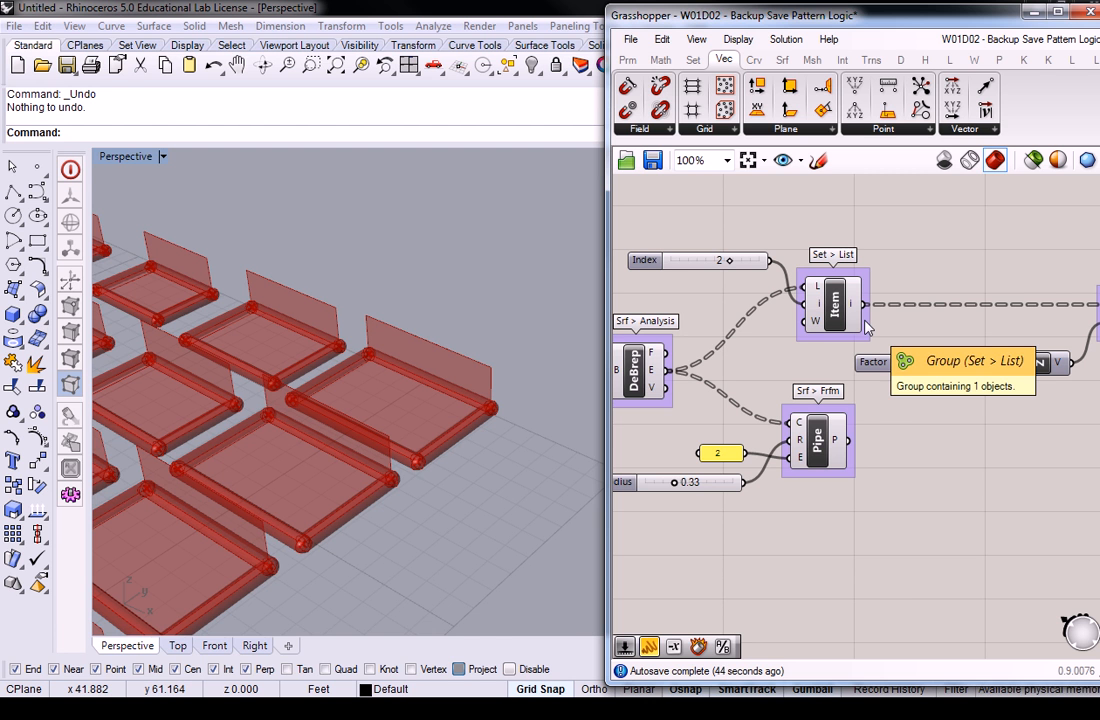
{"action": "scroll", "coordinate": [300, 240], "scroll_direction": "down", "scroll_amount": 5}
{"action": "scroll", "coordinate": [388, 308], "scroll_direction": "down", "scroll_amount": 5}
{"action": "right_click_drag", "start_coordinate": [322, 300], "coordinate": [345, 420]}
{"action": "scroll", "coordinate": [300, 498], "scroll_direction": "up", "scroll_amount": 4}
{"action": "right_click_drag", "start_coordinate": [310, 495], "coordinate": [386, 405]}
{"action": "scroll", "coordinate": [303, 388], "scroll_direction": "up", "scroll_amount": 5}
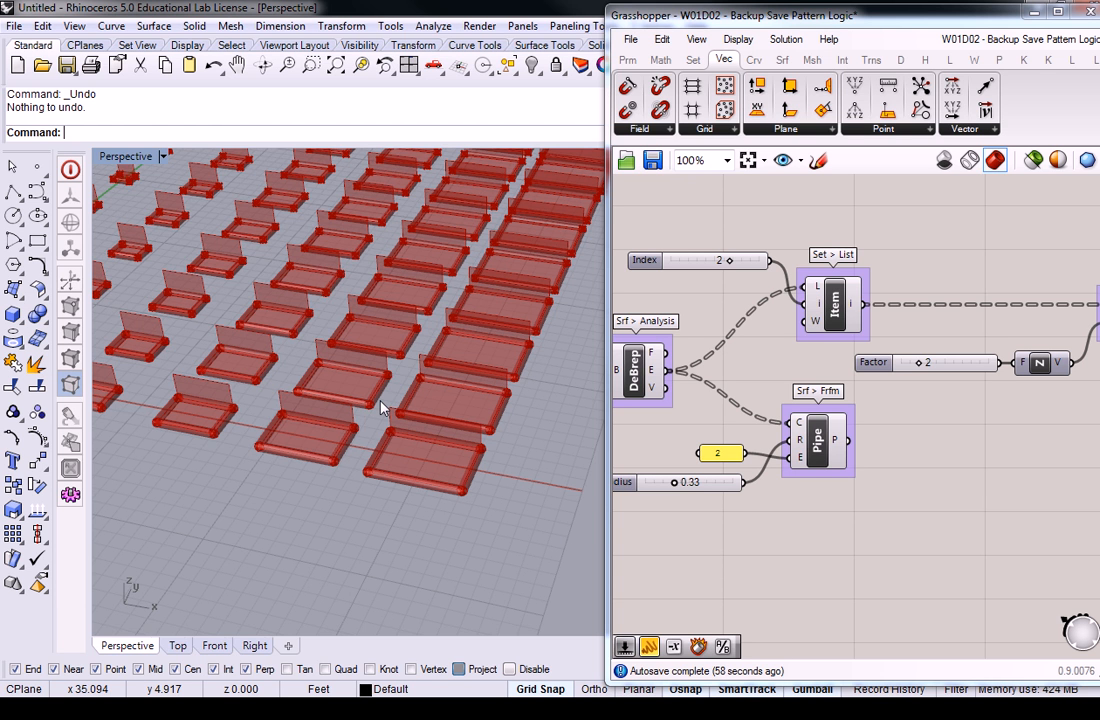
Turn on the preview of the RecGrid component and view its grid cells behind the rectangle pattern.
{"action": "right_click_drag", "start_coordinate": [773, 360], "coordinate": [1065, 388]}
{"action": "right_click_drag", "start_coordinate": [680, 382], "coordinate": [1030, 394]}
{"action": "right_click", "coordinate": [671, 492]}
{"action": "left_click", "coordinate": [692, 524]}
{"action": "right_click_drag", "start_coordinate": [410, 322], "coordinate": [420, 275]}
{"action": "scroll", "coordinate": [423, 290], "scroll_direction": "up", "scroll_amount": 7}
{"action": "scroll", "coordinate": [420, 306], "scroll_direction": "down", "scroll_amount": 6}
{"action": "scroll", "coordinate": [422, 282], "scroll_direction": "down", "scroll_amount": 4}
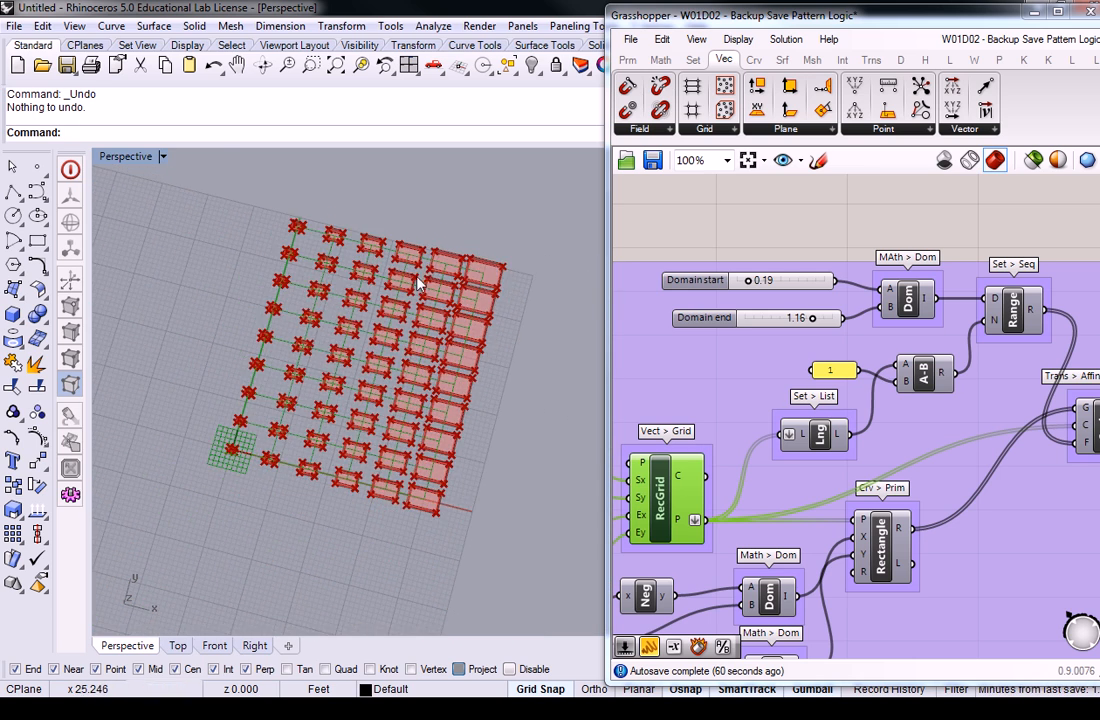
{"action": "scroll", "coordinate": [385, 295], "scroll_direction": "up", "scroll_amount": 2}
{"action": "left_click", "coordinate": [770, 244]}
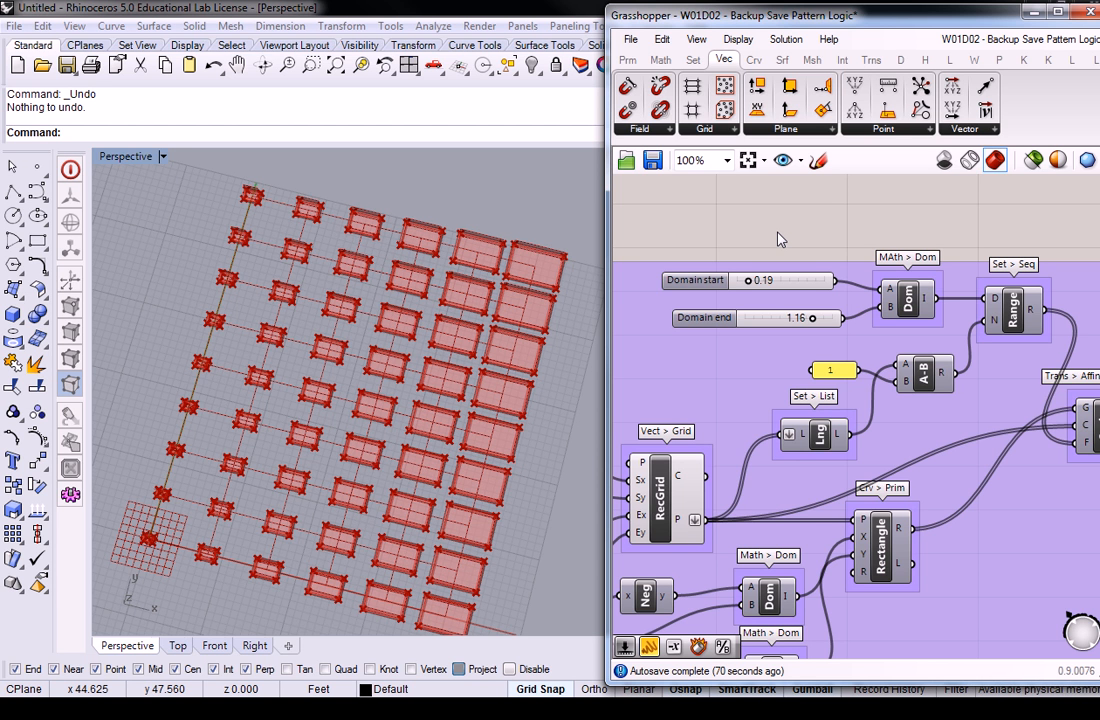
Flatten the C (cells) output of the RecGrid component.
{"action": "scroll", "coordinate": [780, 240], "scroll_direction": "down", "scroll_amount": 2}
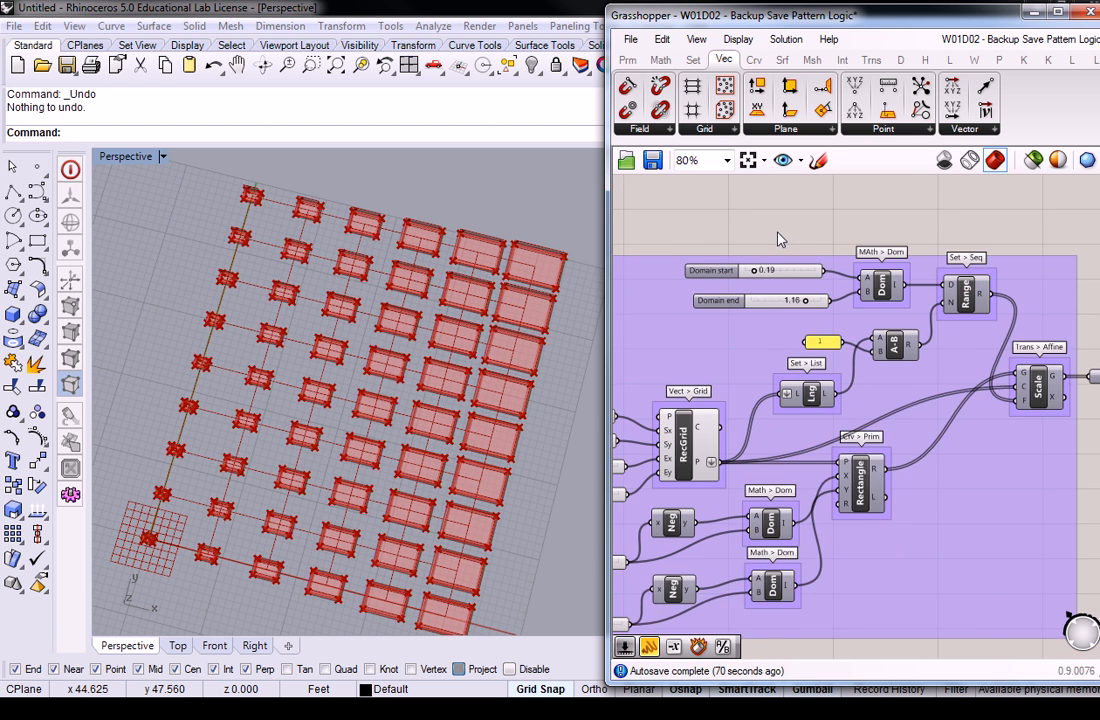
{"action": "right_click_drag", "start_coordinate": [795, 316], "coordinate": [845, 331]}
{"action": "mouse_move", "coordinate": [755, 485]}
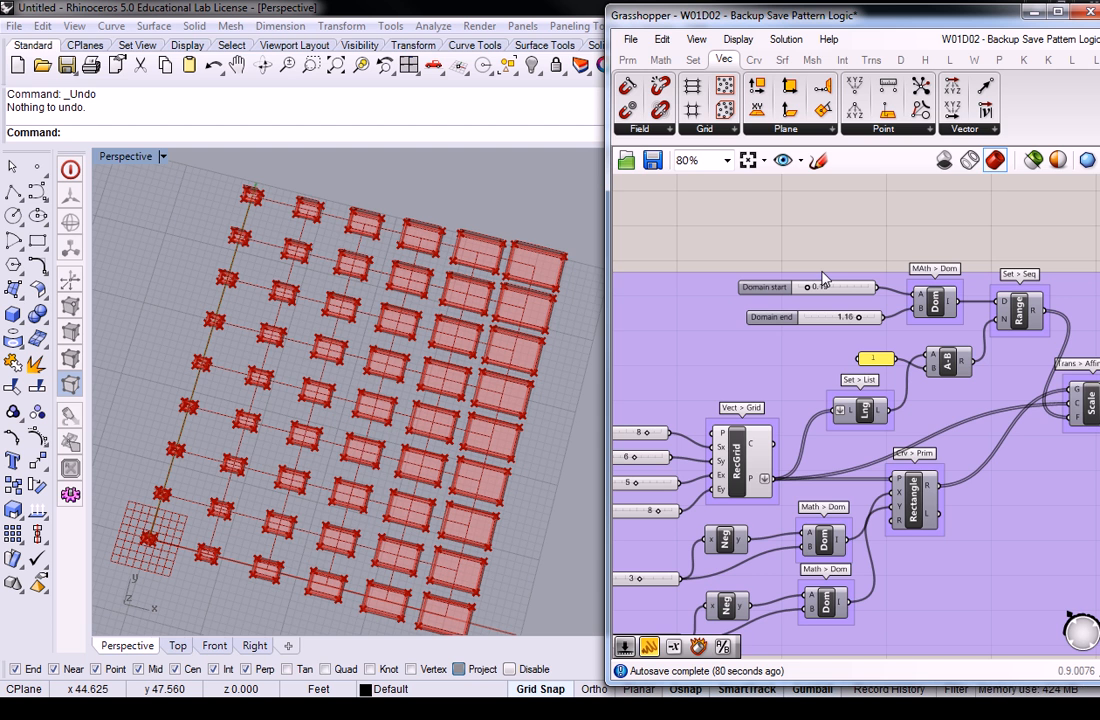
{"action": "right_click", "coordinate": [763, 448]}
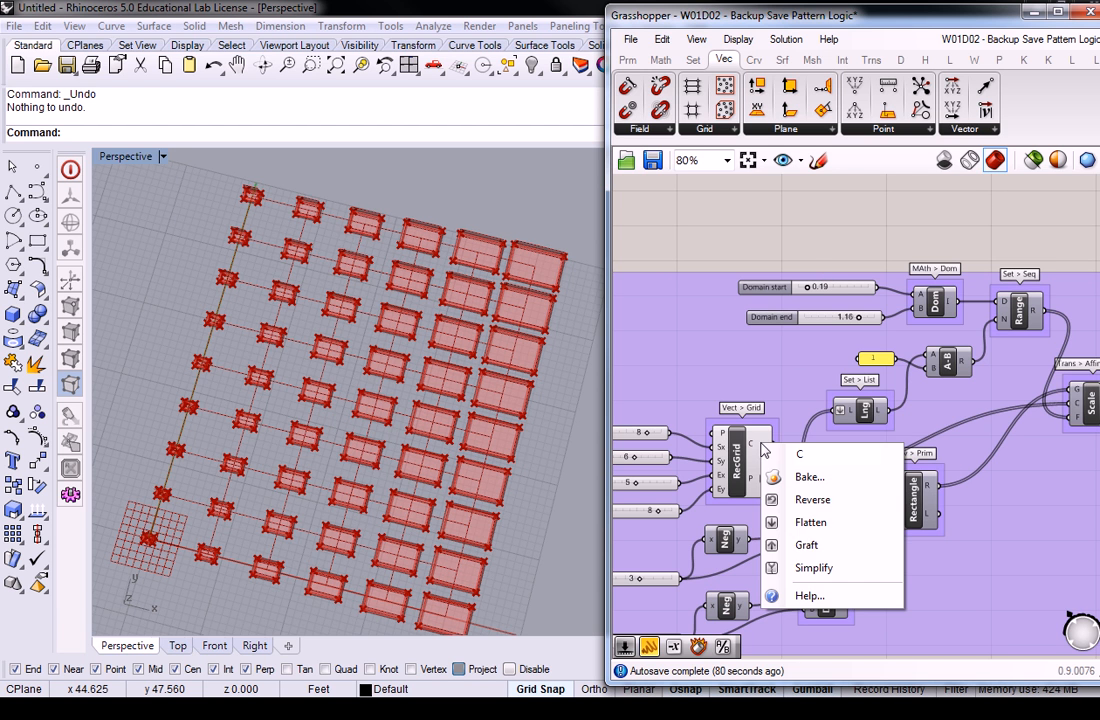
{"action": "key", "text": "Escape"}
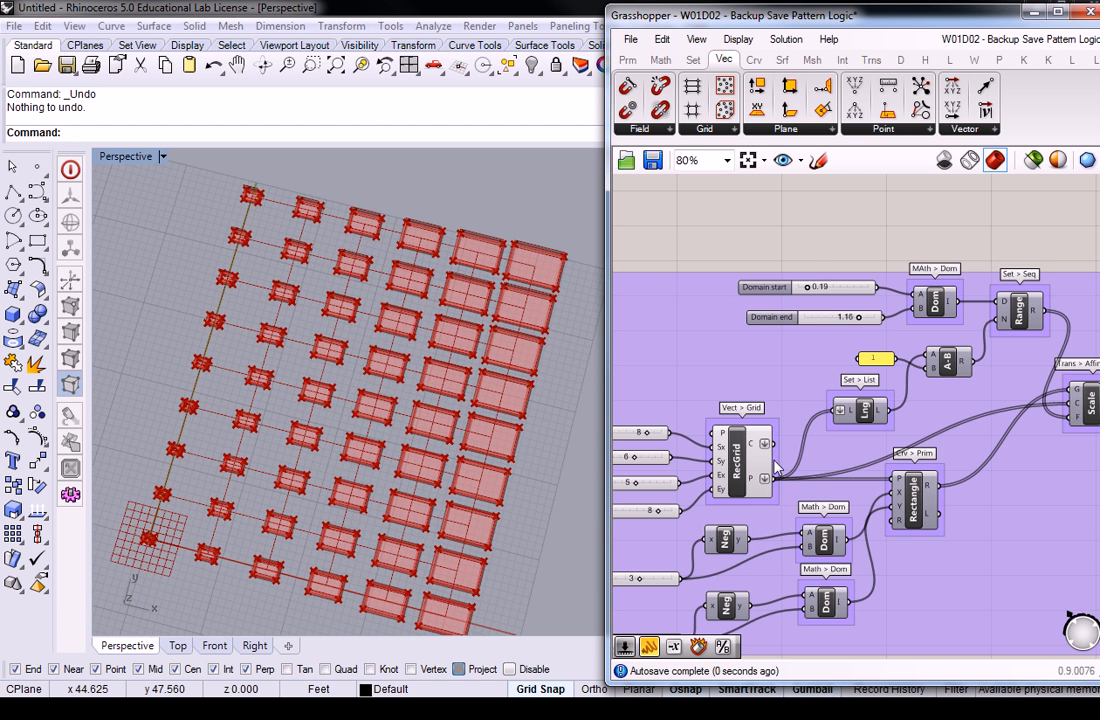
{"action": "right_click_drag", "start_coordinate": [779, 449], "coordinate": [755, 461]}
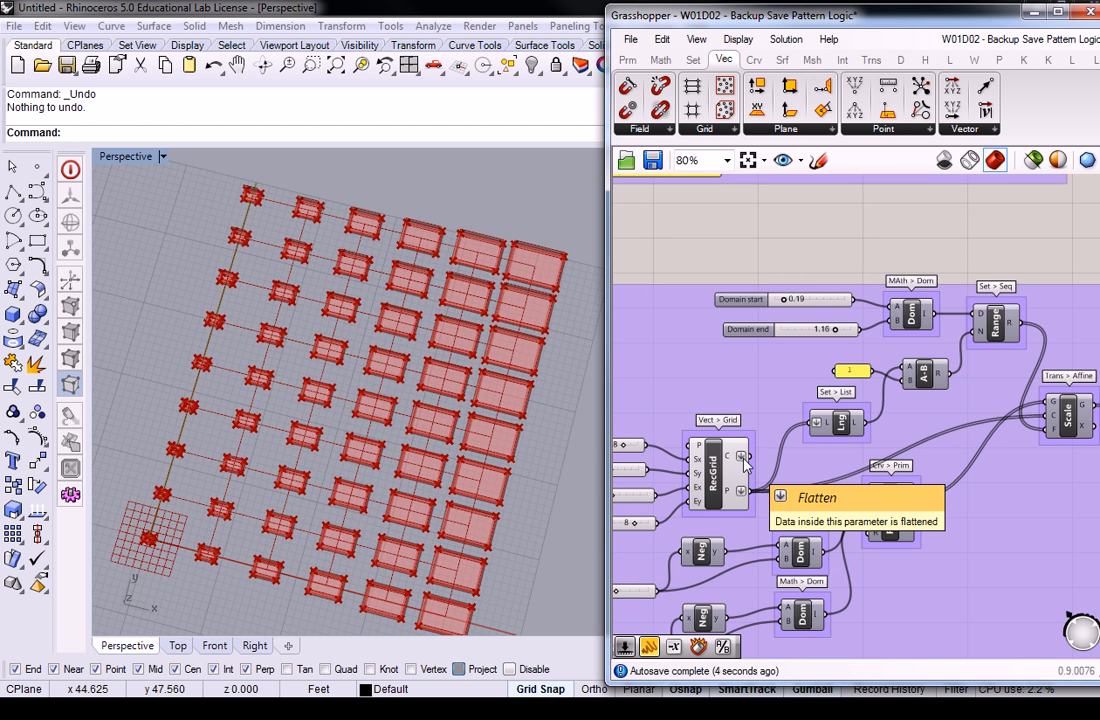
Connect RecGrid's C output to the List Length input and Rectangle's P input in place of the points output.
{"action": "scroll", "coordinate": [745, 374], "scroll_direction": "up", "scroll_amount": 4}
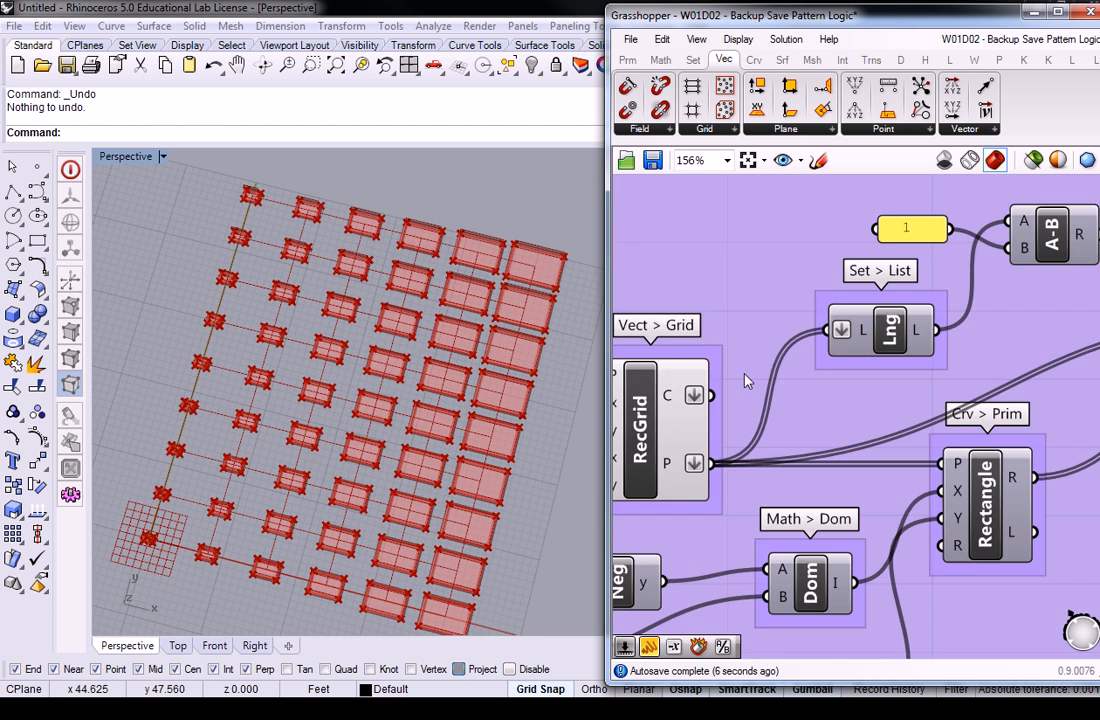
{"action": "left_click_drag", "start_coordinate": [712, 395], "coordinate": [826, 333], "text": "shift"}
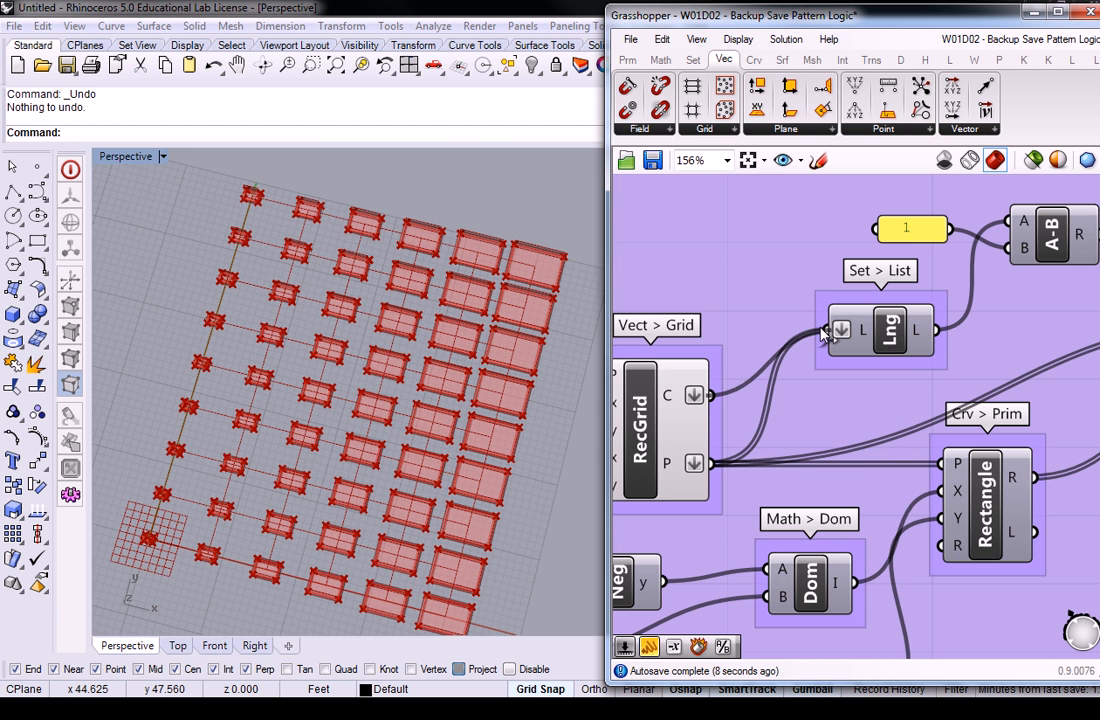
{"action": "left_click_drag", "start_coordinate": [712, 395], "coordinate": [940, 465], "text": "shift"}
{"action": "scroll", "coordinate": [727, 432], "scroll_direction": "down", "scroll_amount": 3}
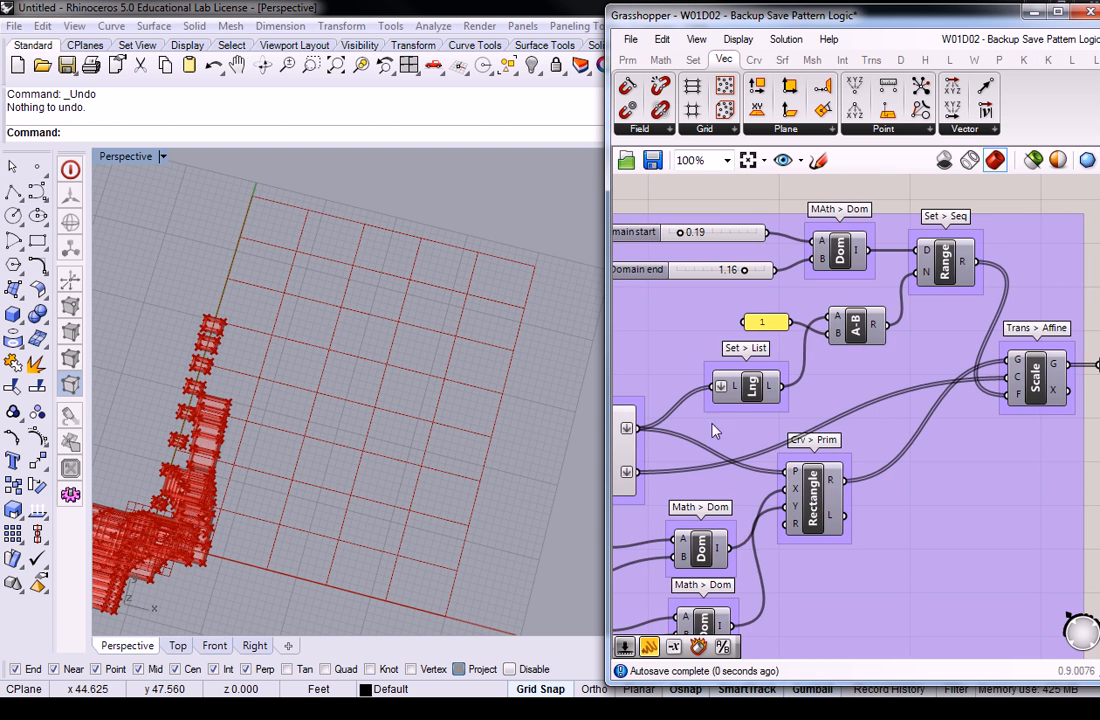
Try to connect RecGrid's C output to Scale's Center input.
{"action": "left_click_drag", "start_coordinate": [641, 429], "coordinate": [1005, 378]}
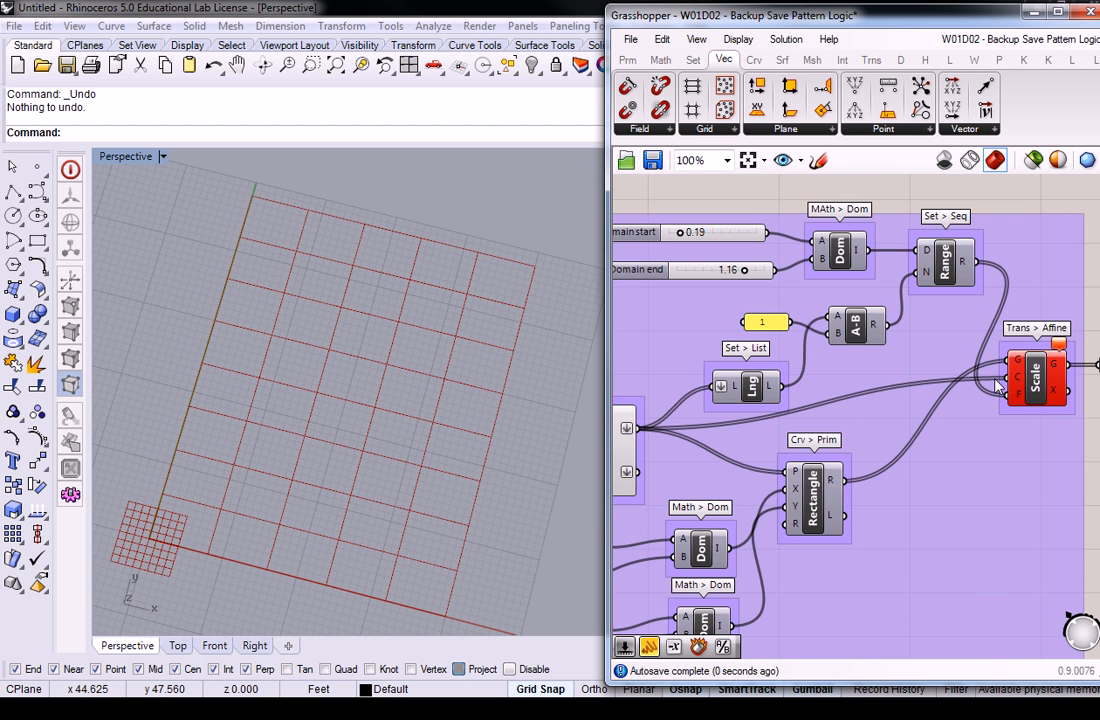
{"action": "mouse_move", "coordinate": [1020, 381]}
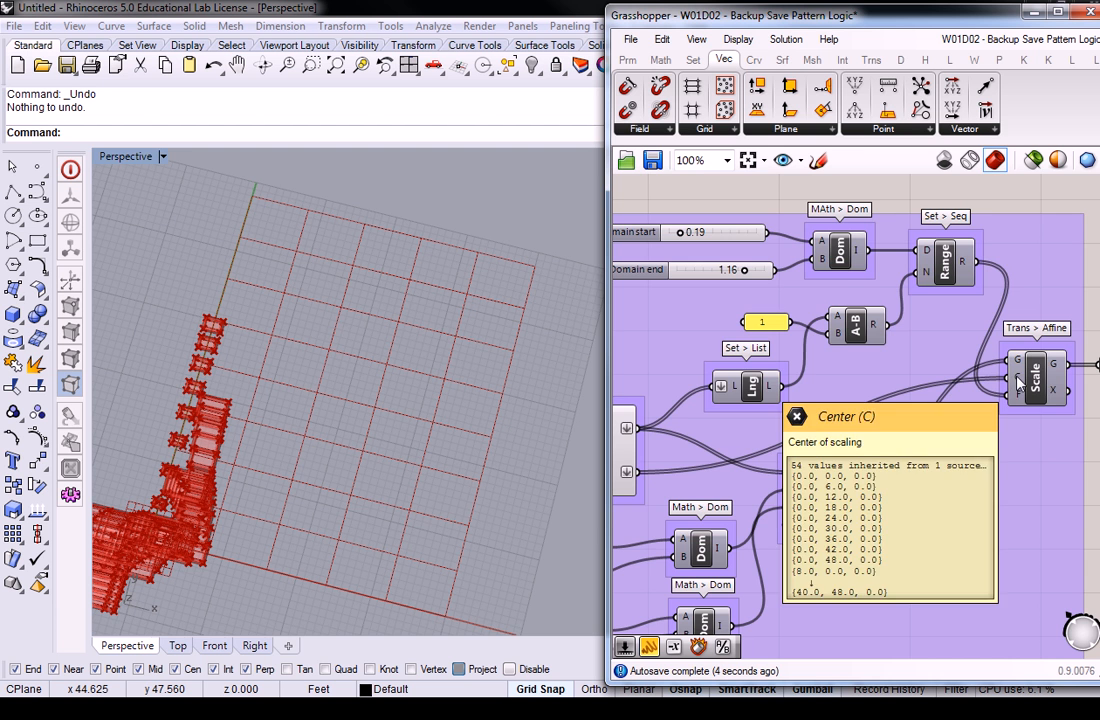
Add an Area component between RecGrid and Rectangle.
{"action": "right_click_drag", "start_coordinate": [780, 384], "coordinate": [924, 351]}
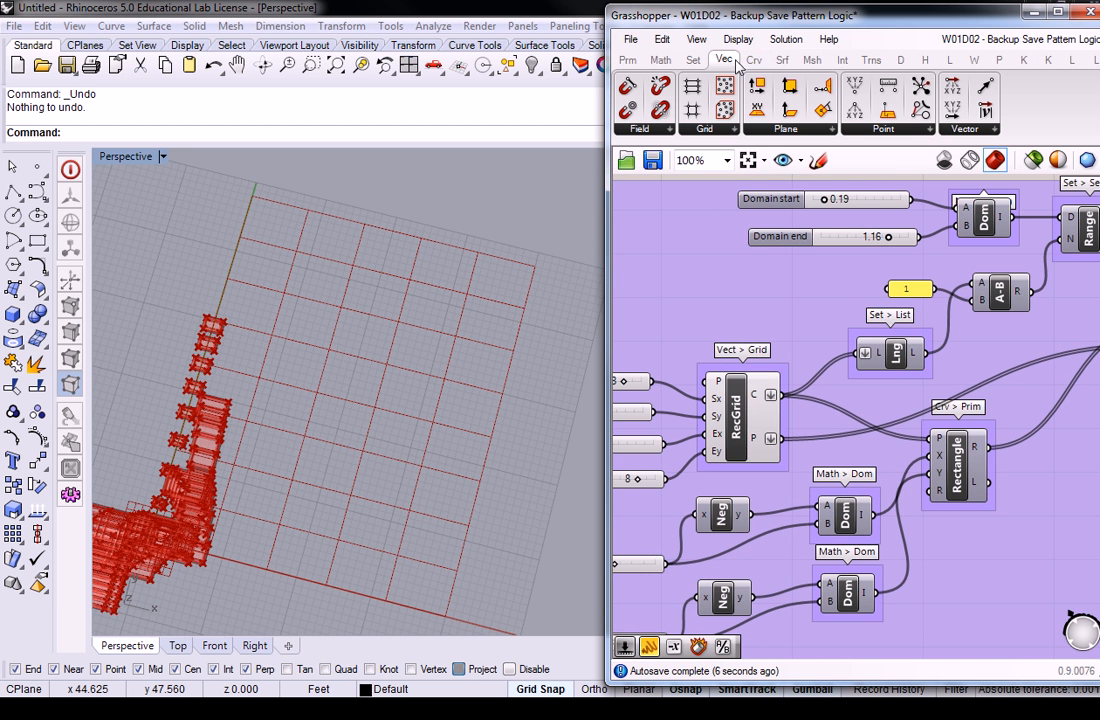
{"action": "left_click", "coordinate": [782, 59]}
{"action": "left_click_drag", "start_coordinate": [862, 428], "coordinate": [858, 430]}
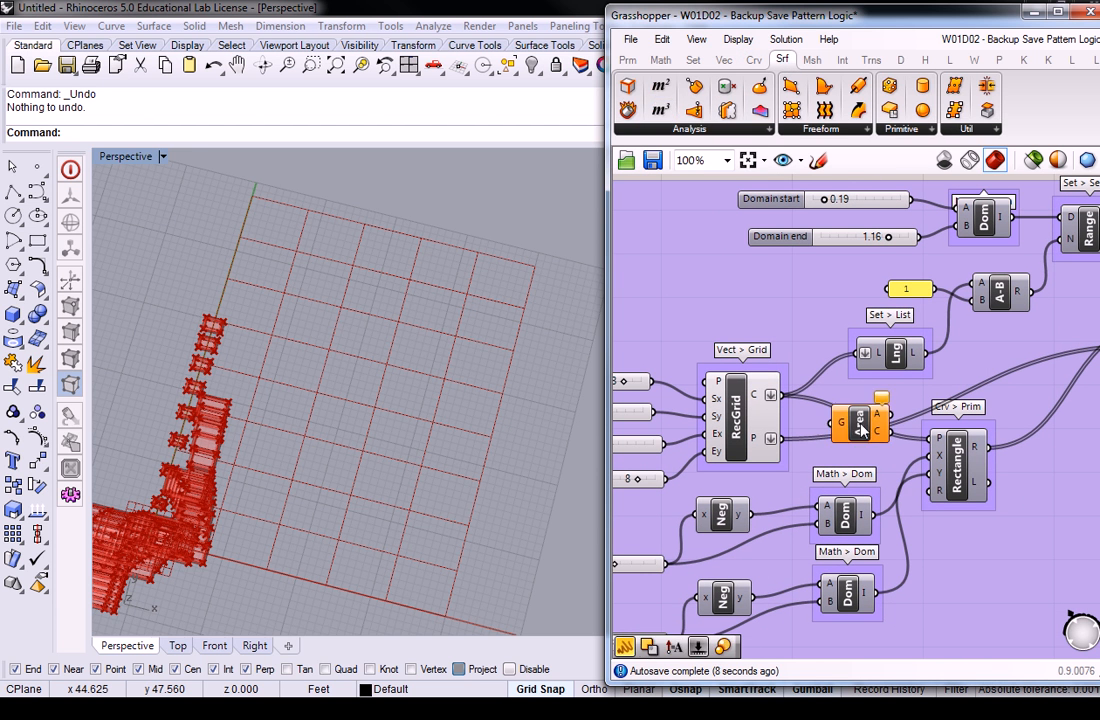
Connect the Area component's centroid output to Scale's Center input.
{"action": "right_click_drag", "start_coordinate": [858, 430], "coordinate": [772, 453]}
{"action": "left_click_drag", "start_coordinate": [712, 415], "coordinate": [1072, 376]}
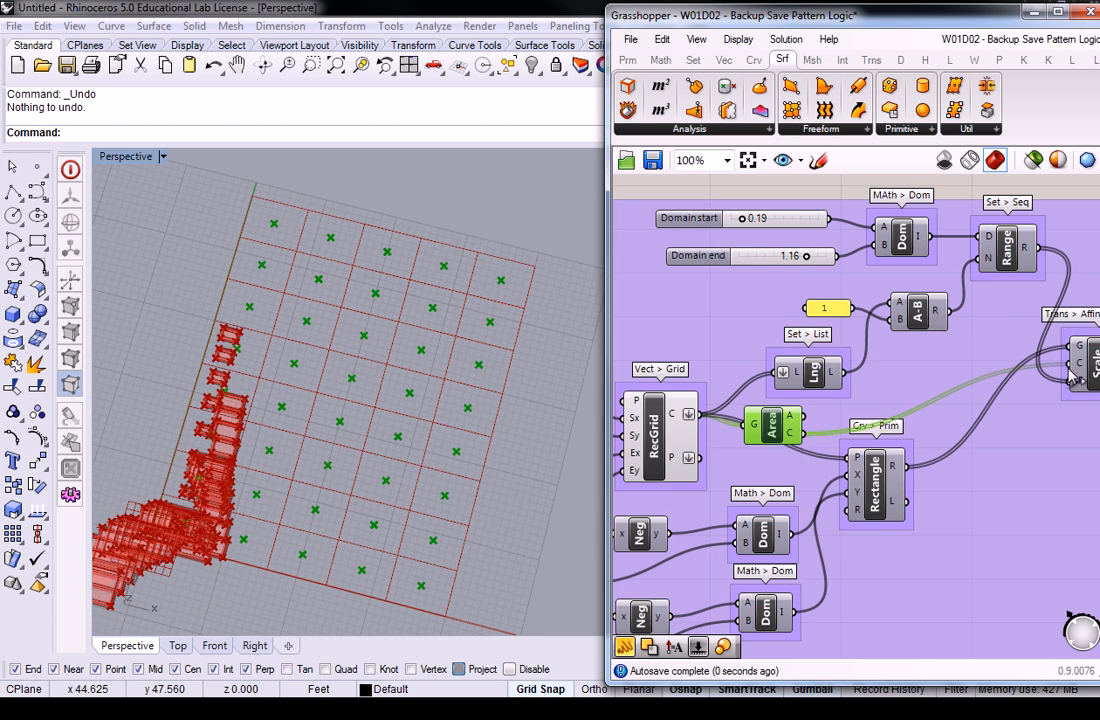
{"action": "right_click_drag", "start_coordinate": [851, 321], "coordinate": [753, 336]}
{"action": "right_click_drag", "start_coordinate": [340, 430], "coordinate": [530, 363]}
{"action": "scroll", "coordinate": [898, 366], "scroll_direction": "down", "scroll_amount": 1}
{"action": "left_click", "coordinate": [898, 366]}
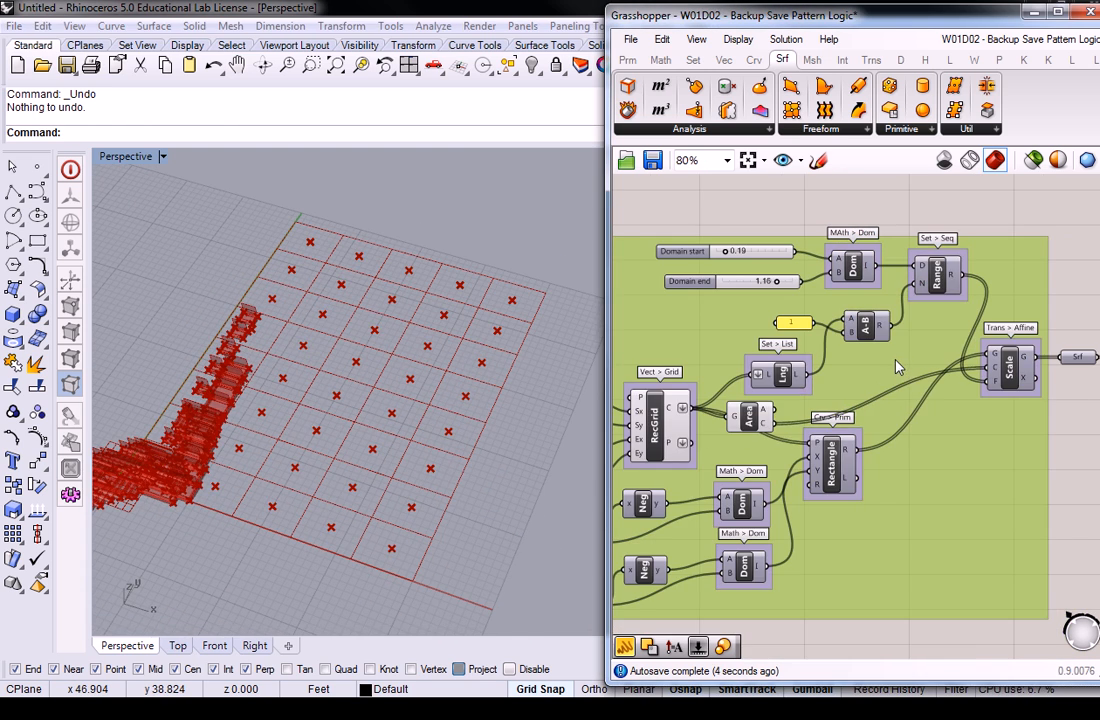
Undo the Area component and the cell rewiring so that RecGrid's points feed Rectangle and Scale again.
{"action": "key", "text": "ctrl+z"}
{"action": "key", "text": "ctrl+z"}
{"action": "key", "text": "ctrl+z"}
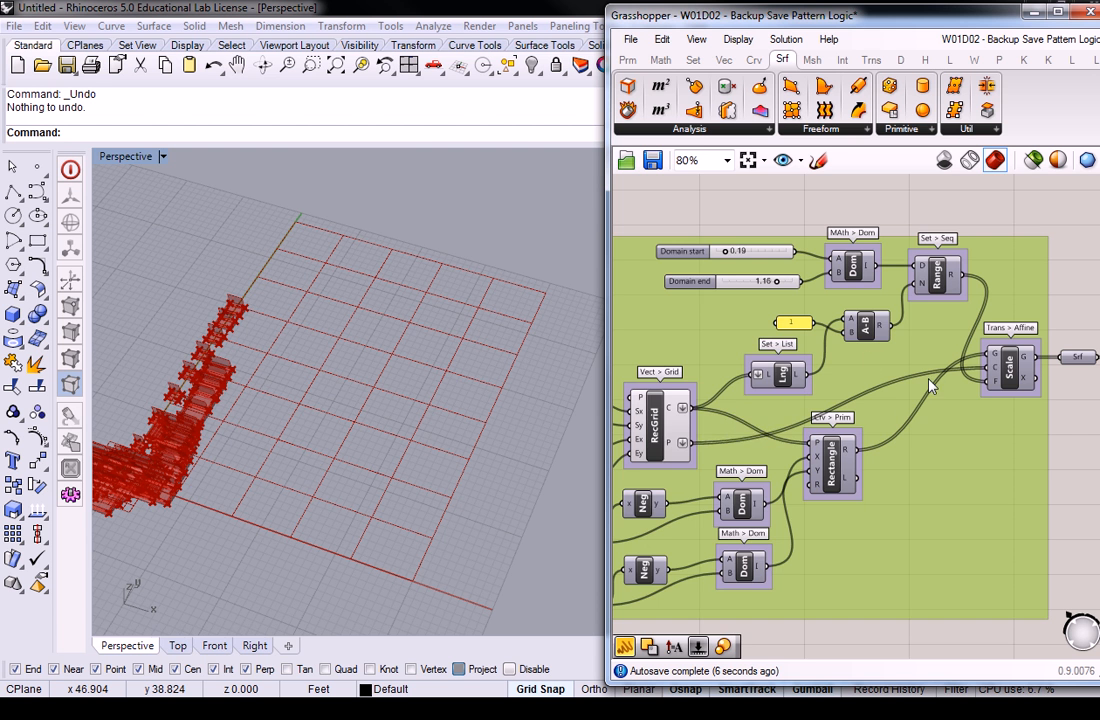
{"action": "right_click_drag", "start_coordinate": [935, 374], "coordinate": [759, 399]}
{"action": "left_click", "coordinate": [899, 279]}
Examine the definition from RecGrid through Scale to Extrude and Pipe, together with the resulting rectangle pattern.
{"action": "right_click_drag", "start_coordinate": [1099, 370], "coordinate": [743, 410]}
{"action": "scroll", "coordinate": [937, 387], "scroll_direction": "up", "scroll_amount": 2}
{"action": "scroll", "coordinate": [840, 371], "scroll_direction": "down", "scroll_amount": 2}
{"action": "right_click_drag", "start_coordinate": [548, 403], "coordinate": [489, 471]}
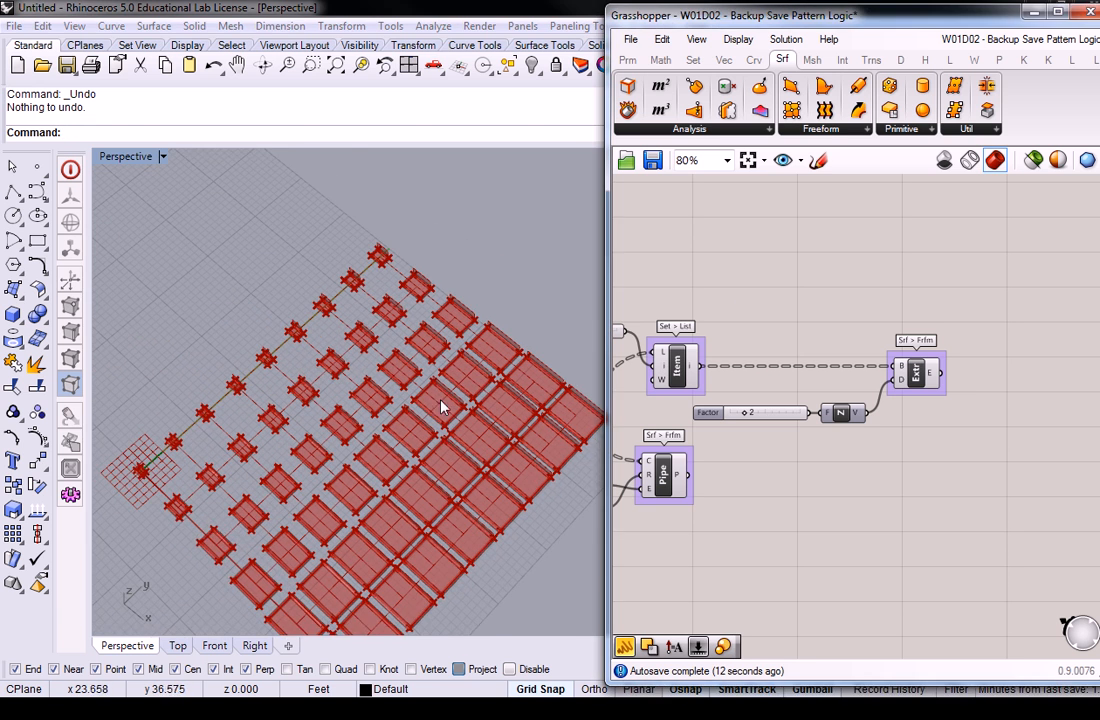
{"action": "right_click_drag", "start_coordinate": [444, 407], "coordinate": [491, 368]}
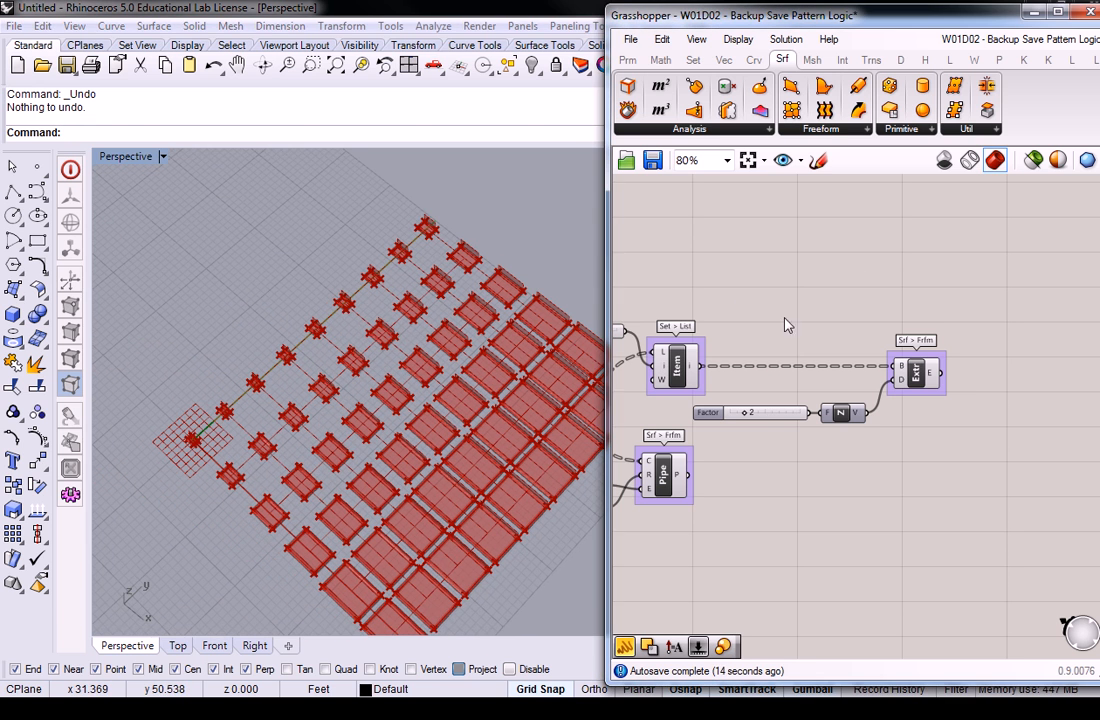
{"action": "right_click_drag", "start_coordinate": [646, 402], "coordinate": [786, 386]}
{"action": "scroll", "coordinate": [752, 395], "scroll_direction": "down", "scroll_amount": 2}
{"action": "right_click_drag", "start_coordinate": [715, 407], "coordinate": [1067, 356]}
{"action": "scroll", "coordinate": [757, 368], "scroll_direction": "up", "scroll_amount": 4}
{"action": "right_click_drag", "start_coordinate": [757, 368], "coordinate": [805, 367]}
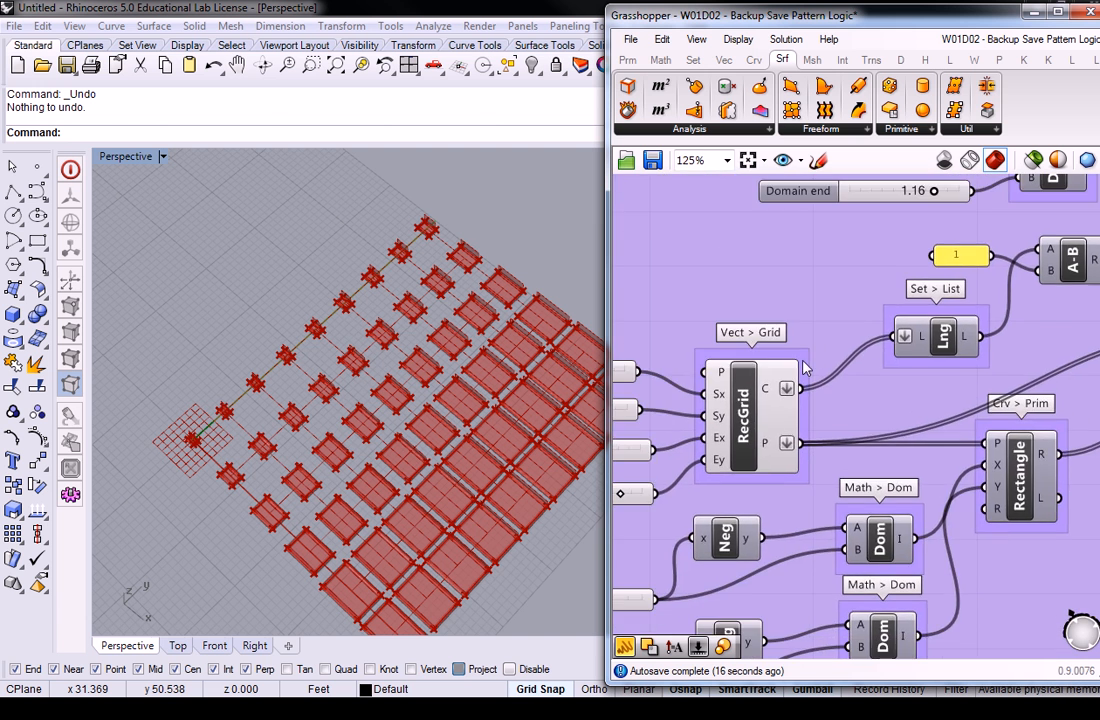
{"action": "scroll", "coordinate": [804, 368], "scroll_direction": "down", "scroll_amount": 4}
{"action": "right_click_drag", "start_coordinate": [988, 352], "coordinate": [728, 377]}
{"action": "scroll", "coordinate": [728, 377], "scroll_direction": "down", "scroll_amount": 1}
{"action": "scroll", "coordinate": [954, 353], "scroll_direction": "up", "scroll_amount": 2}
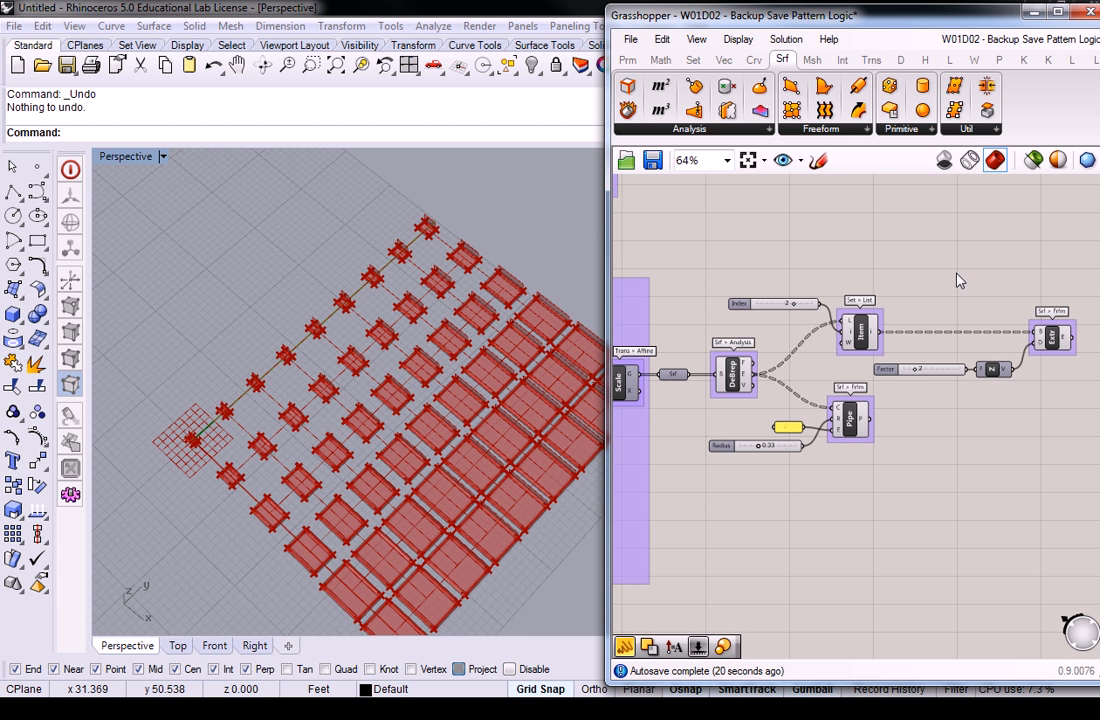
{"action": "scroll", "coordinate": [928, 283], "scroll_direction": "up", "scroll_amount": 2}
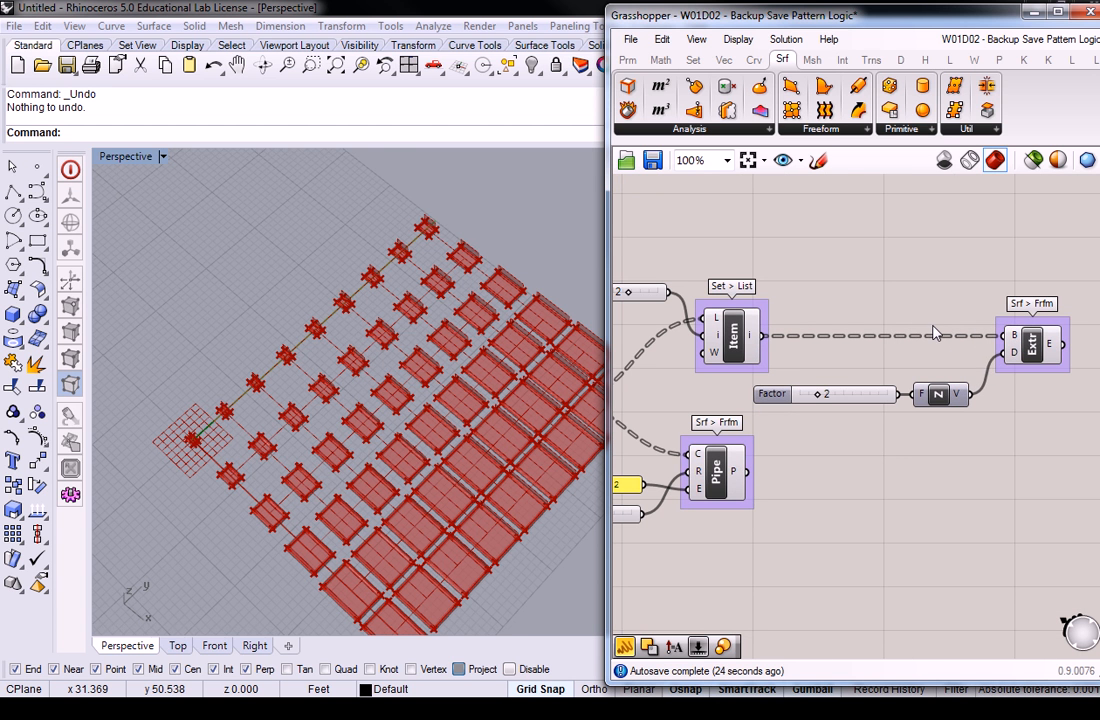
{"action": "right_click_drag", "start_coordinate": [808, 319], "coordinate": [915, 298]}
{"action": "right_click_drag", "start_coordinate": [520, 352], "coordinate": [438, 460]}
{"action": "right_click_drag", "start_coordinate": [765, 391], "coordinate": [968, 391]}
{"action": "right_click_drag", "start_coordinate": [707, 346], "coordinate": [857, 366]}
{"action": "scroll", "coordinate": [901, 382], "scroll_direction": "down", "scroll_amount": 4}
{"action": "scroll", "coordinate": [760, 395], "scroll_direction": "up", "scroll_amount": 2}
{"action": "right_click_drag", "start_coordinate": [630, 437], "coordinate": [767, 388]}
{"action": "left_click", "coordinate": [771, 392]}
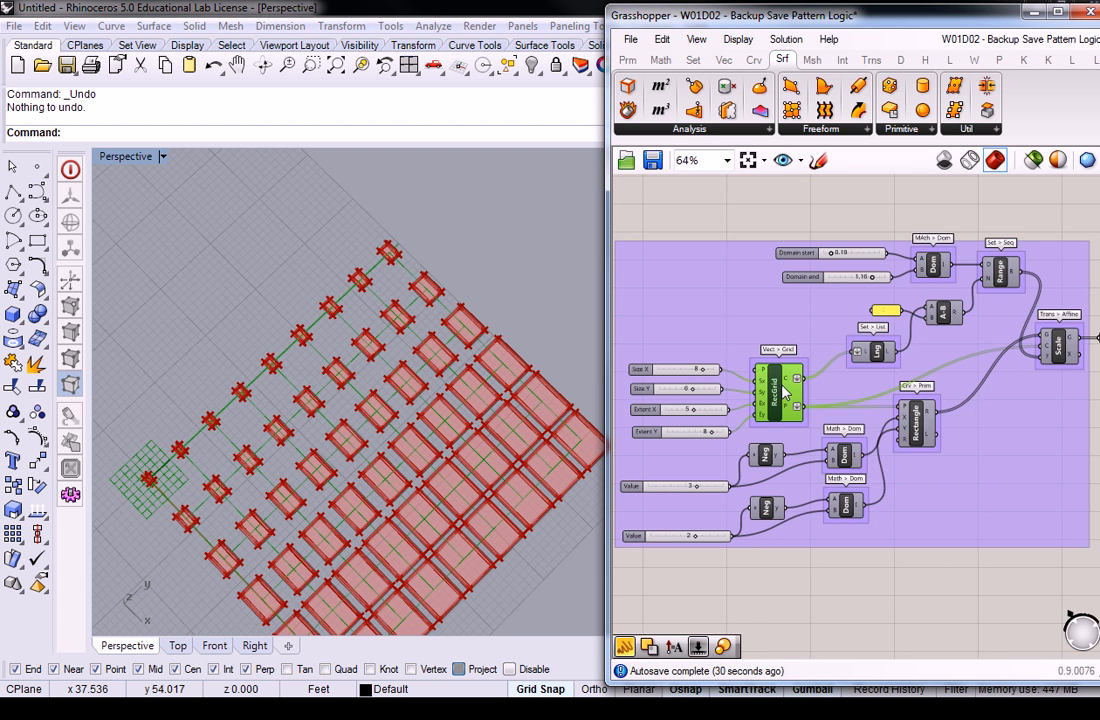
Add a second Deconstruct Brep component outside the group and connect RecGrid's C (cells) output to its B input.
{"action": "left_click", "coordinate": [712, 183]}
{"action": "right_click_drag", "start_coordinate": [712, 183], "coordinate": [630, 193]}
{"action": "left_click", "coordinate": [632, 112]}
{"action": "left_click", "coordinate": [748, 320]}
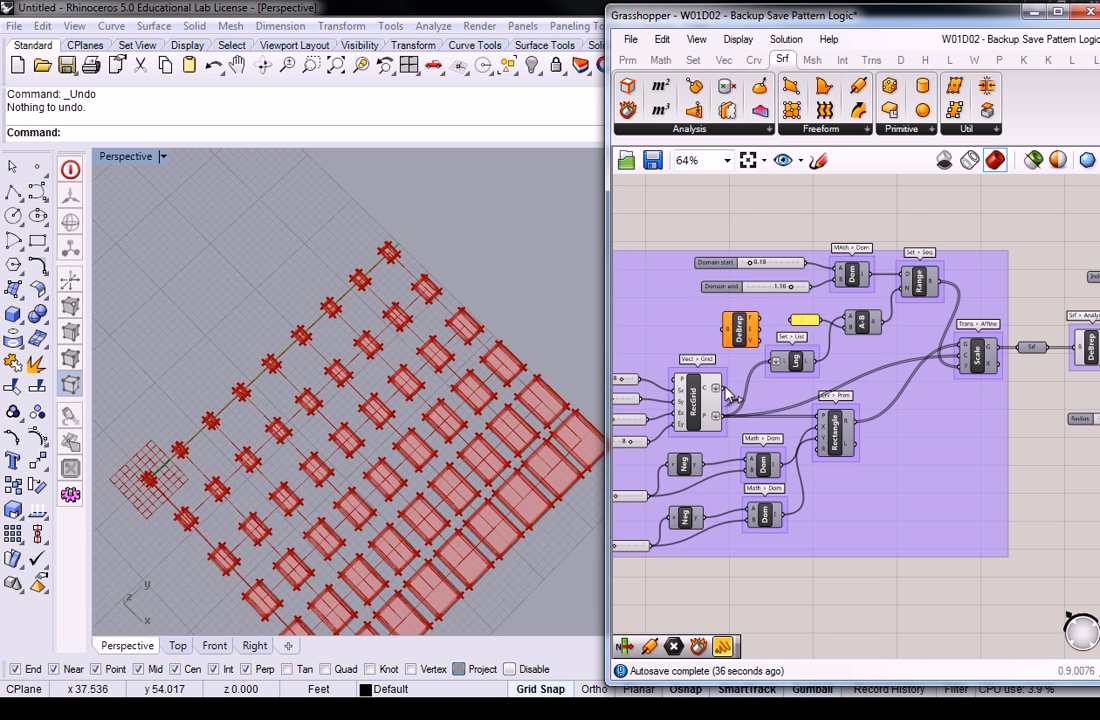
{"action": "right_click_drag", "start_coordinate": [843, 333], "coordinate": [745, 371]}
{"action": "left_click_drag", "start_coordinate": [644, 367], "coordinate": [992, 266]}
{"action": "right_click_drag", "start_coordinate": [1008, 267], "coordinate": [816, 300]}
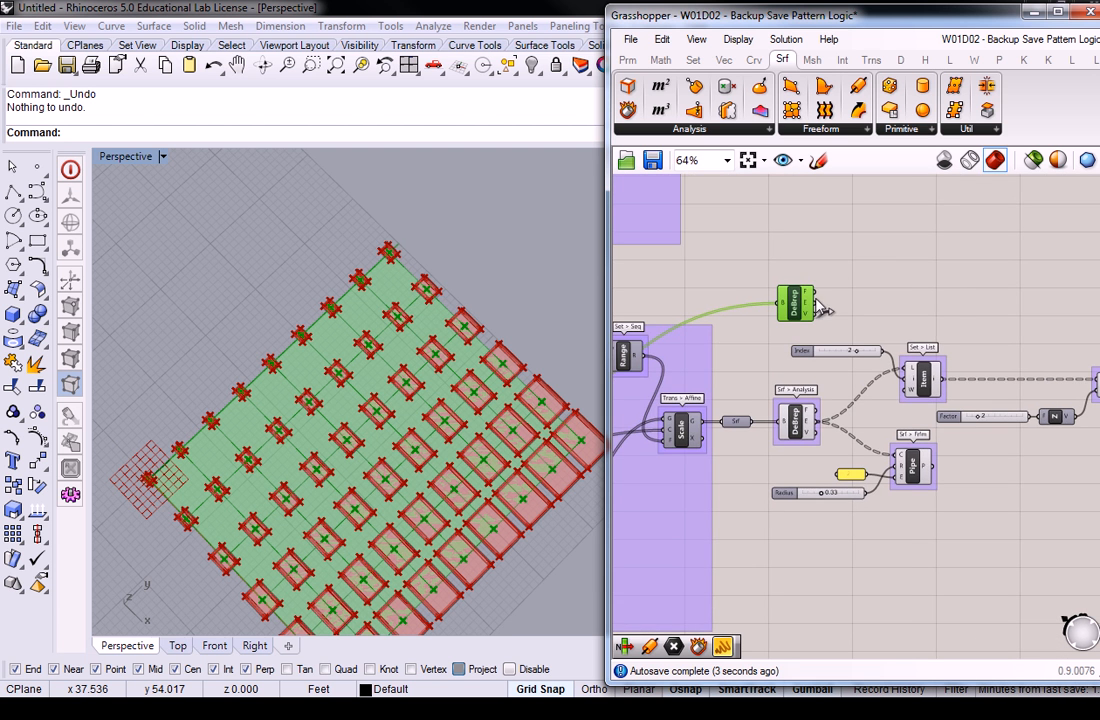
Connect the new DeBrep's E (edges) output to List Item's L input in place of the scaled surfaces' edges.
{"action": "scroll", "coordinate": [898, 302], "scroll_direction": "up", "scroll_amount": 3}
{"action": "left_click", "coordinate": [790, 315]}
{"action": "left_click_drag", "start_coordinate": [786, 305], "coordinate": [910, 410]}
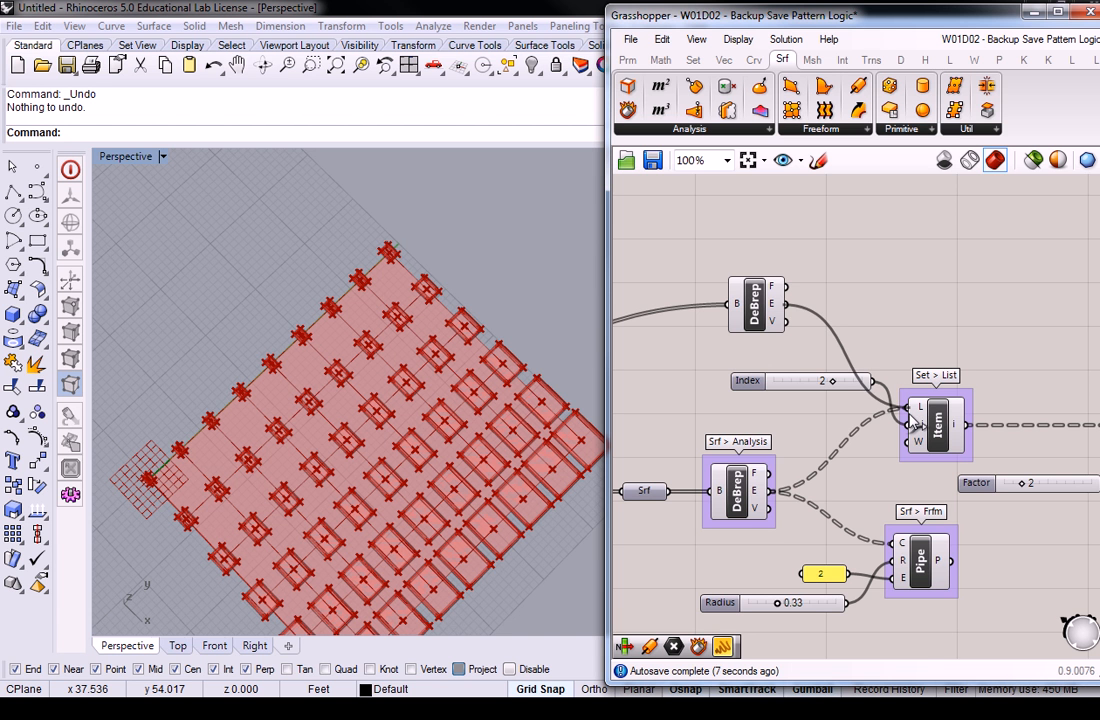
Turn off the preview of the DeBrep component fed by the Srf parameter.
{"action": "right_click_drag", "start_coordinate": [413, 351], "coordinate": [449, 351]}
{"action": "right_click", "coordinate": [722, 488]}
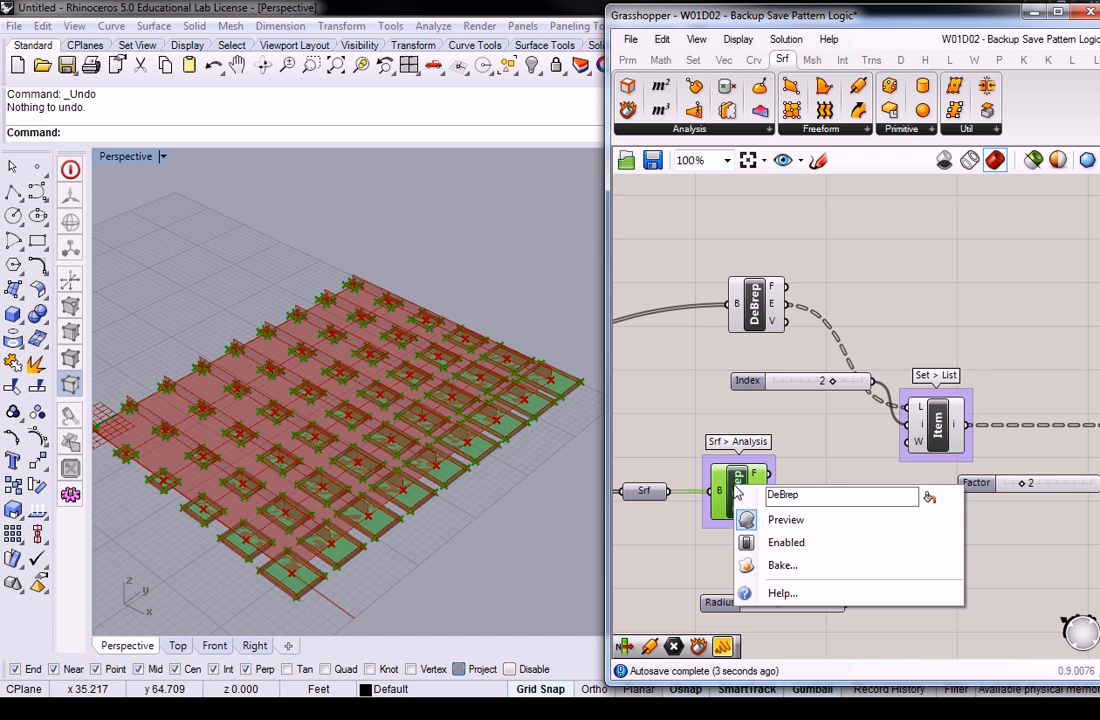
{"action": "left_click", "coordinate": [775, 521]}
Turn off the preview of the RecGrid component.
{"action": "right_click_drag", "start_coordinate": [620, 415], "coordinate": [872, 402]}
{"action": "scroll", "coordinate": [872, 402], "scroll_direction": "down", "scroll_amount": 3}
{"action": "left_click", "coordinate": [788, 443]}
{"action": "right_click", "coordinate": [792, 443]}
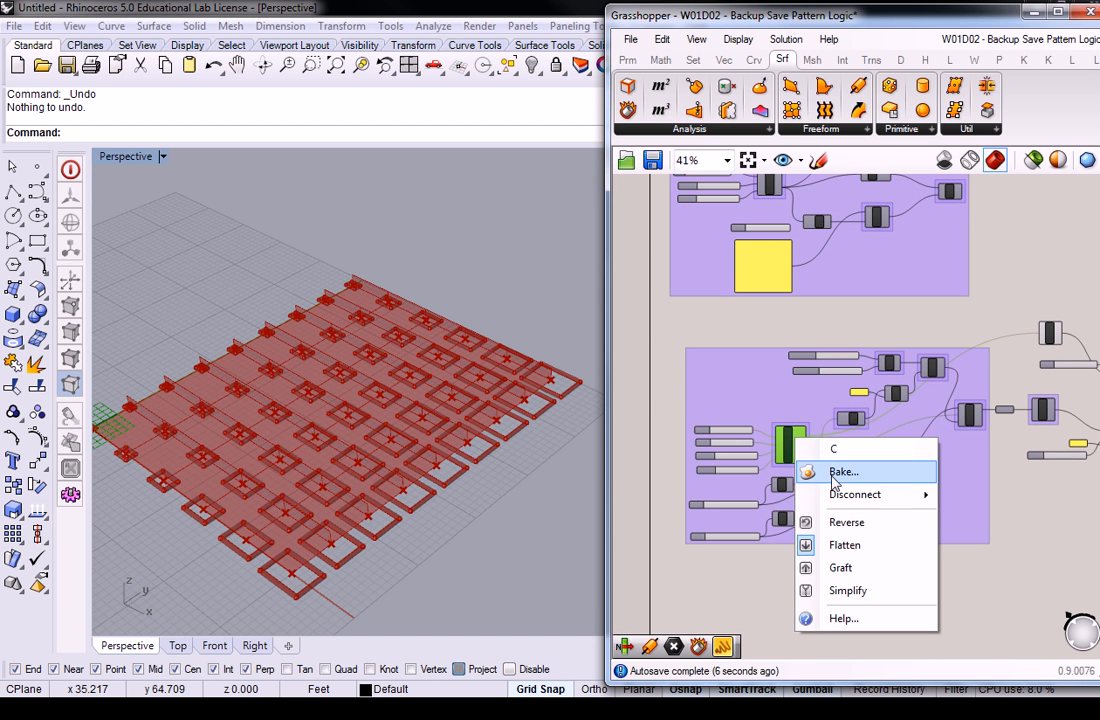
{"action": "right_click", "coordinate": [787, 438]}
{"action": "left_click", "coordinate": [836, 473]}
Turn off the preview of the new DeBrep that deconstructs the grid cells and inspect the extruded strips and pipes.
{"action": "right_click_drag", "start_coordinate": [1039, 342], "coordinate": [877, 381]}
{"action": "scroll", "coordinate": [878, 388], "scroll_direction": "up", "scroll_amount": 4}
{"action": "right_click", "coordinate": [886, 366]}
{"action": "left_click", "coordinate": [940, 390]}
{"action": "right_click_drag", "start_coordinate": [440, 410], "coordinate": [505, 397]}
{"action": "scroll", "coordinate": [540, 422], "scroll_direction": "up", "scroll_amount": 6}
{"action": "scroll", "coordinate": [503, 308], "scroll_direction": "down", "scroll_amount": 3}
{"action": "right_click_drag", "start_coordinate": [503, 314], "coordinate": [414, 364]}
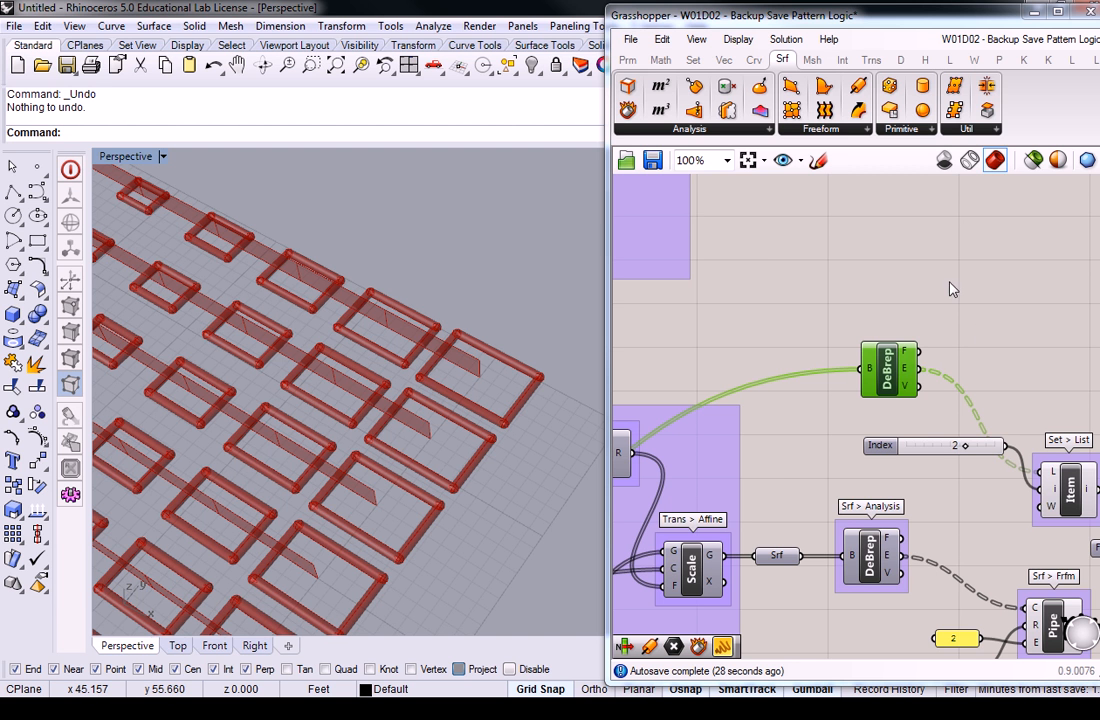
{"action": "scroll", "coordinate": [785, 296], "scroll_direction": "down", "scroll_amount": 5}
{"action": "scroll", "coordinate": [951, 378], "scroll_direction": "up", "scroll_amount": 3}
{"action": "scroll", "coordinate": [952, 378], "scroll_direction": "up", "scroll_amount": 1}
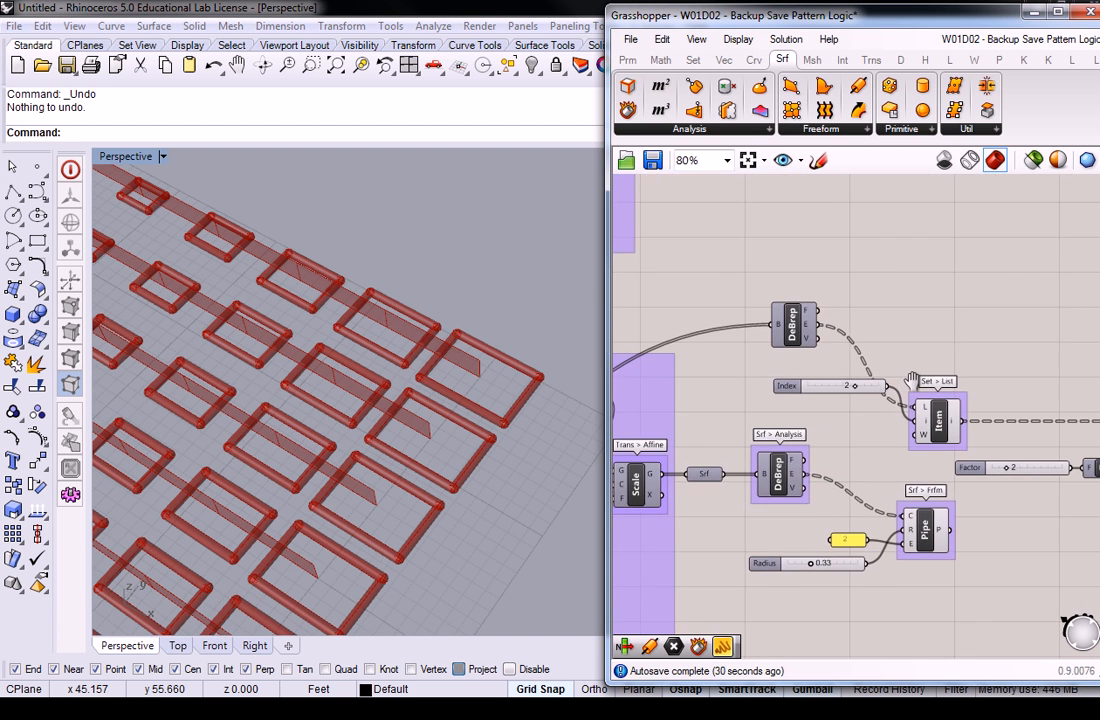